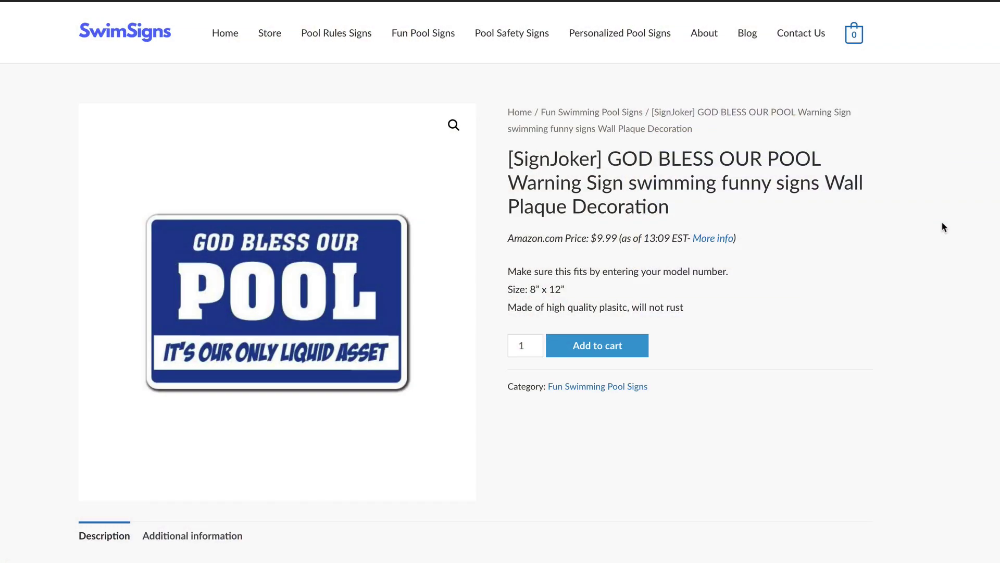
Step: Scroll down the product page to view its lower row sections
scroll(943, 227, "down", 4)
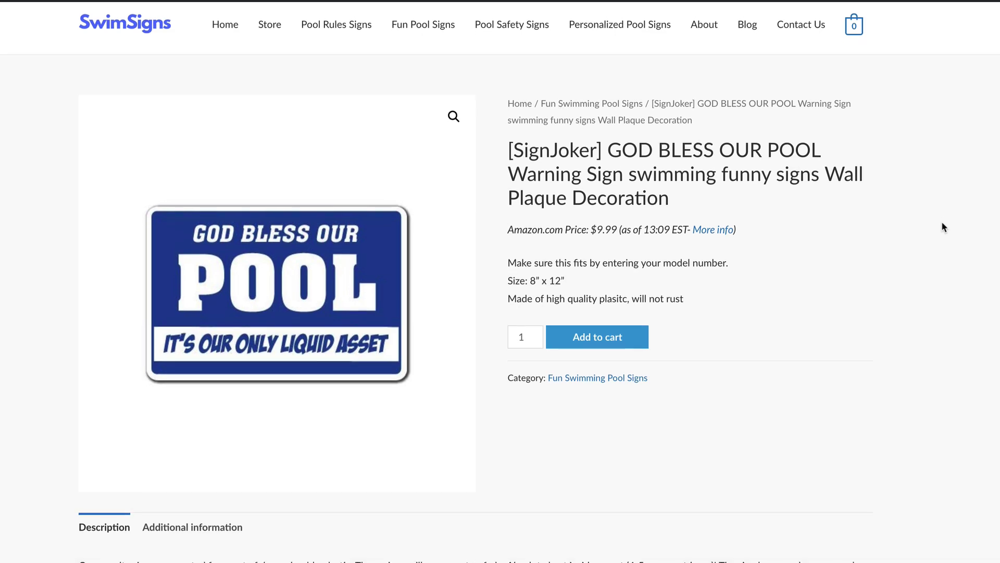
scroll(943, 227, "down", 3)
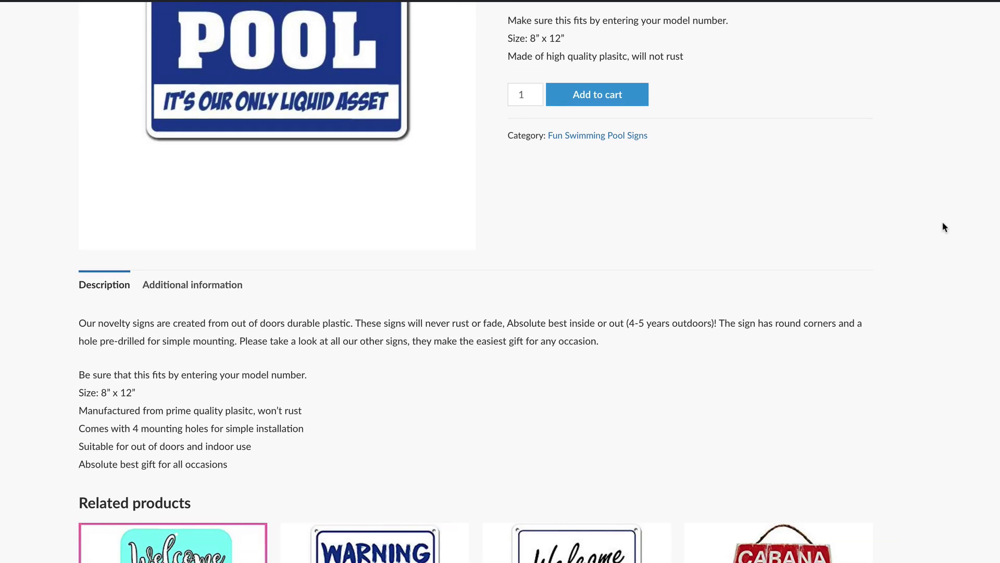
scroll(943, 227, "down", 3)
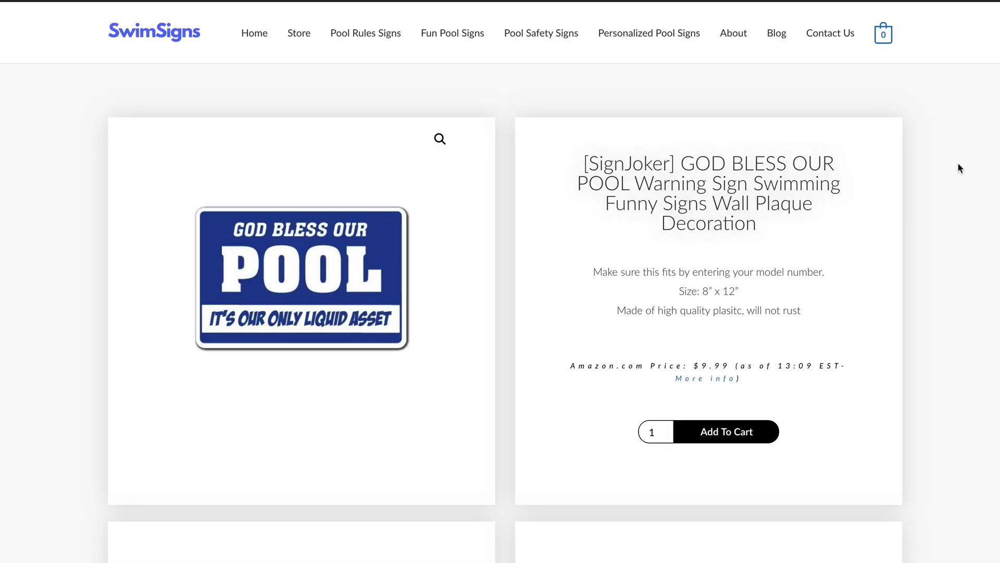
scroll(960, 167, "down", 4)
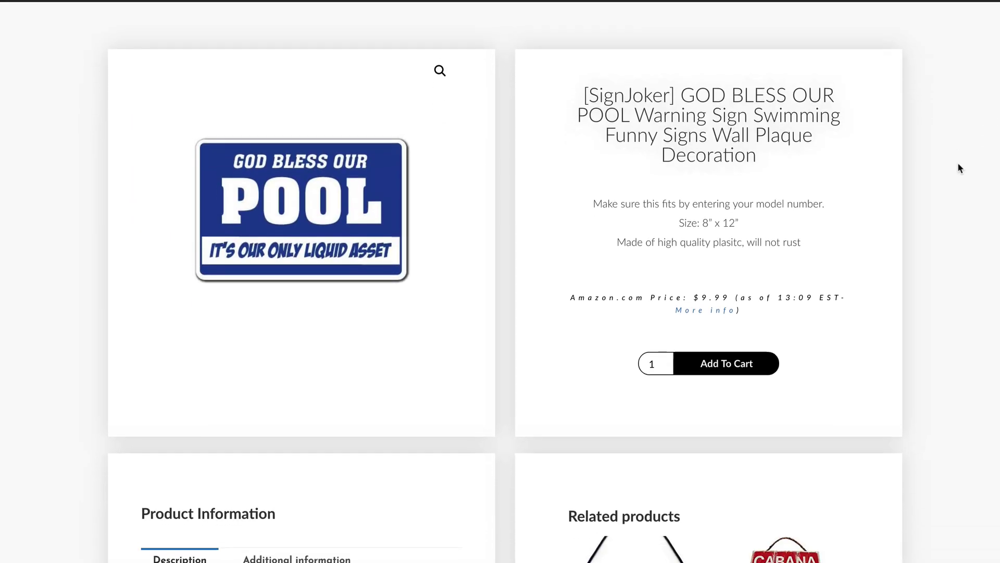
scroll(960, 167, "down", 3)
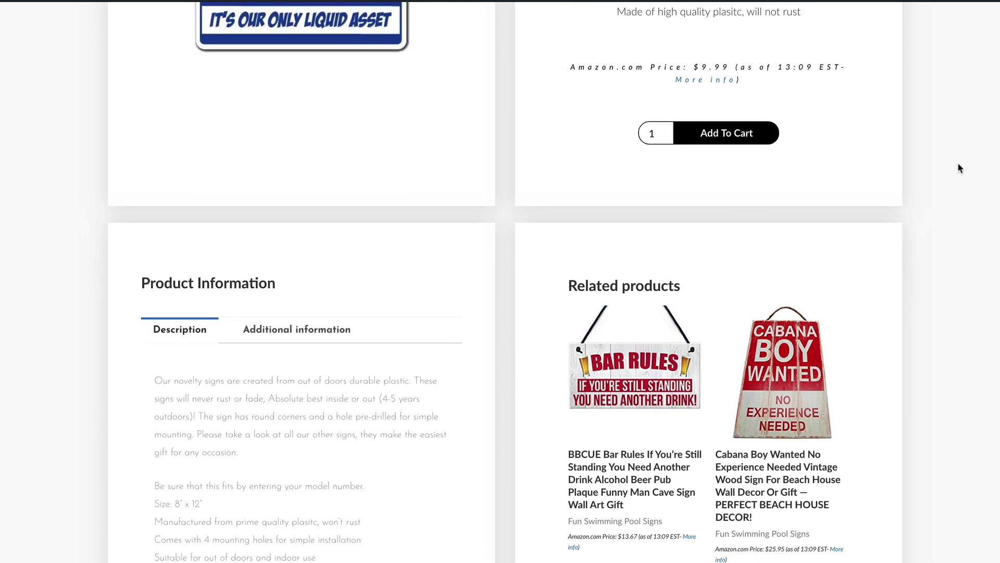
scroll(960, 168, "down", 3)
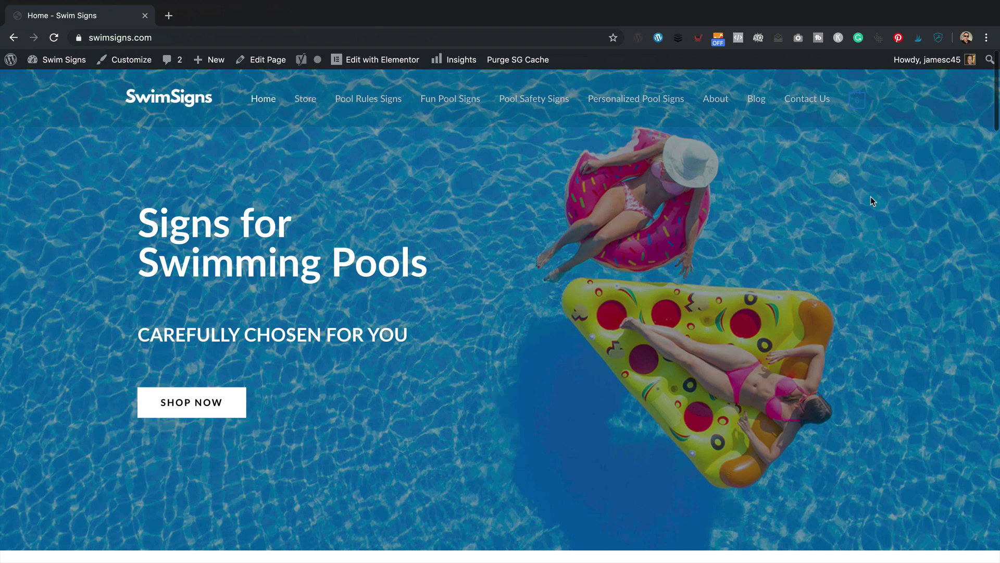
Step: Scroll to Latest Funny Pool Signs, open the God Bless Our Pool sign and browse its page
scroll(467, 179, "down", 15)
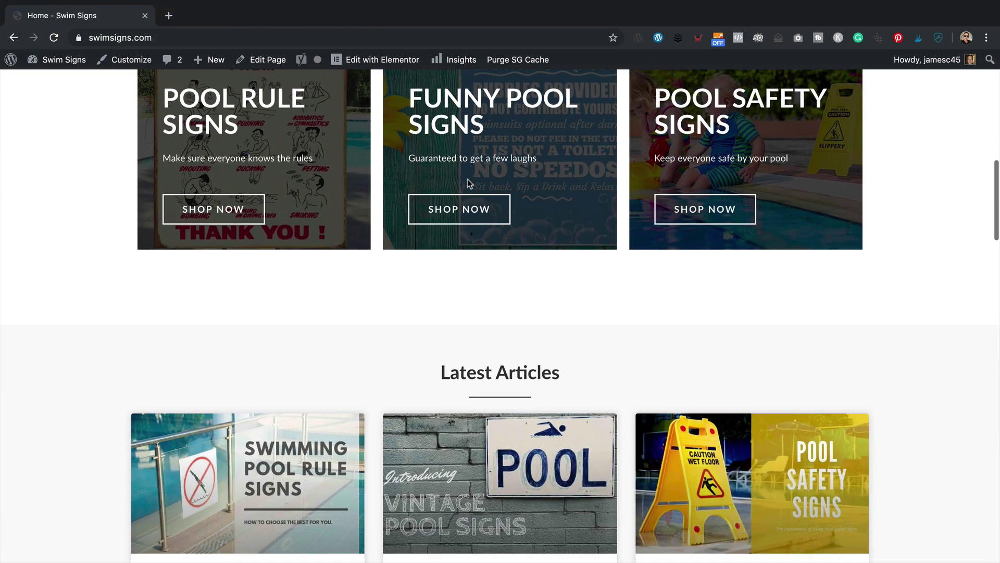
scroll(467, 180, "down", 7)
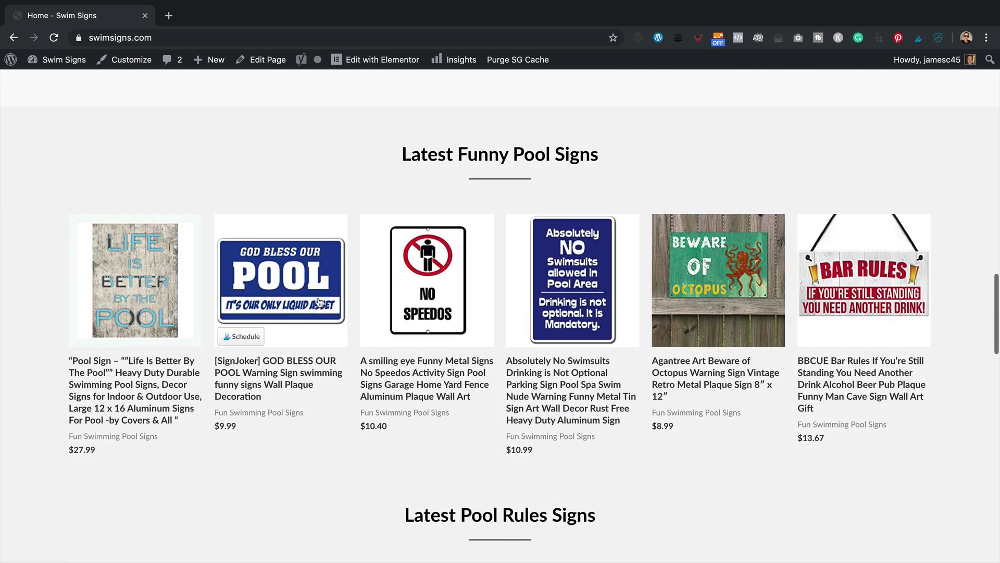
left_click(319, 302)
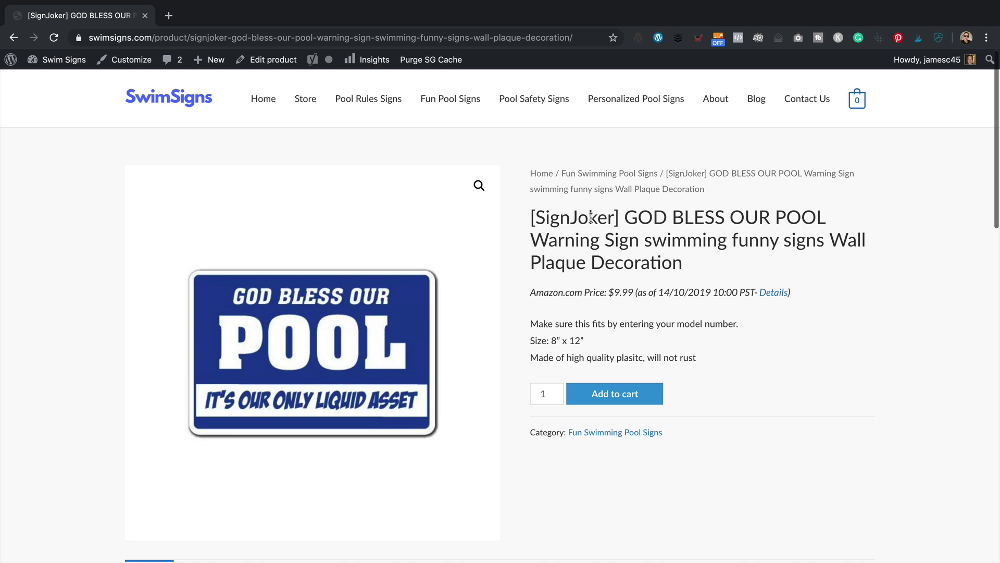
scroll(591, 217, "down", 8)
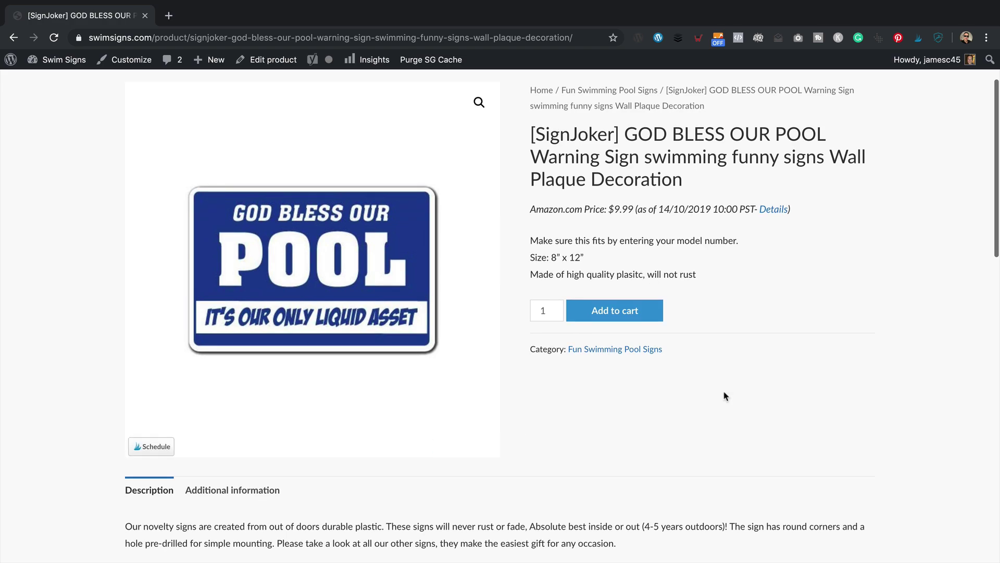
scroll(695, 365, "down", 5)
scroll(695, 365, "up", 15)
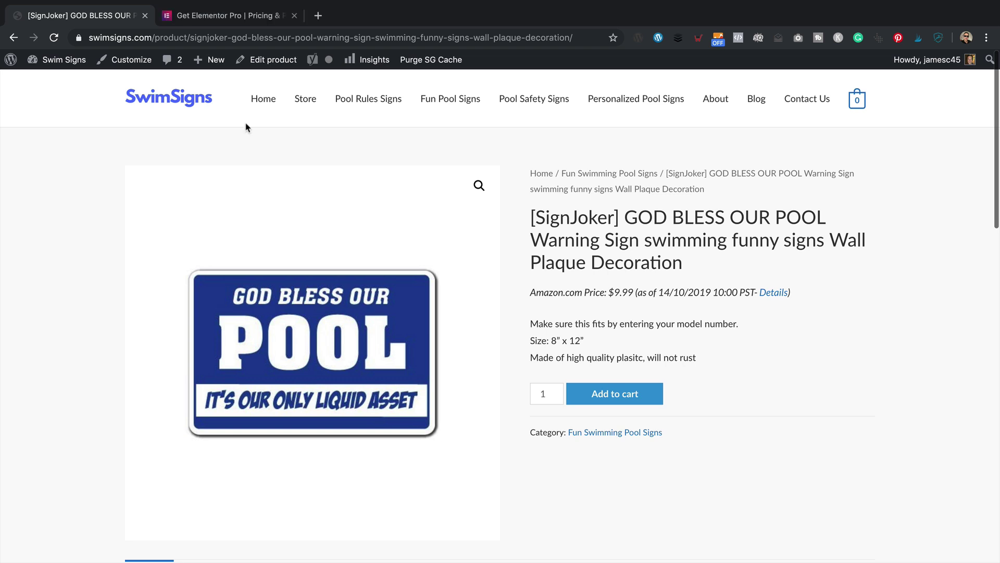
Step: Go to the admin Dashboard and open Elementor's Saved Templates list
mouse_move(58, 60)
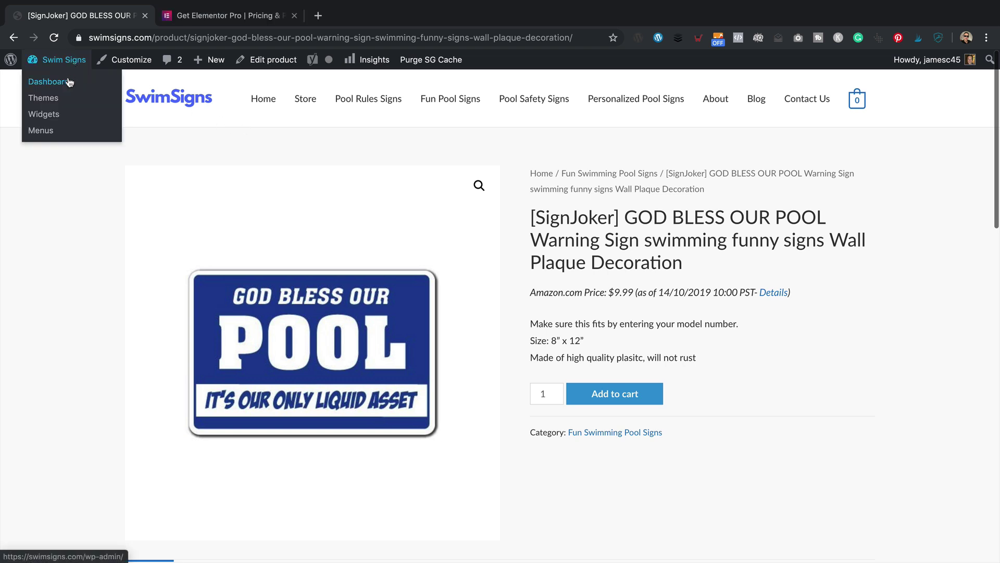
left_click(70, 83)
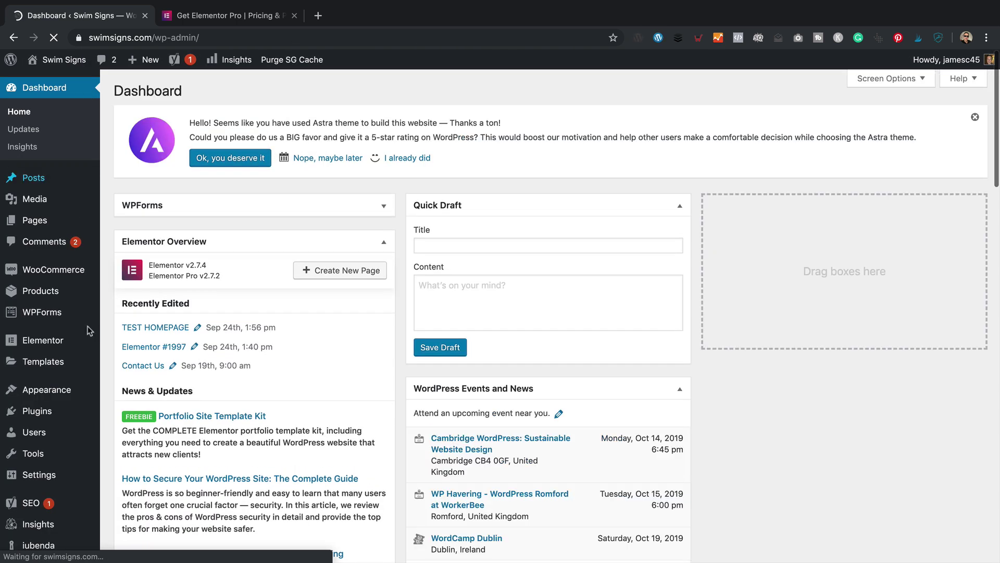
mouse_move(55, 422)
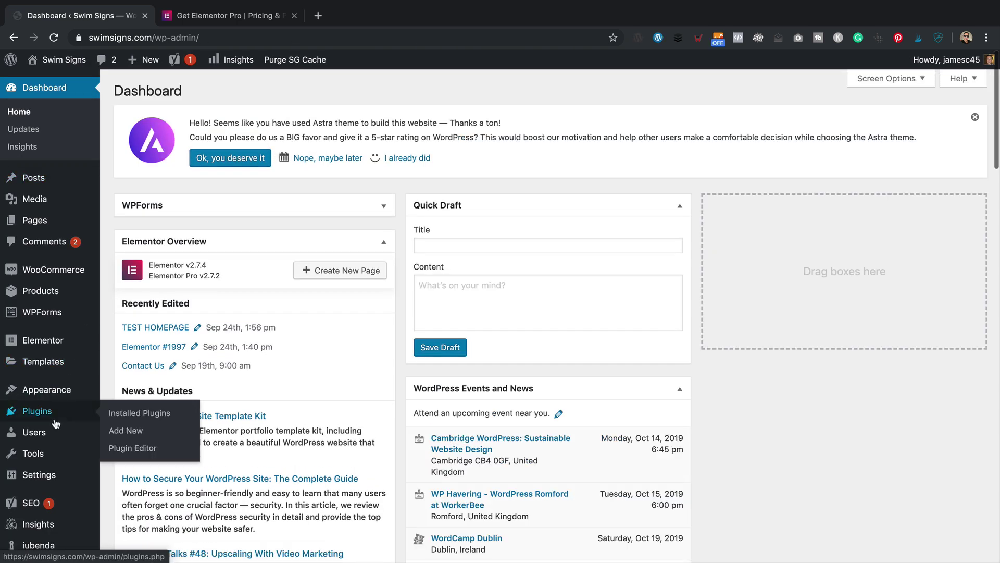
mouse_move(49, 384)
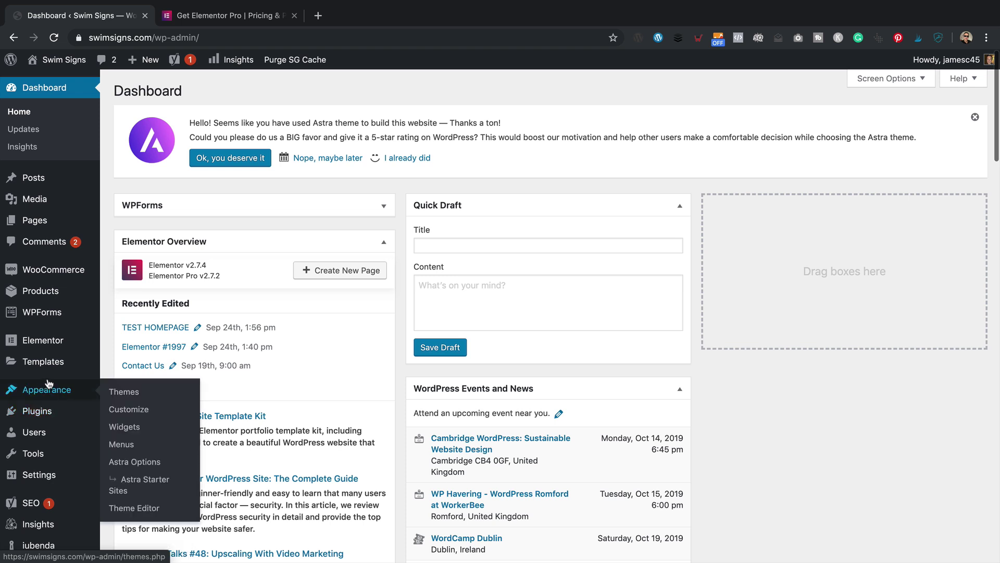
mouse_move(55, 361)
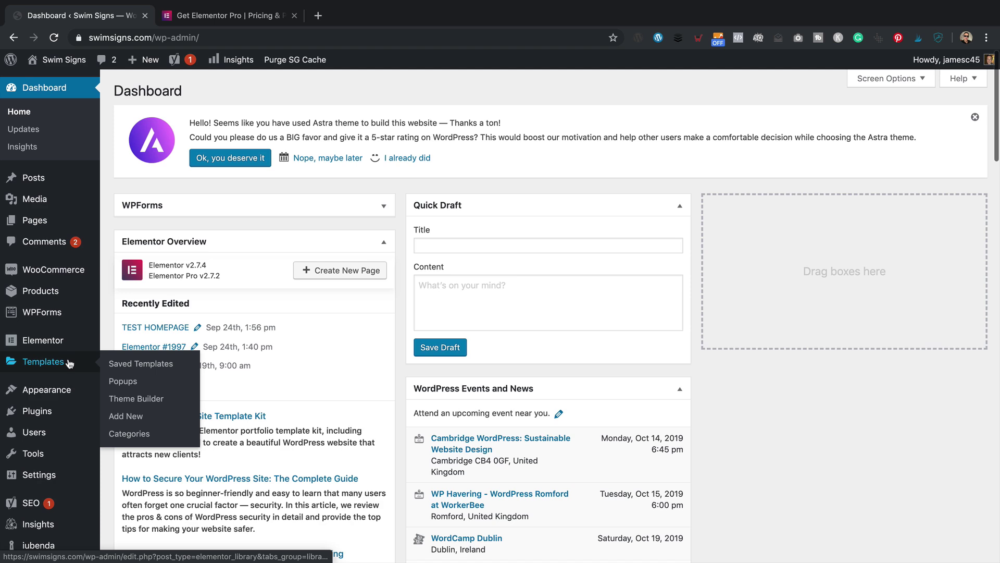
left_click(76, 364)
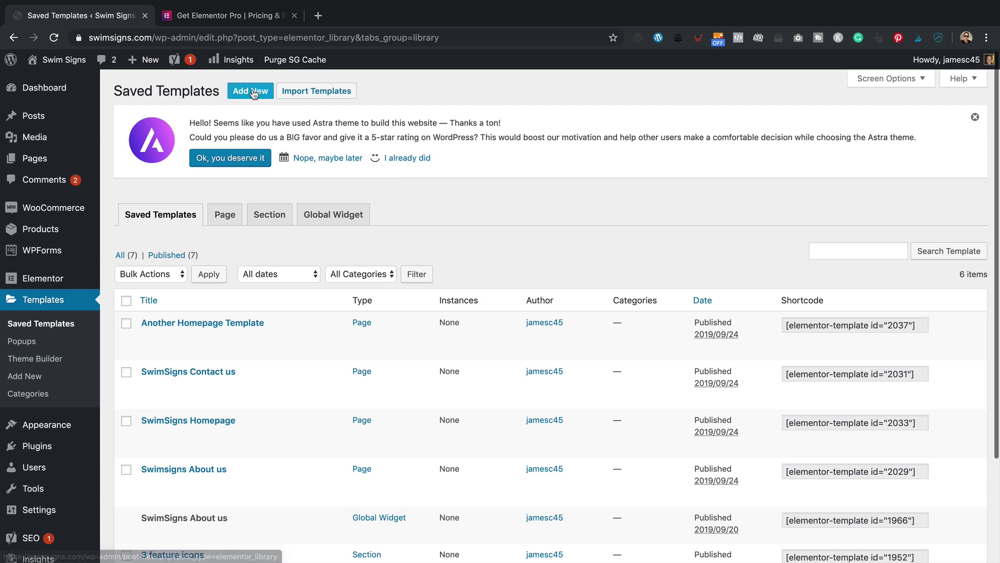
Step: Add a new template of type Single Product called 'Pimped Up Product' and create it
left_click(253, 91)
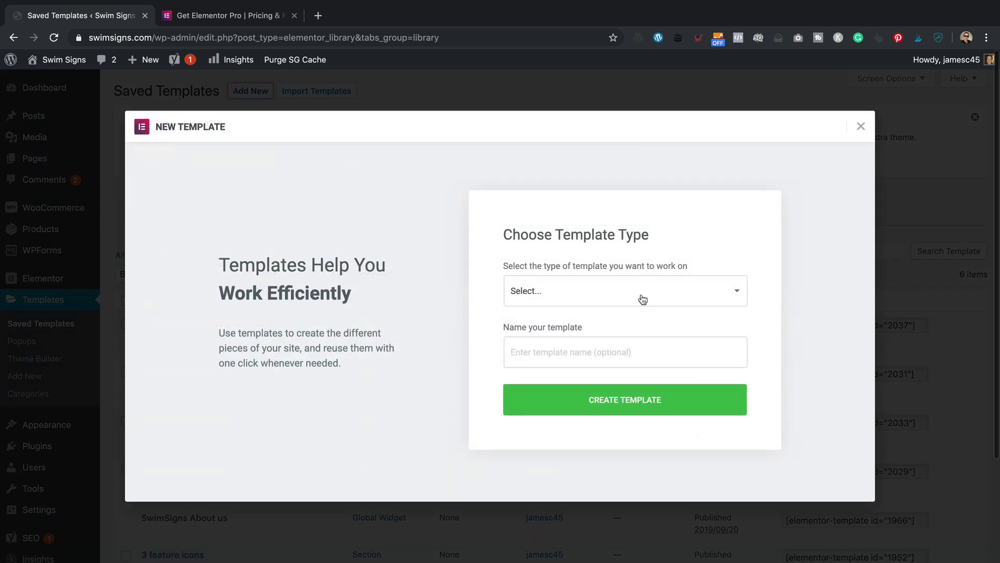
left_click(642, 296)
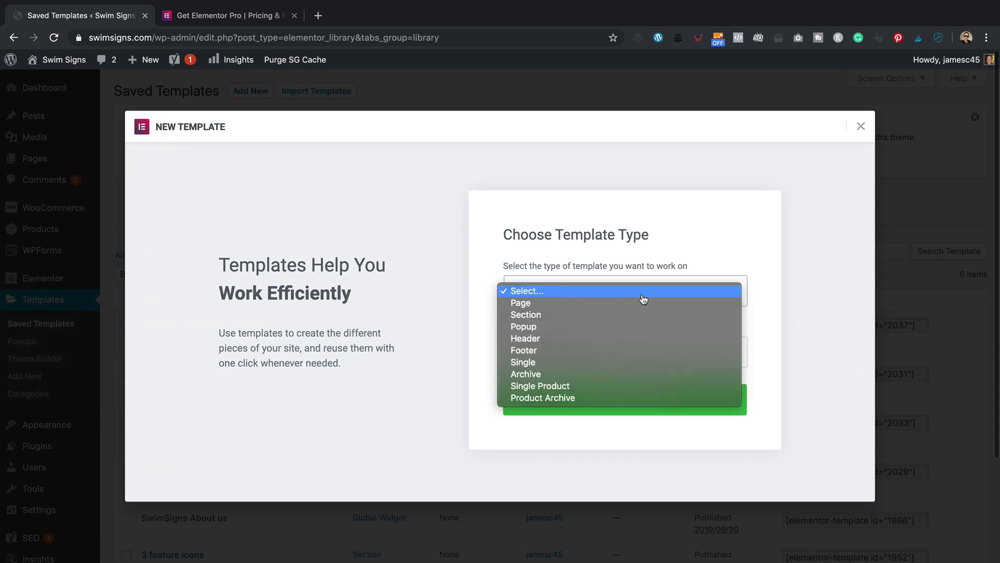
left_click(586, 387)
left_click(592, 348)
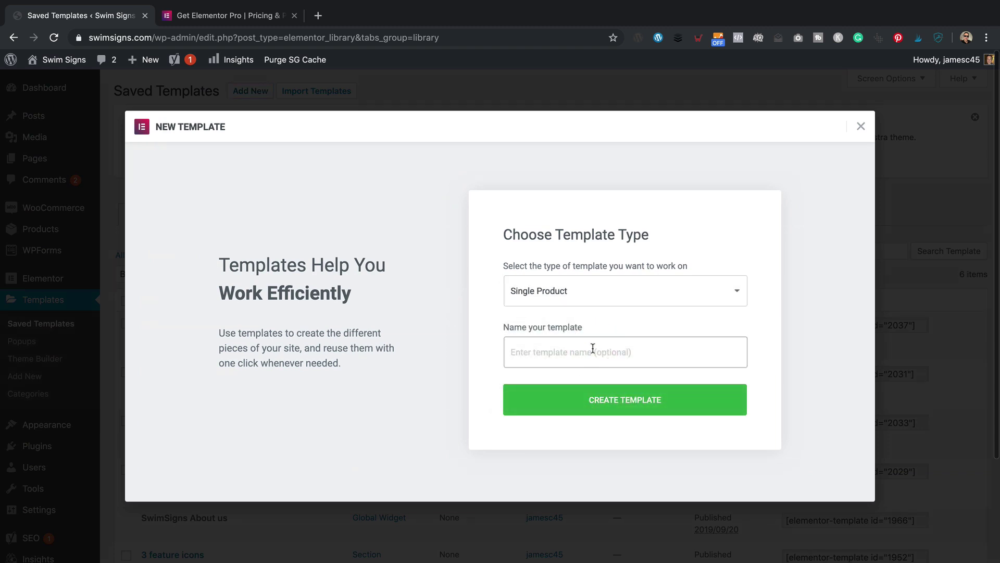
type("Pimped ")
type("Up prody")
key("BackSpace")
key("BackSpace")
key("BackSpace")
key("BackSpace")
type("Product")
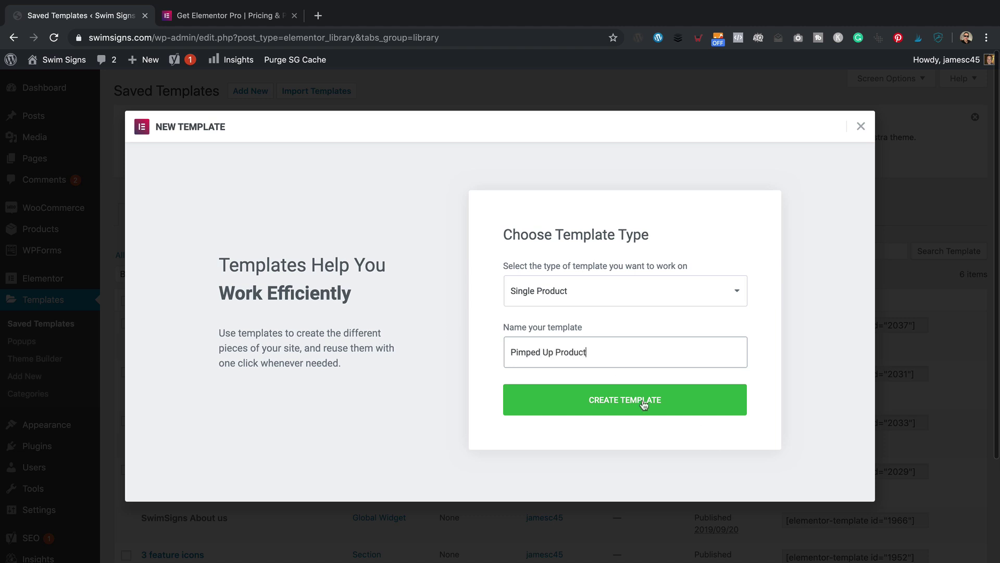
left_click(643, 400)
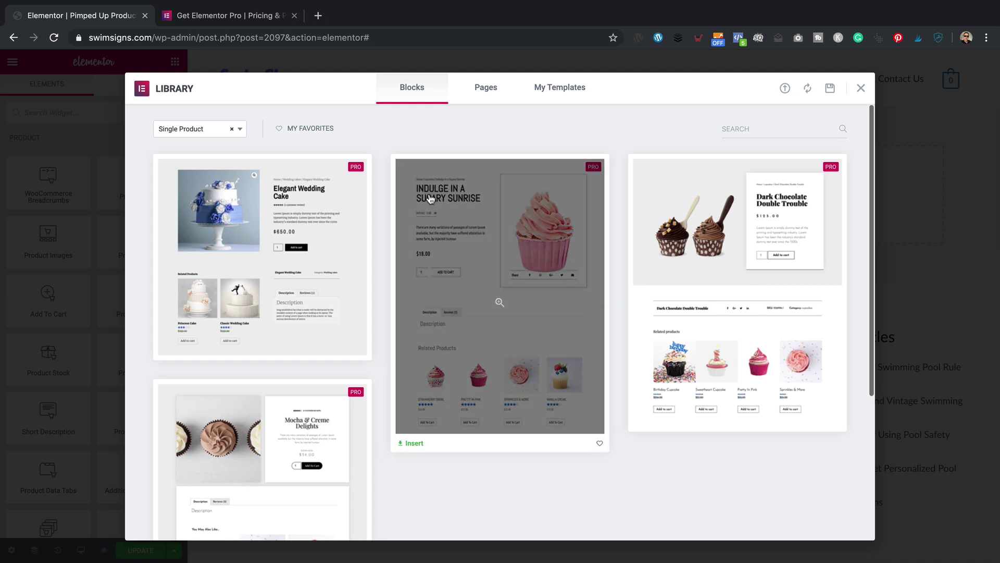
Step: Insert the Mocha & Creme Delights block from the Library's Blocks tab
scroll(428, 195, "down", 4)
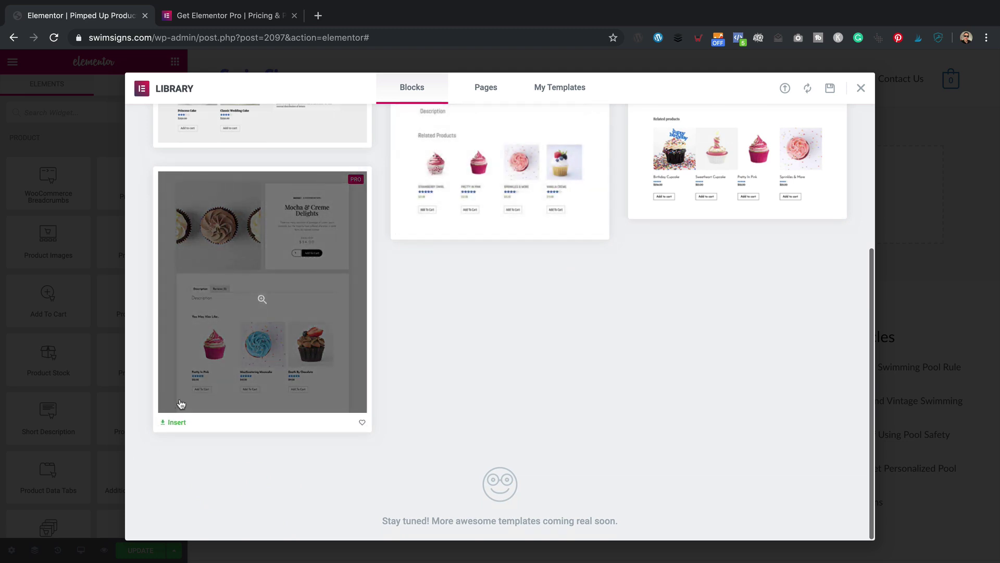
left_click(173, 423)
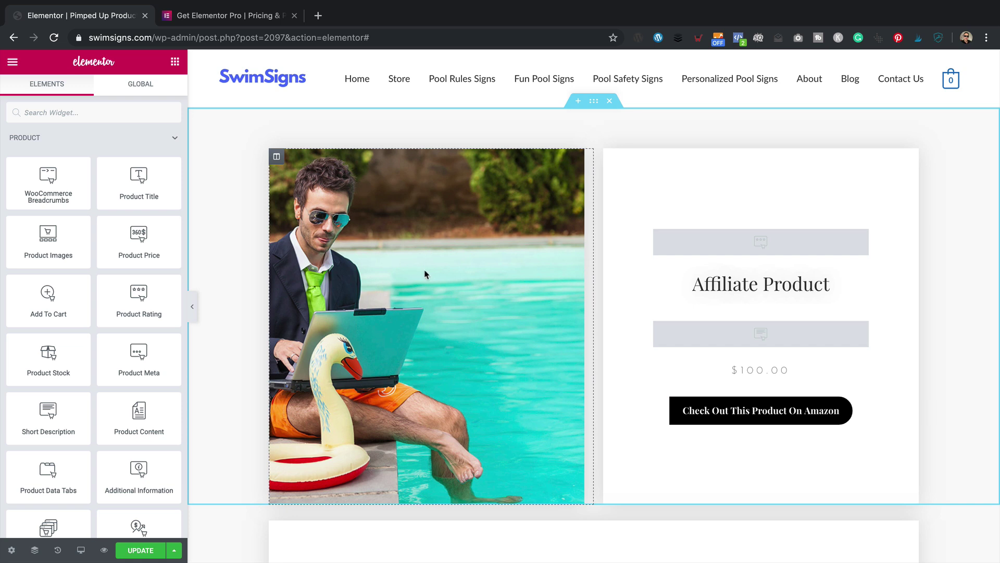
Step: Add an Include condition set to Products in Display Conditions, then save and close
left_click(174, 550)
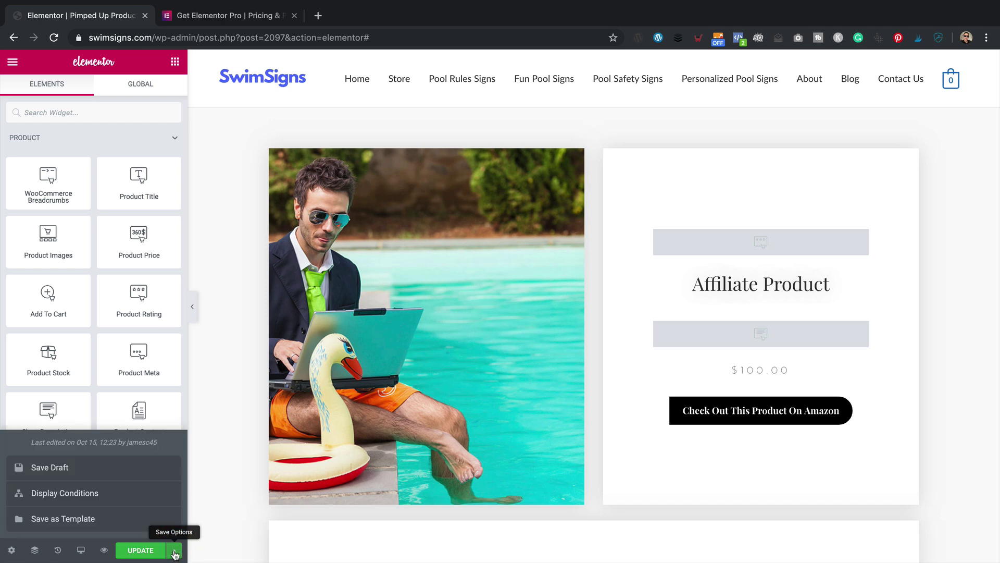
left_click(129, 497)
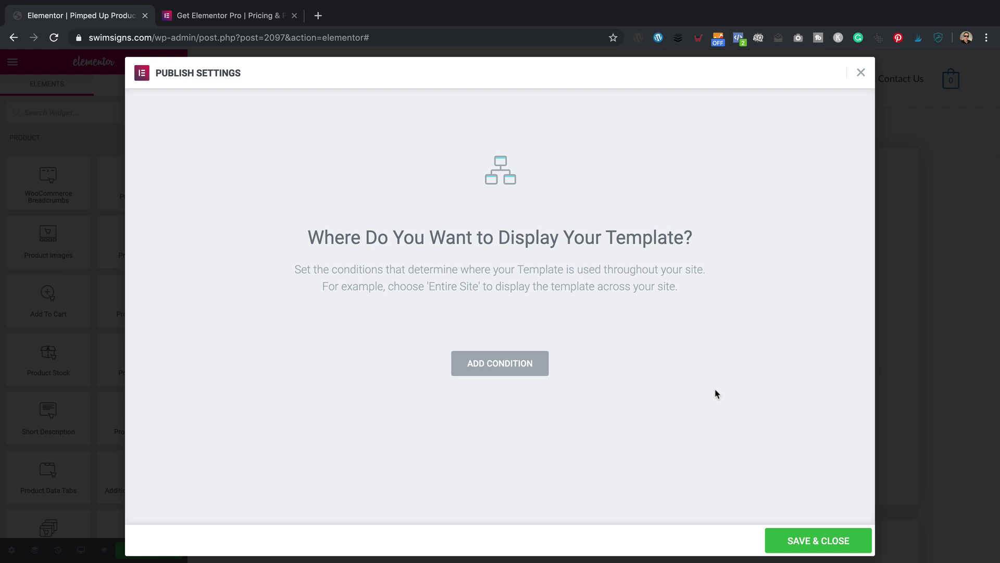
left_click(503, 367)
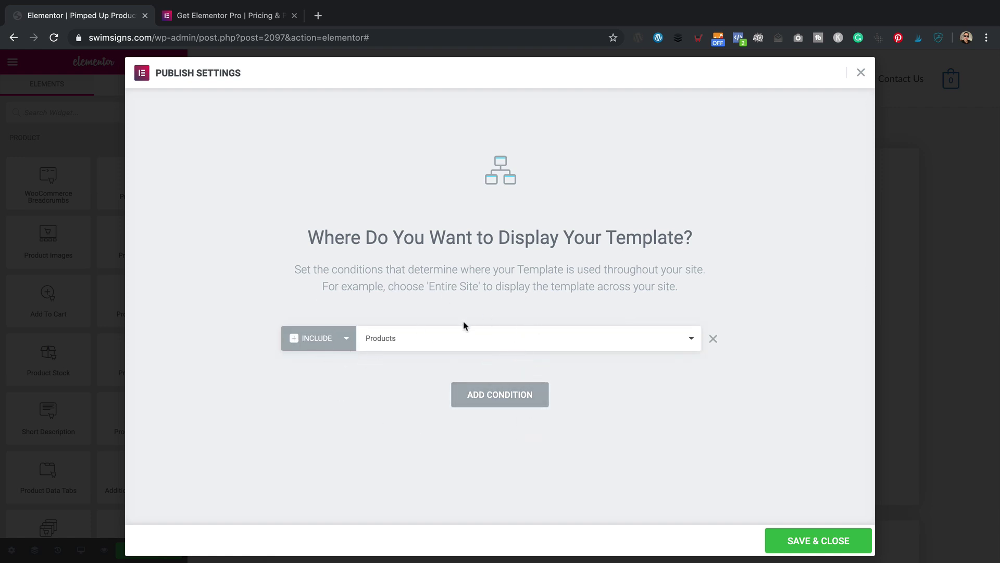
left_click(541, 339)
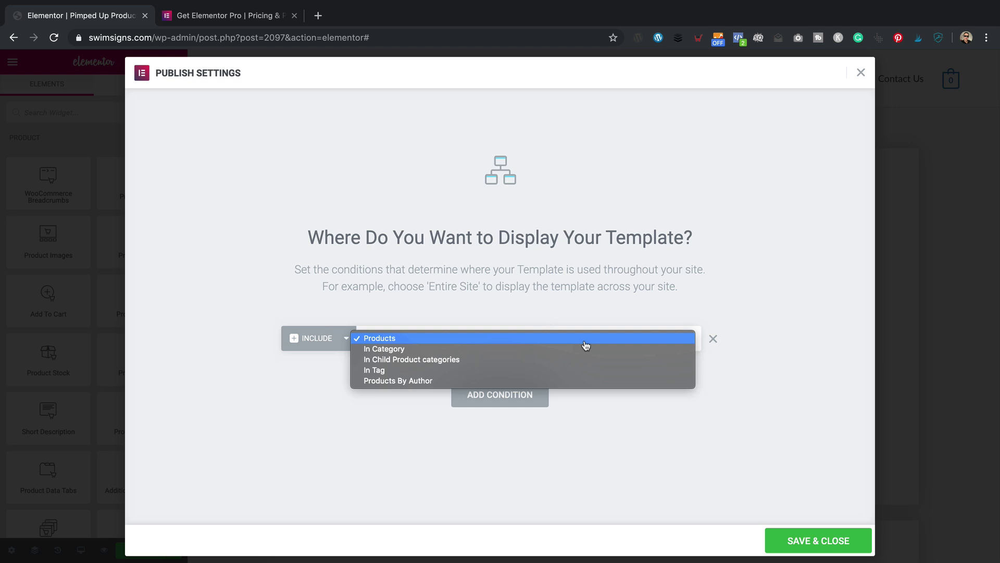
left_click(562, 348)
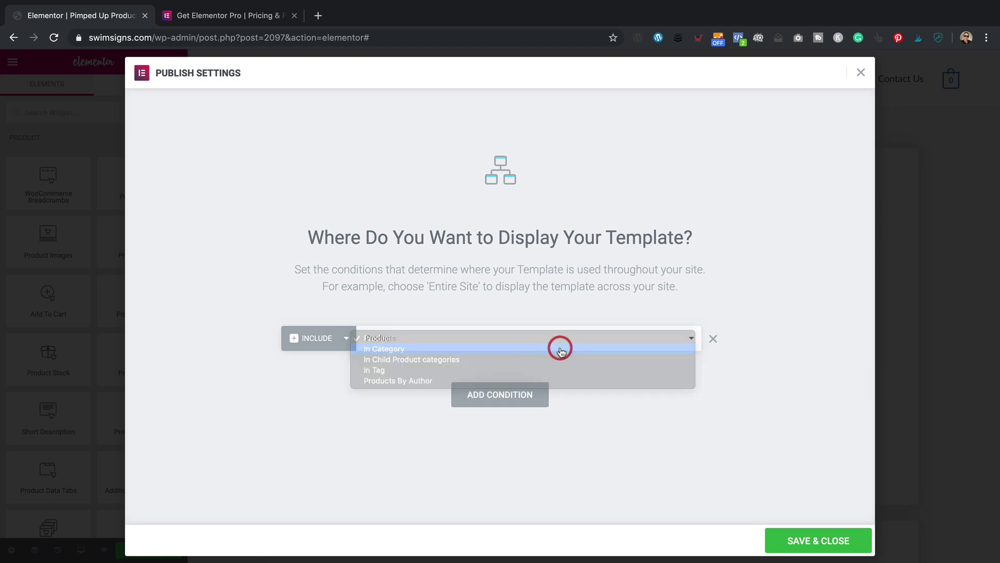
left_click(653, 342)
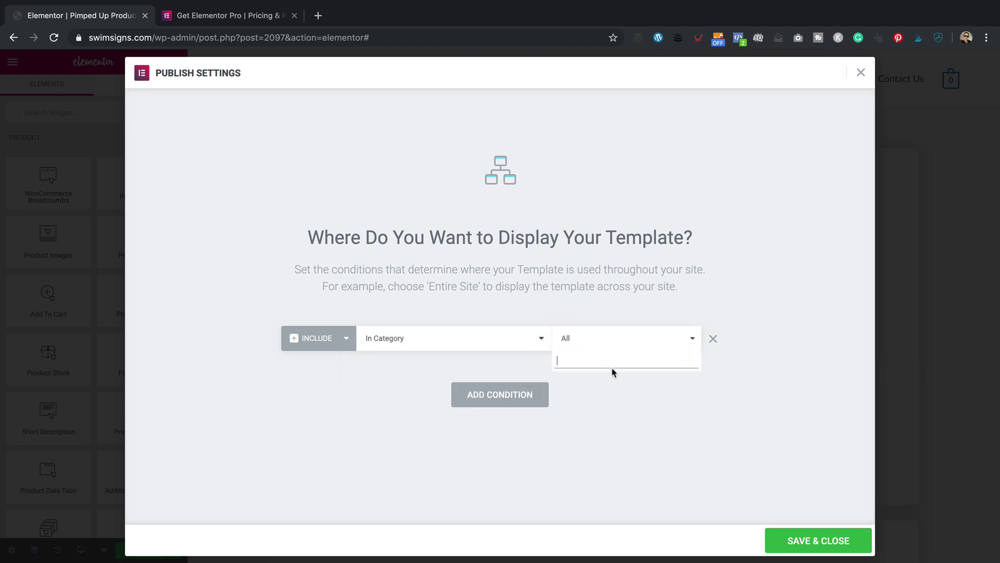
left_click(655, 389)
left_click(524, 339)
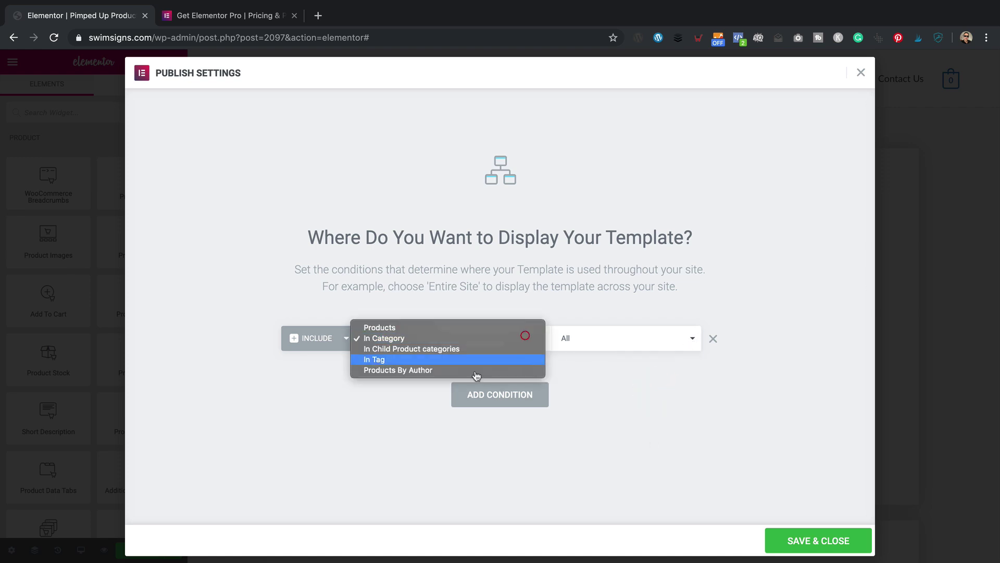
left_click(445, 328)
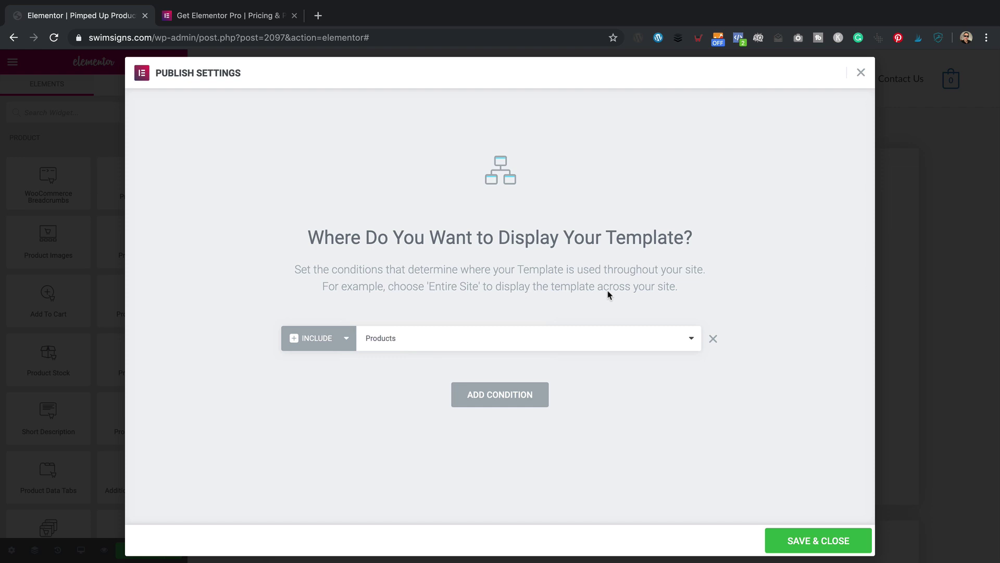
left_click(770, 539)
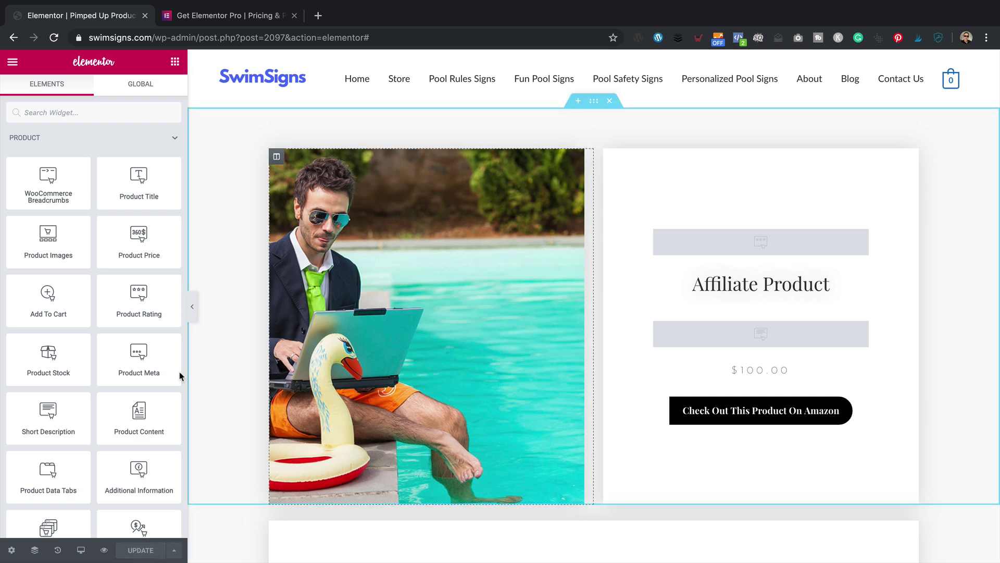
Step: Load swimsigns.com in the second browser tab
left_click(234, 14)
left_click(240, 37)
type("sw")
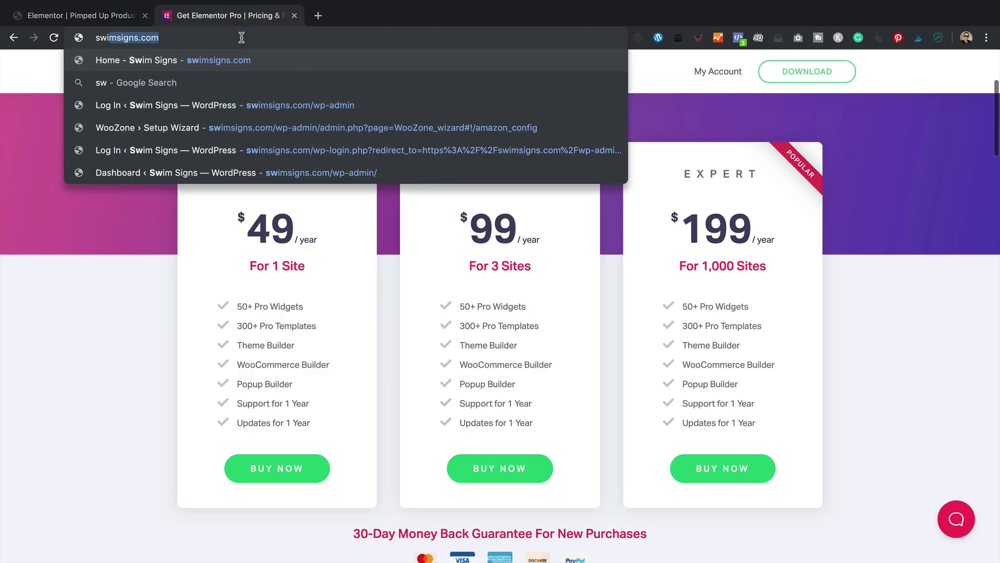
type("in")
key("Return")
left_click(242, 38)
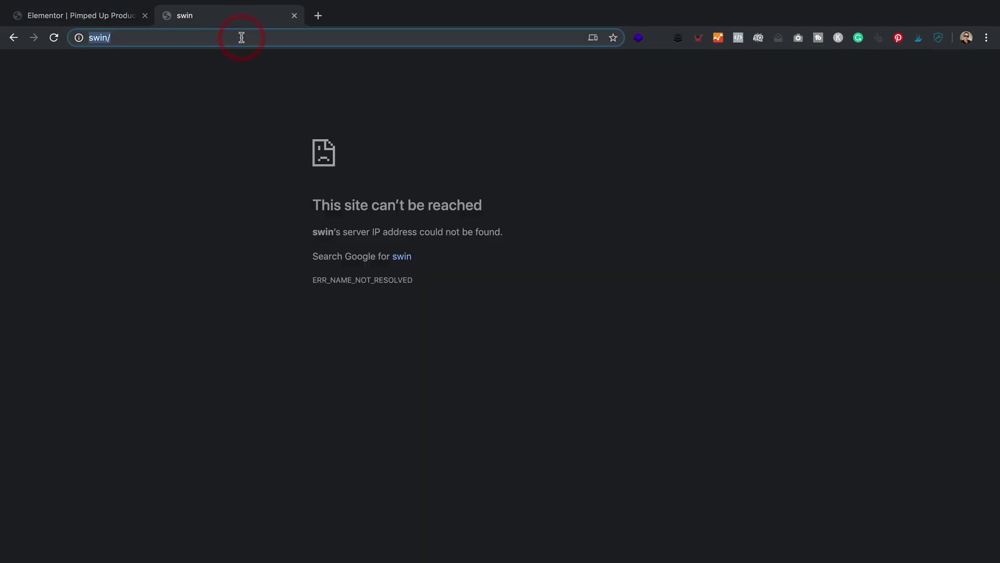
type("w")
key("BackSpace")
type("swi")
key("Return")
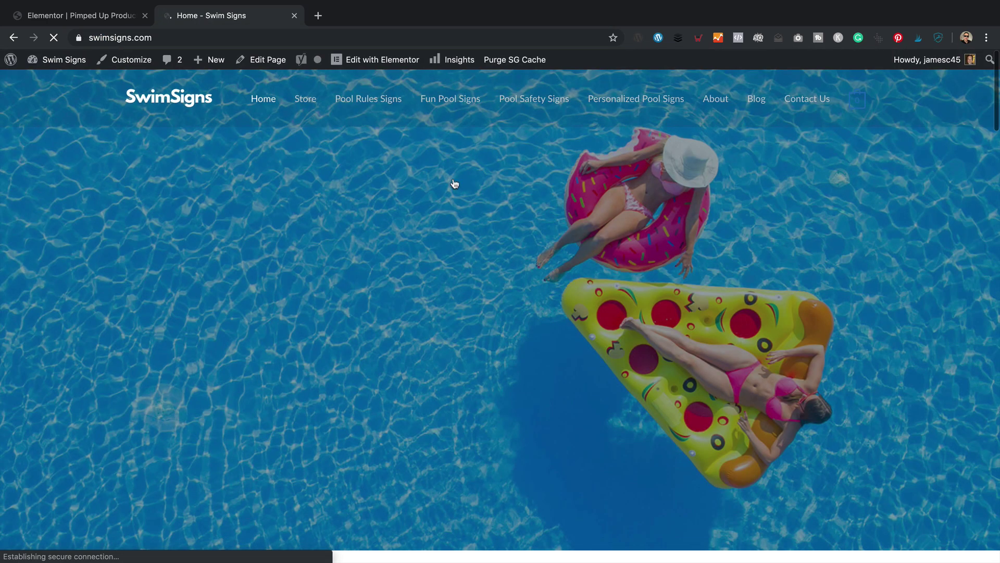
Step: Open the Absolutely No Swimsuits product from Latest Funny Pool Signs and review its page
scroll(451, 186, "down", 15)
scroll(449, 189, "down", 11)
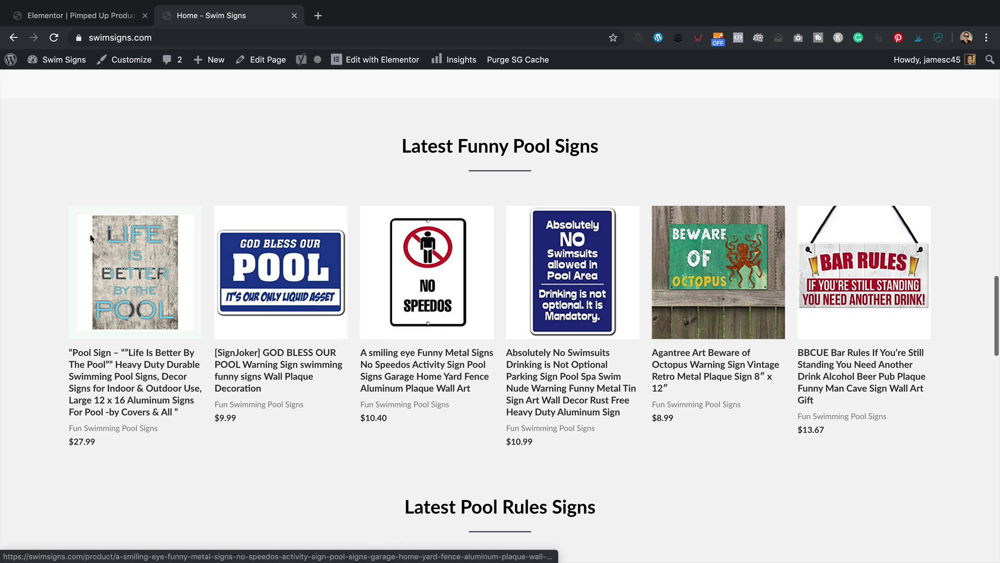
left_click(534, 269)
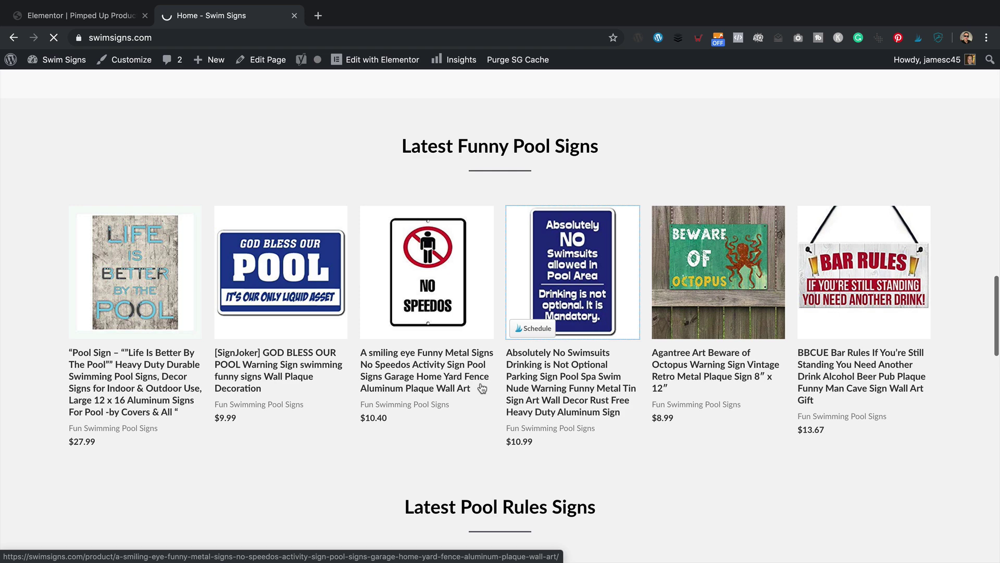
scroll(511, 318, "down", 5)
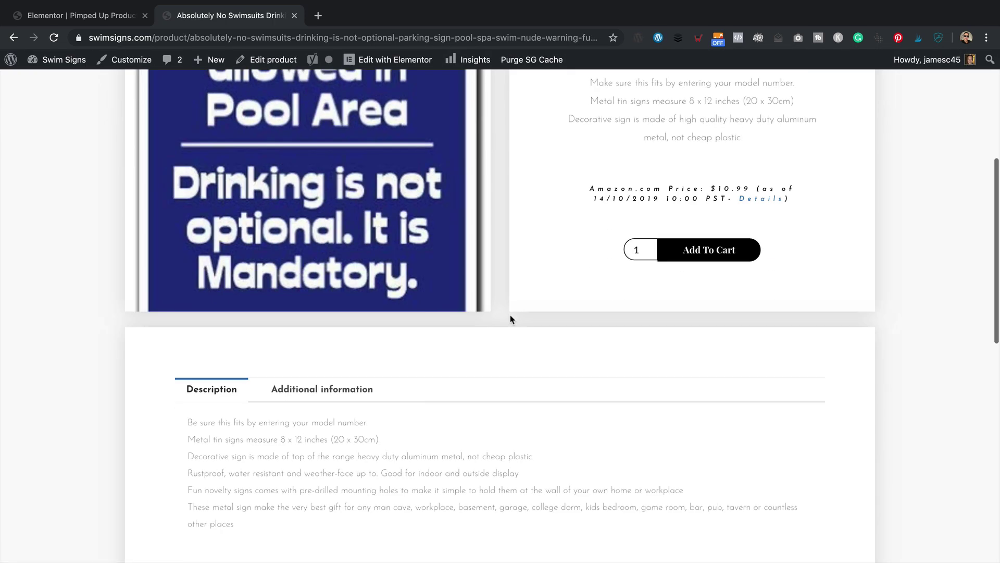
scroll(511, 319, "up", 3)
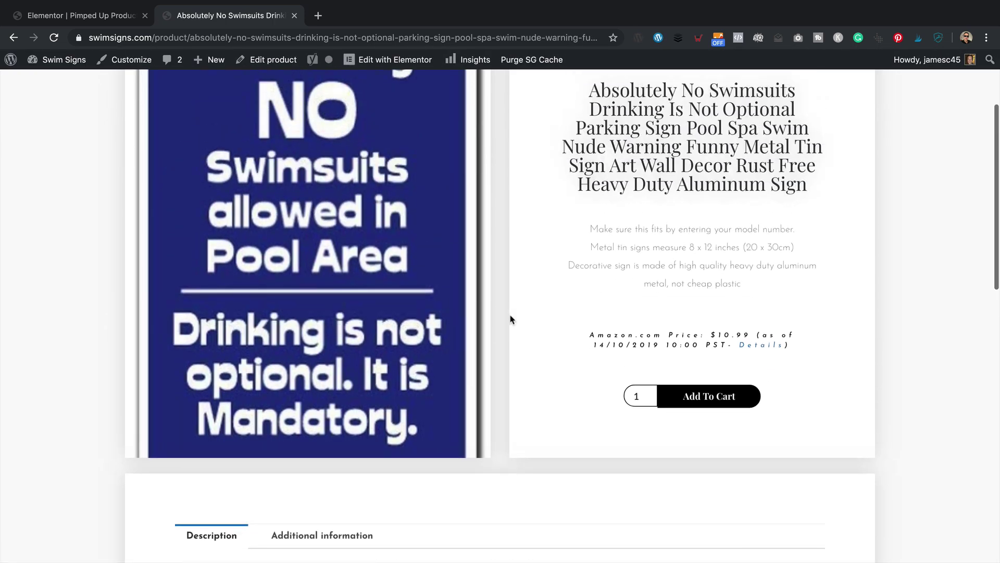
scroll(524, 308, "up", 3)
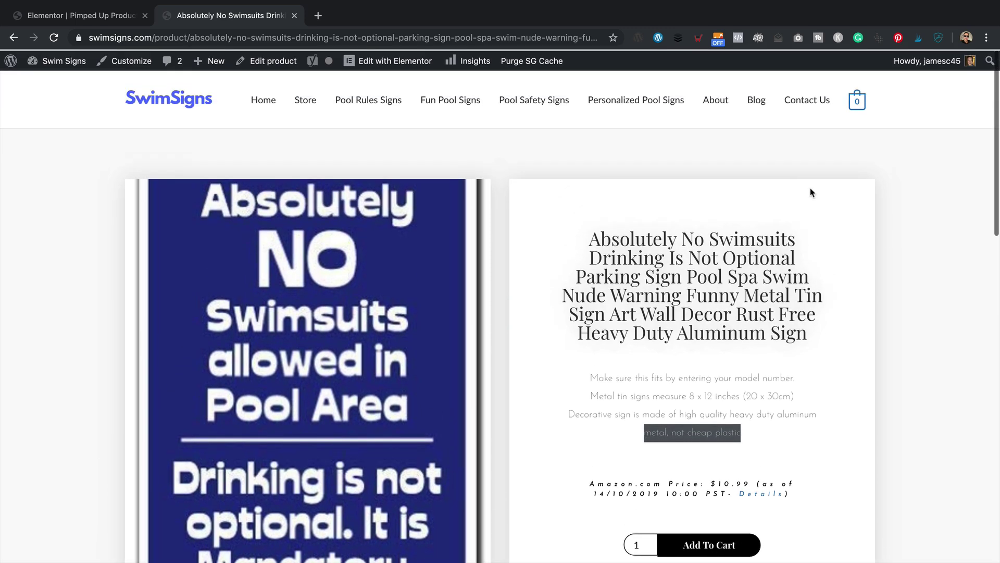
scroll(885, 239, "down", 2)
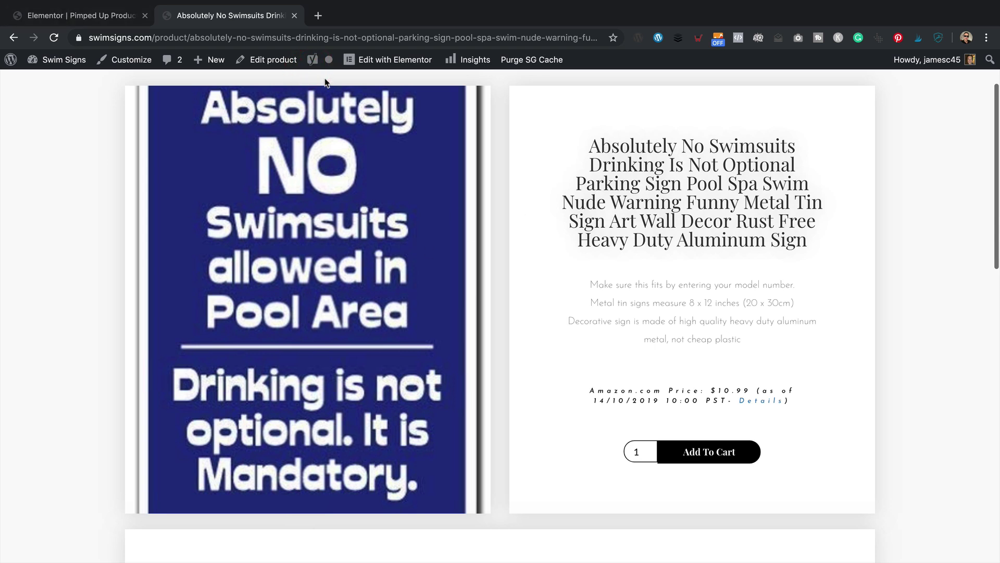
Step: Back in Elementor, clear the left column's dynamic Product Image background in its Style settings
left_click(99, 16)
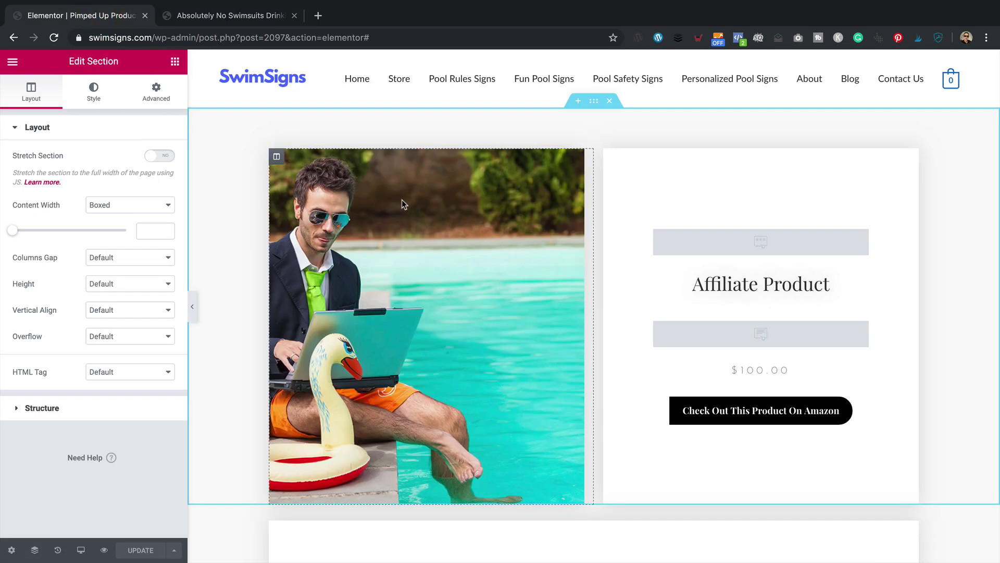
right_click(276, 159)
left_click(297, 171)
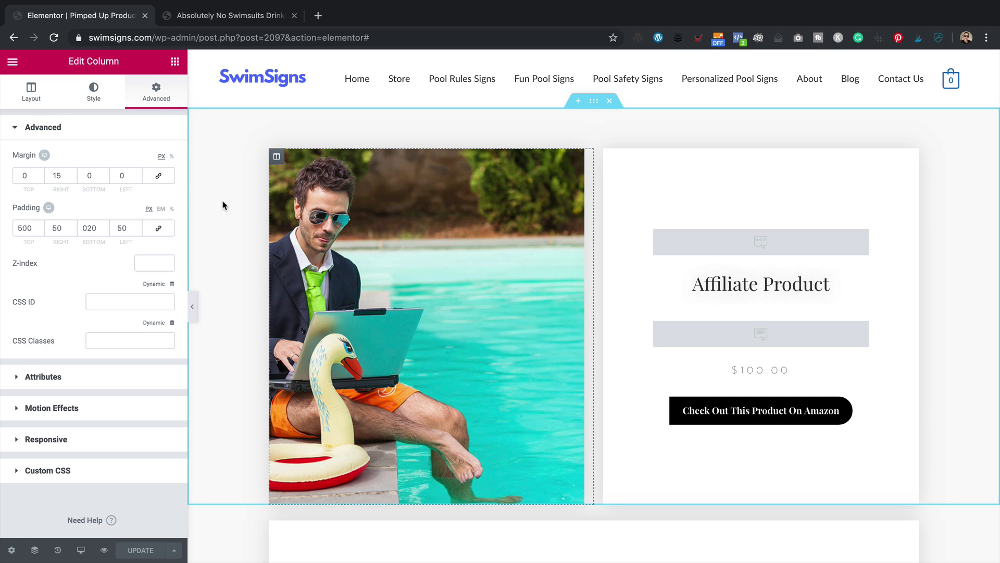
left_click(94, 100)
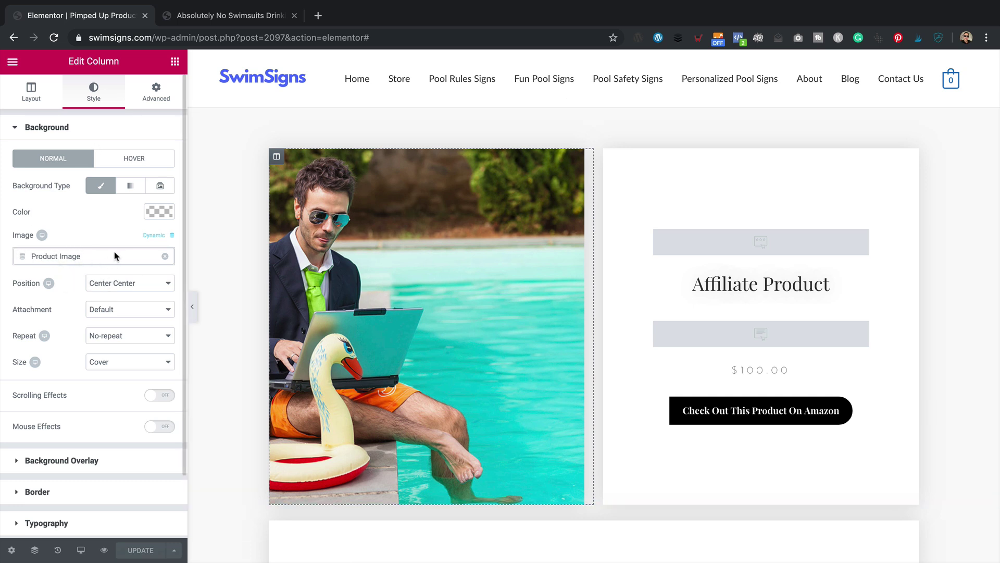
left_click(165, 258)
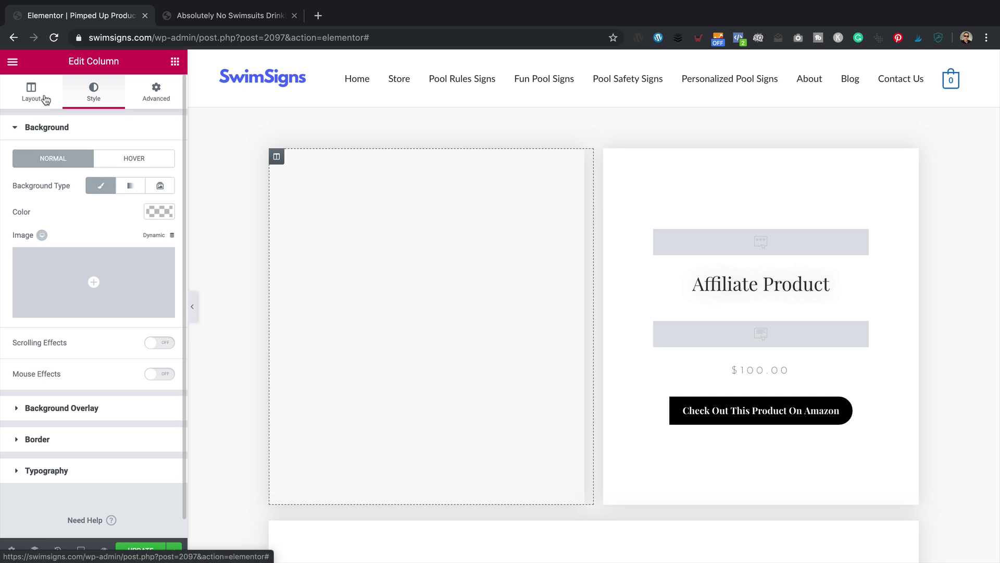
Step: Drag a Product Images widget from the widgets panel into the left column
left_click(174, 62)
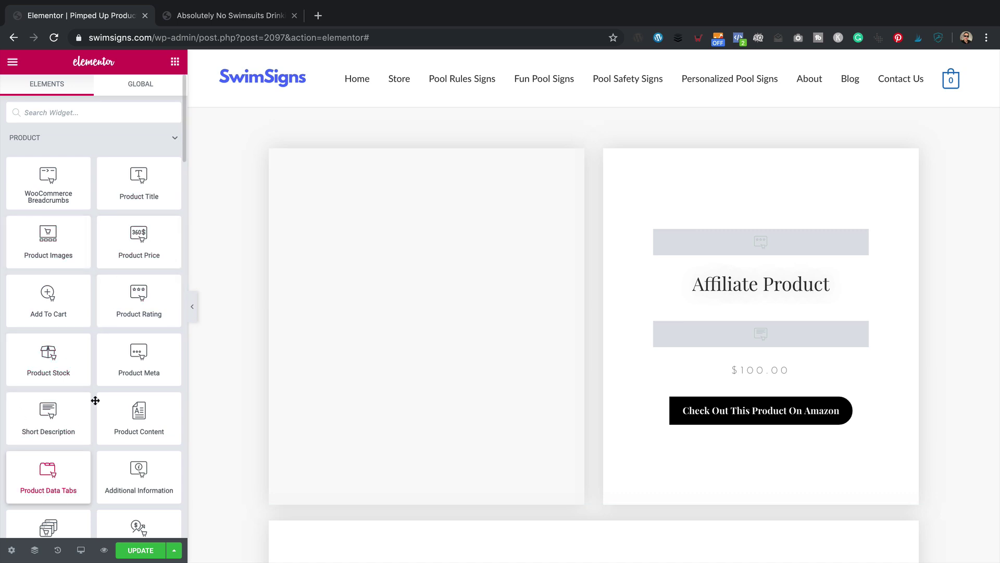
scroll(89, 361, "down", 6)
scroll(30, 368, "up", 7)
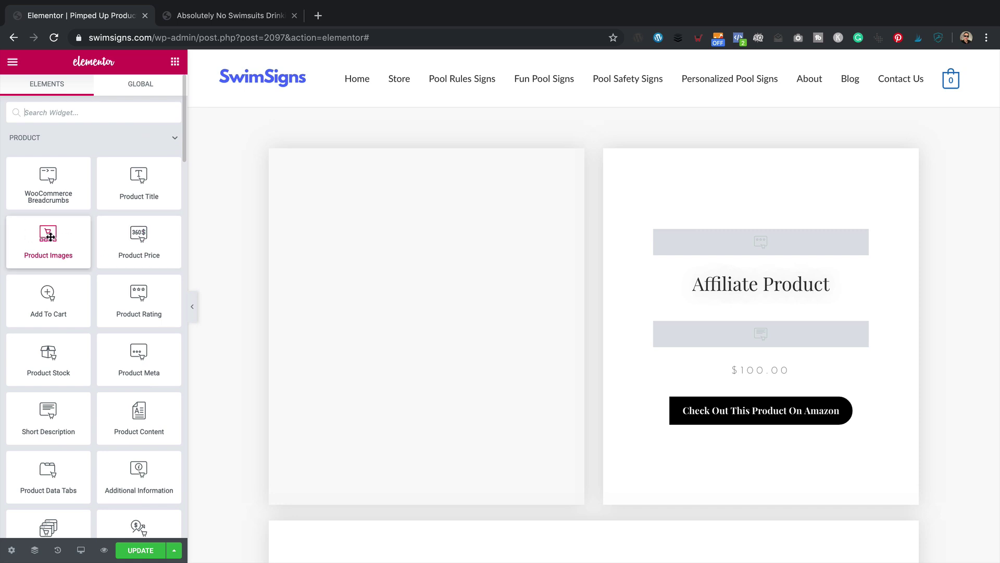
left_click_drag(50, 237, 396, 467)
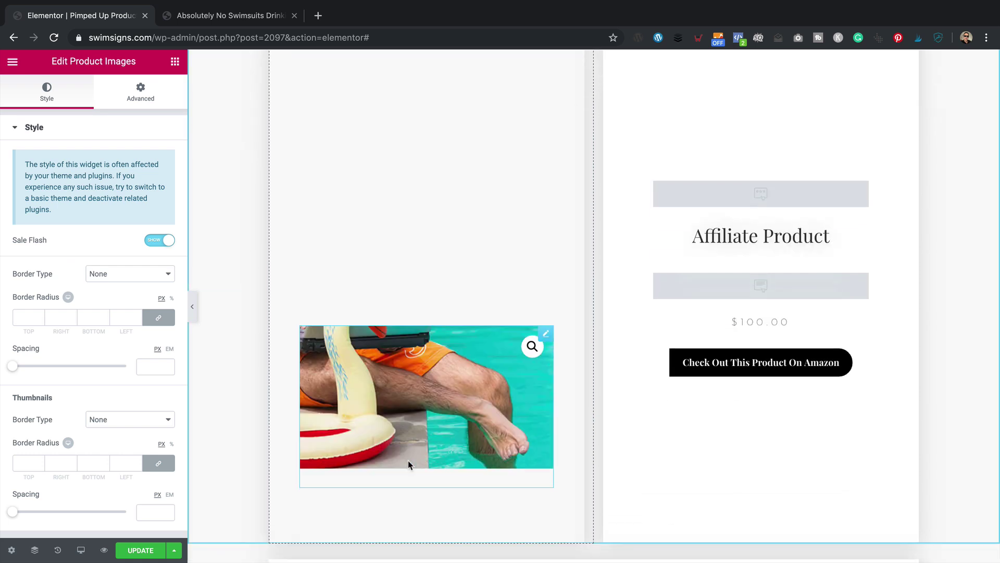
scroll(412, 437, "up", 2)
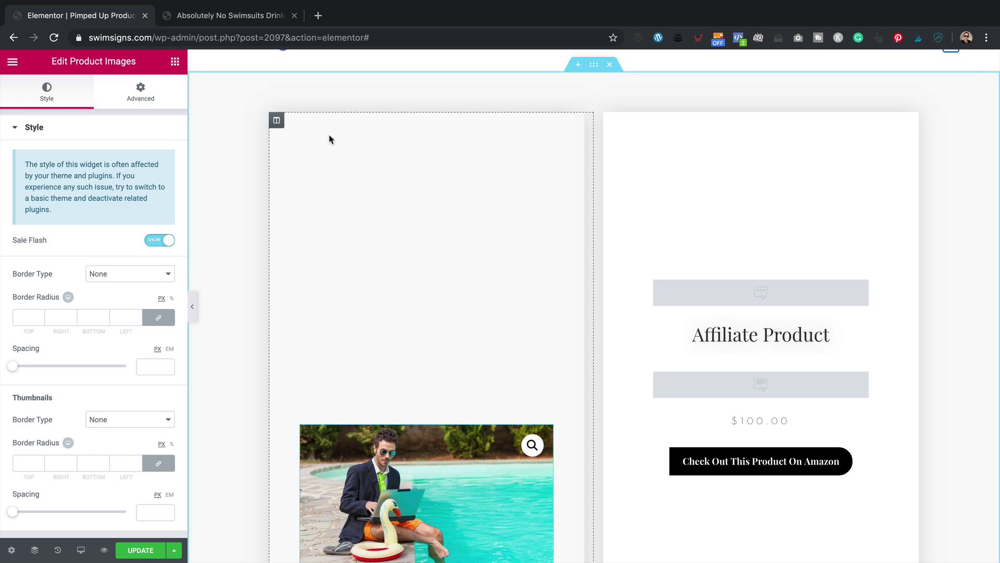
Step: Change the left column's top padding from 500 to 020 and update the template
right_click(276, 120)
left_click(307, 133)
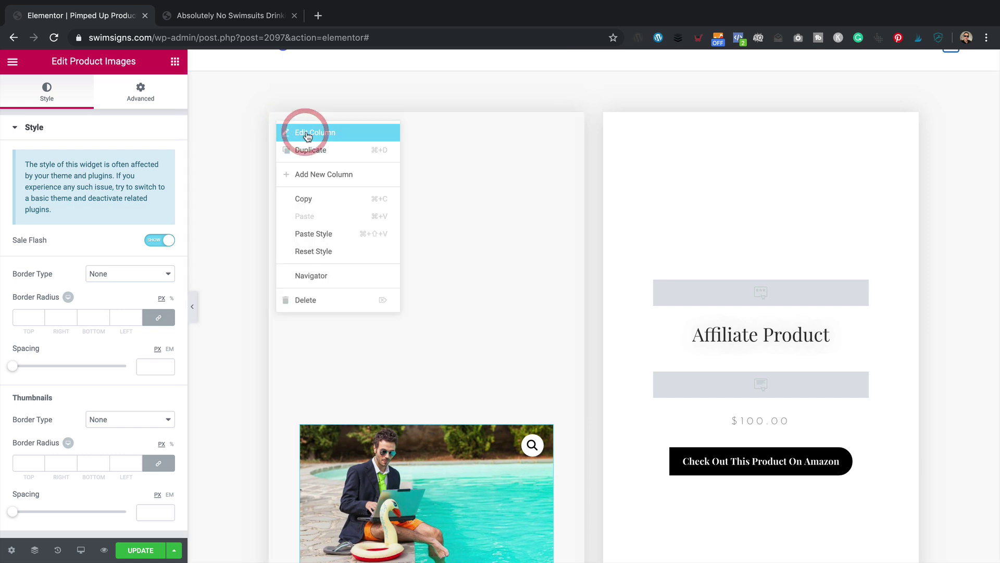
left_click(139, 98)
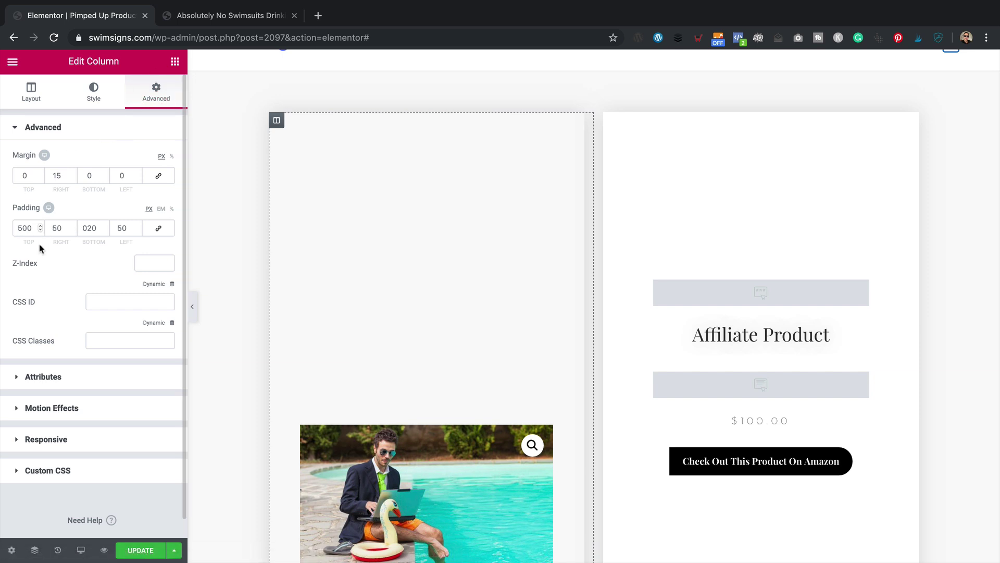
left_click_drag(34, 228, 7, 241)
type("020")
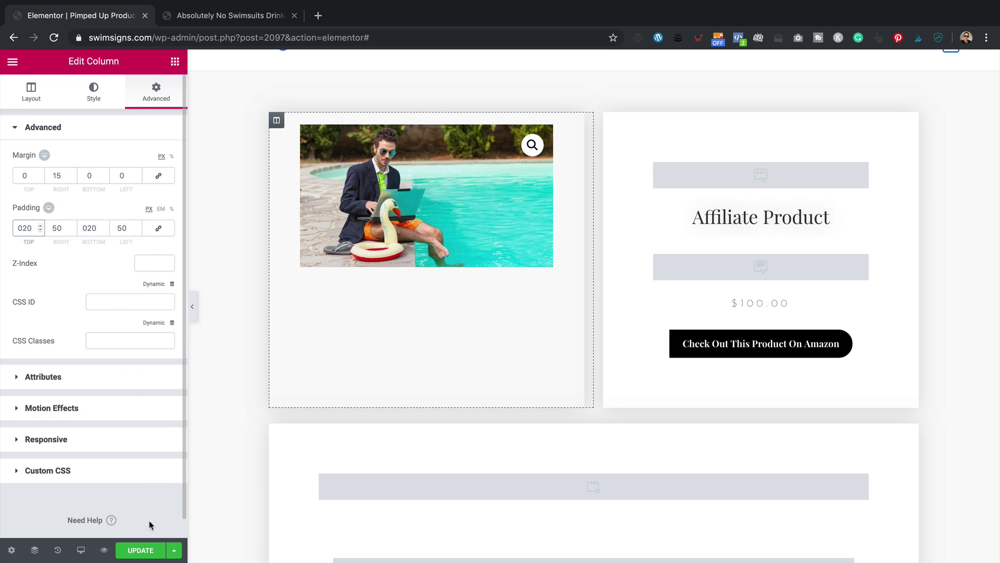
left_click(139, 550)
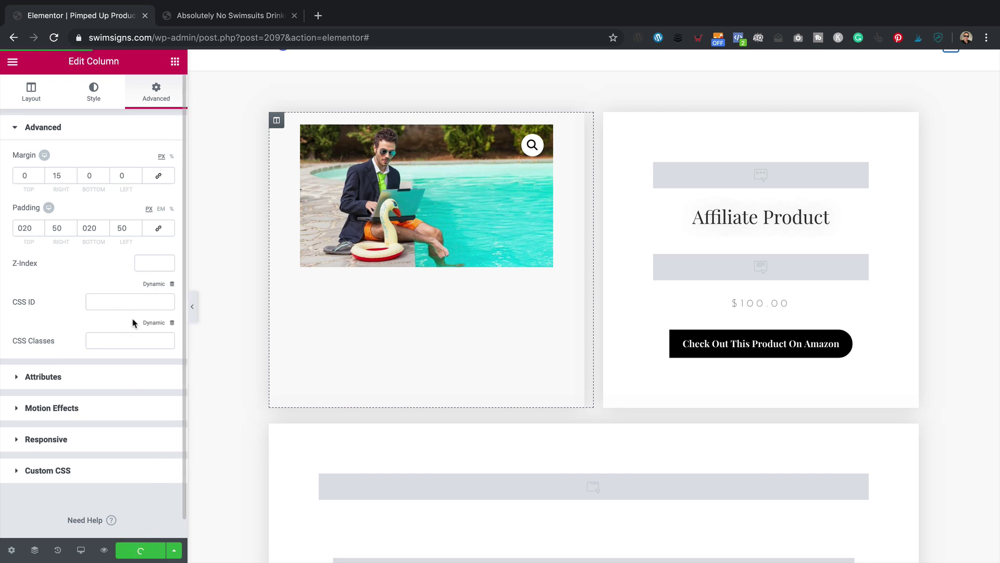
Step: Reload the live product page and cycle through its three gallery photos, ending on the sign photo
left_click(214, 17)
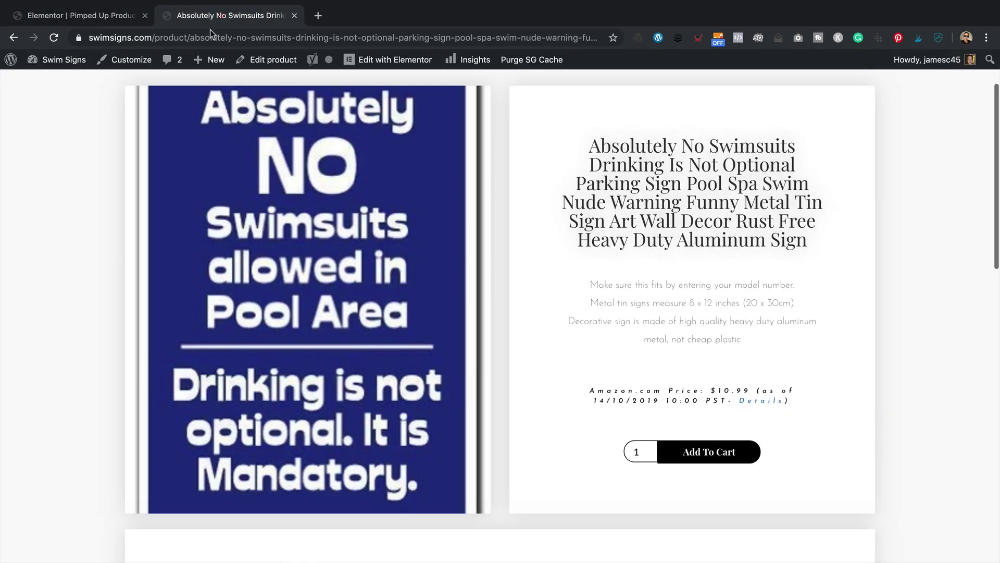
left_click(53, 38)
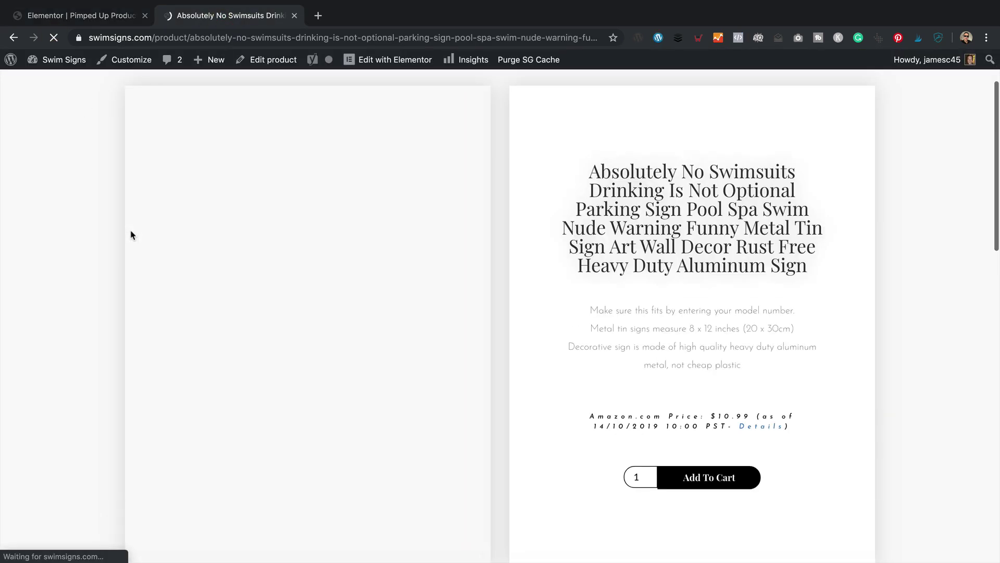
scroll(560, 242, "down", 4)
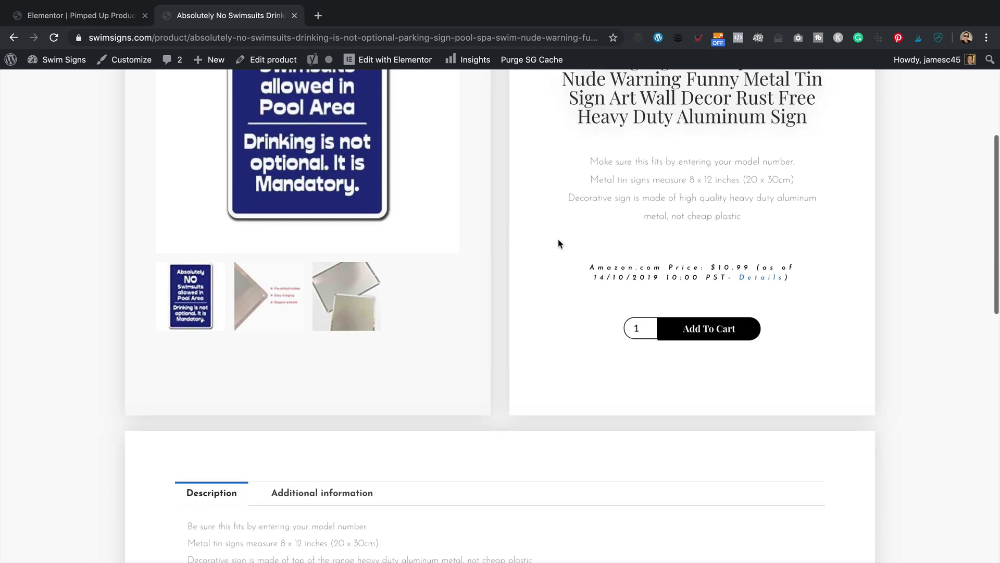
scroll(560, 241, "up", 5)
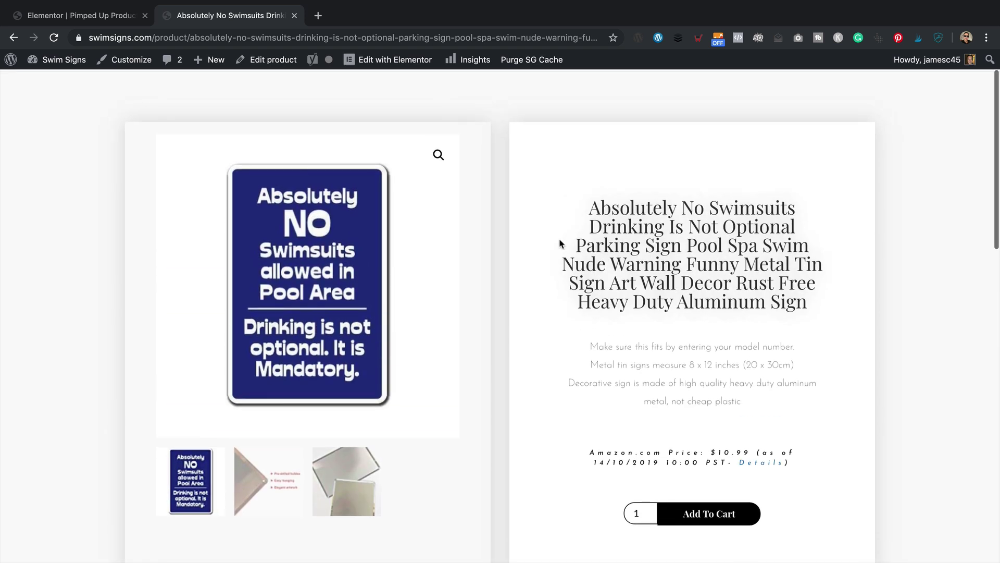
left_click(268, 470)
left_click(342, 475)
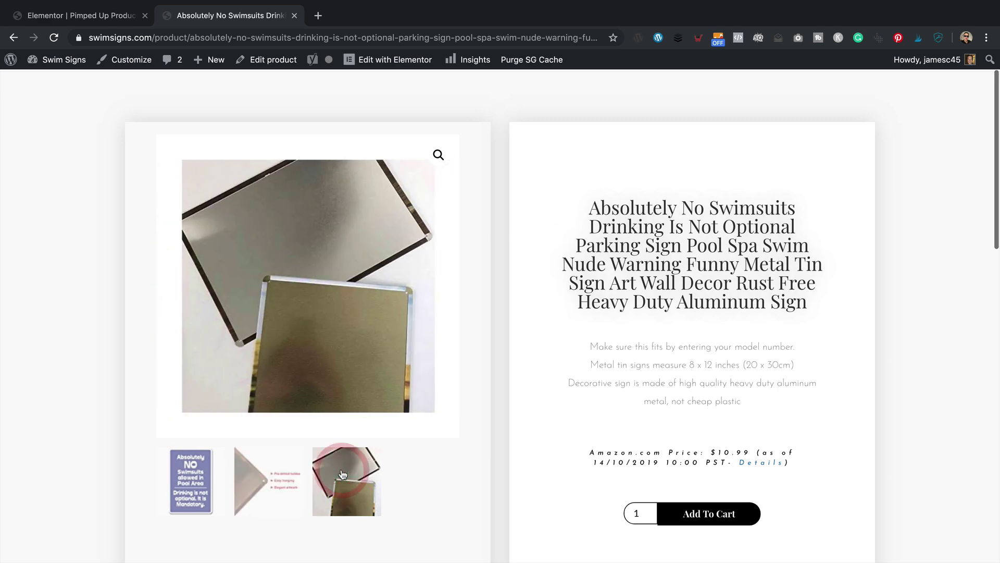
left_click(191, 480)
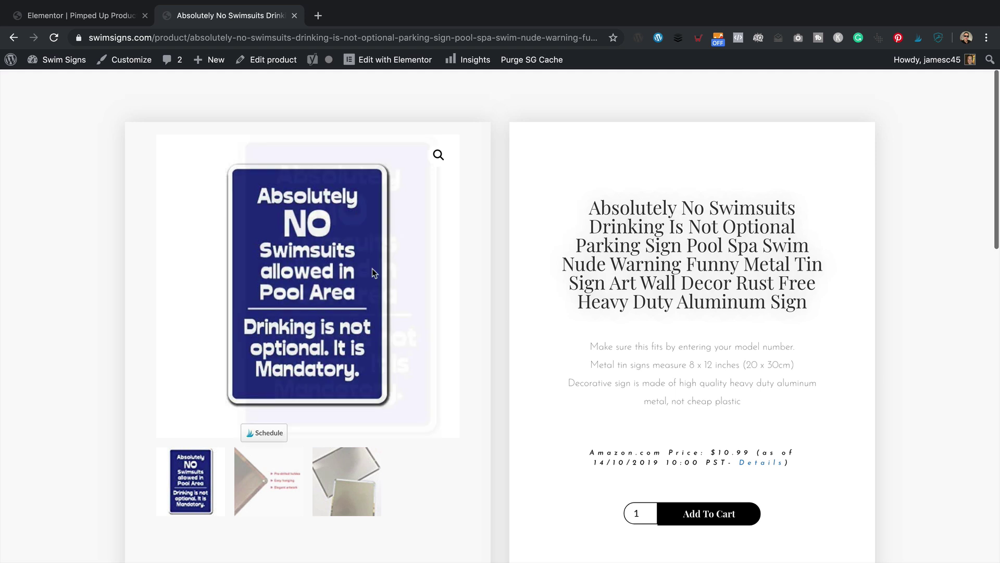
scroll(429, 166, "down", 2)
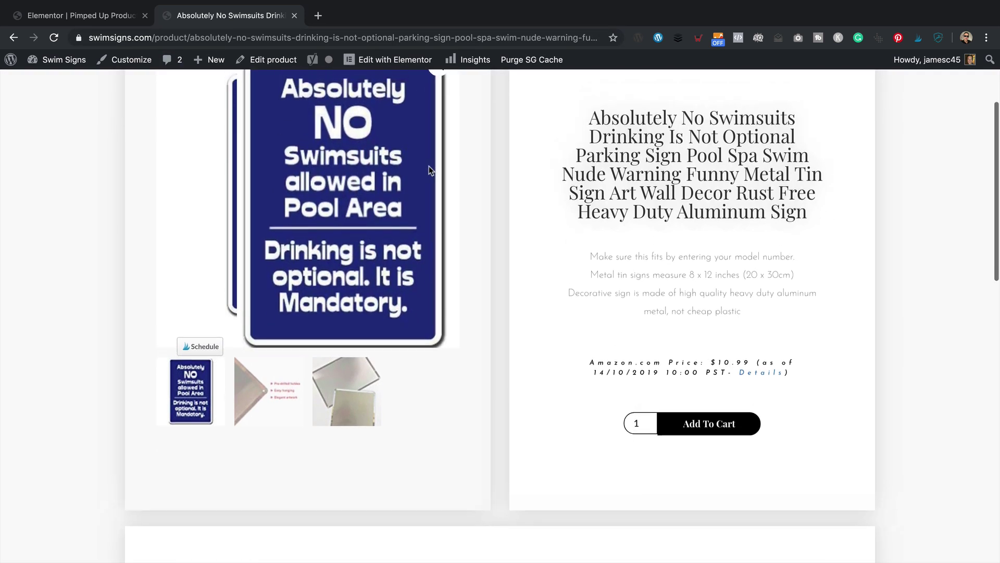
scroll(641, 271, "up", 2)
scroll(642, 271, "down", 2)
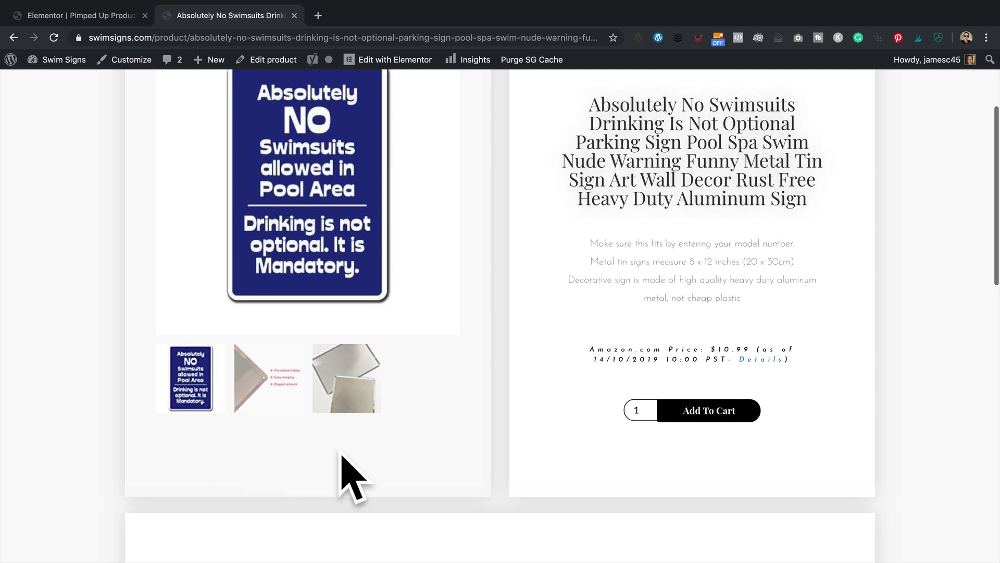
Step: Set the image column's padding to 0 and update the template
left_click(61, 16)
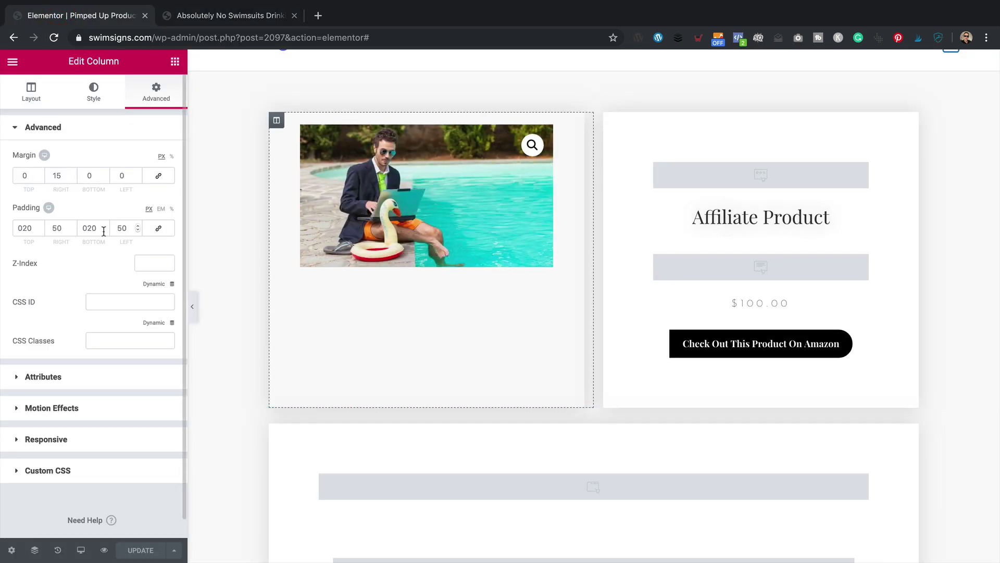
left_click_drag(99, 225, 6, 231)
type("00")
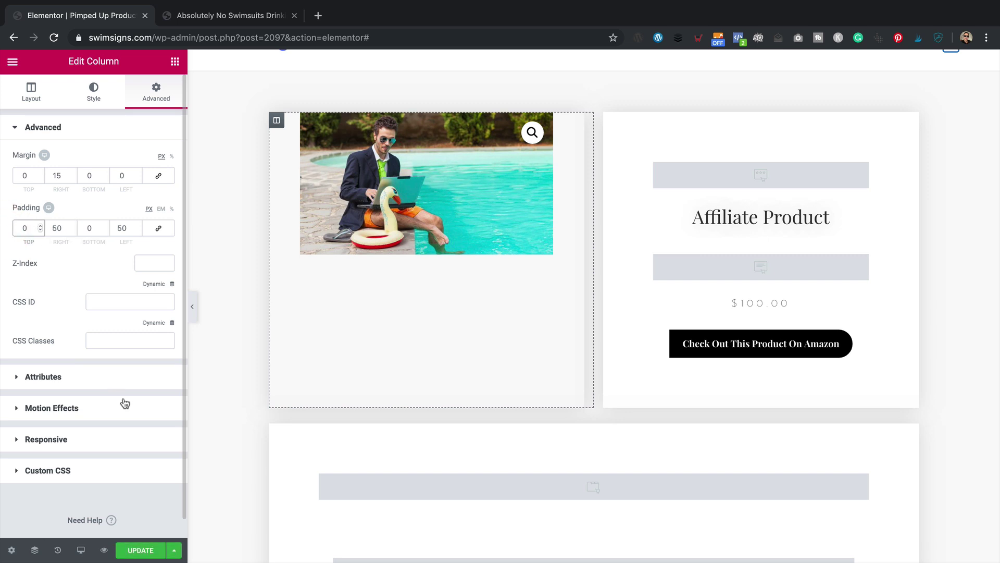
left_click(139, 549)
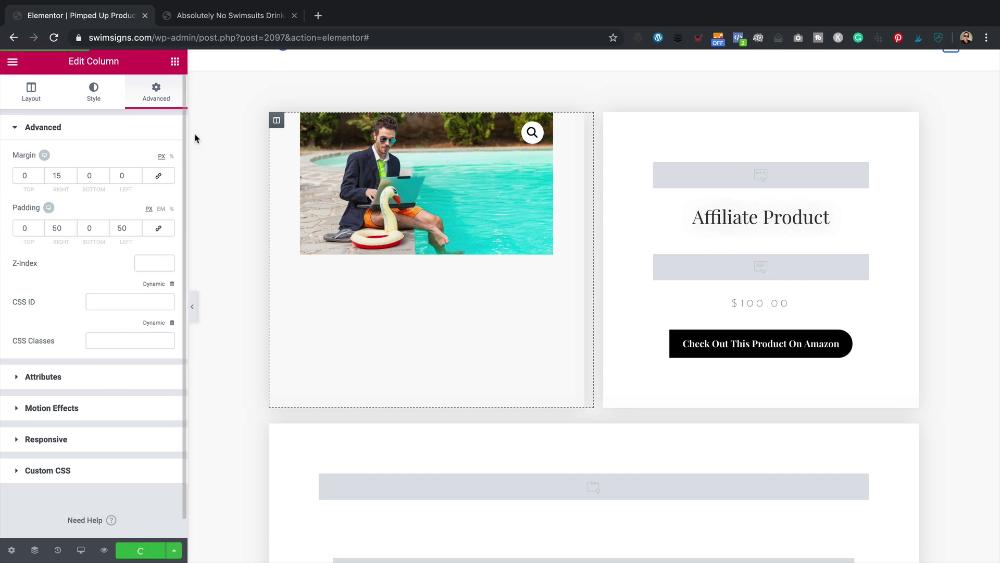
Step: Reload the live product page to confirm the image now sits at the top
left_click(245, 15)
left_click(53, 37)
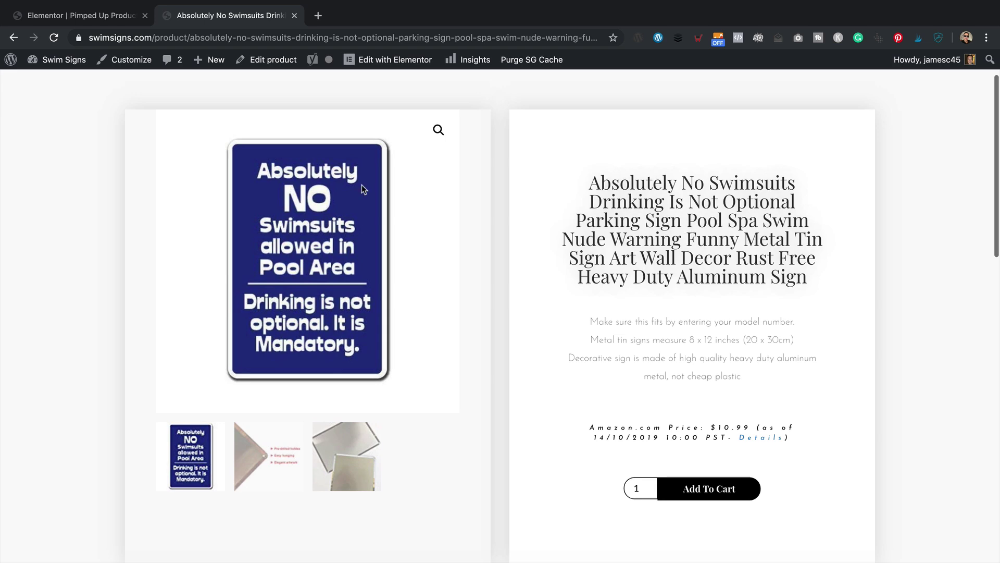
scroll(419, 392, "down", 5)
scroll(420, 393, "up", 1)
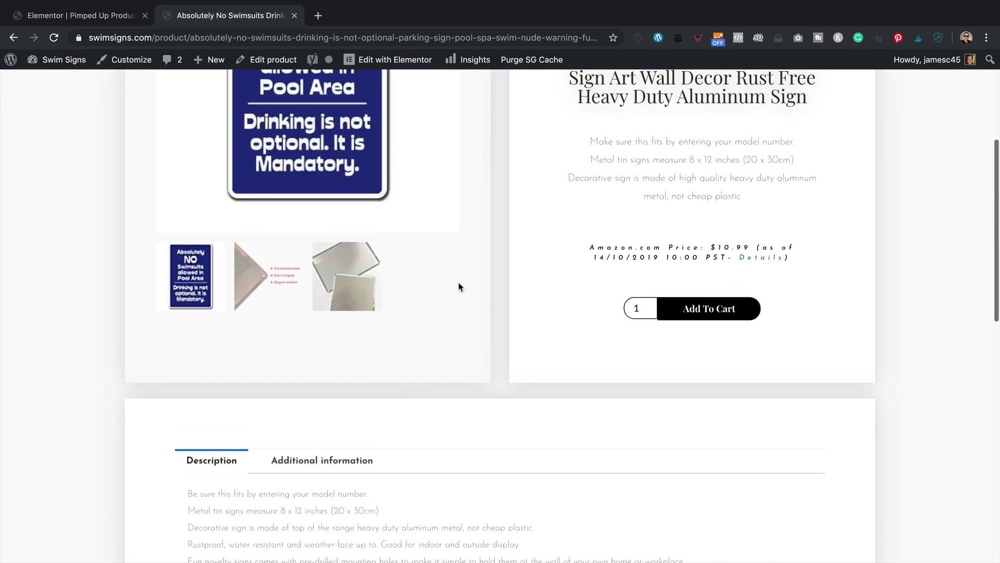
scroll(458, 287, "up", 5)
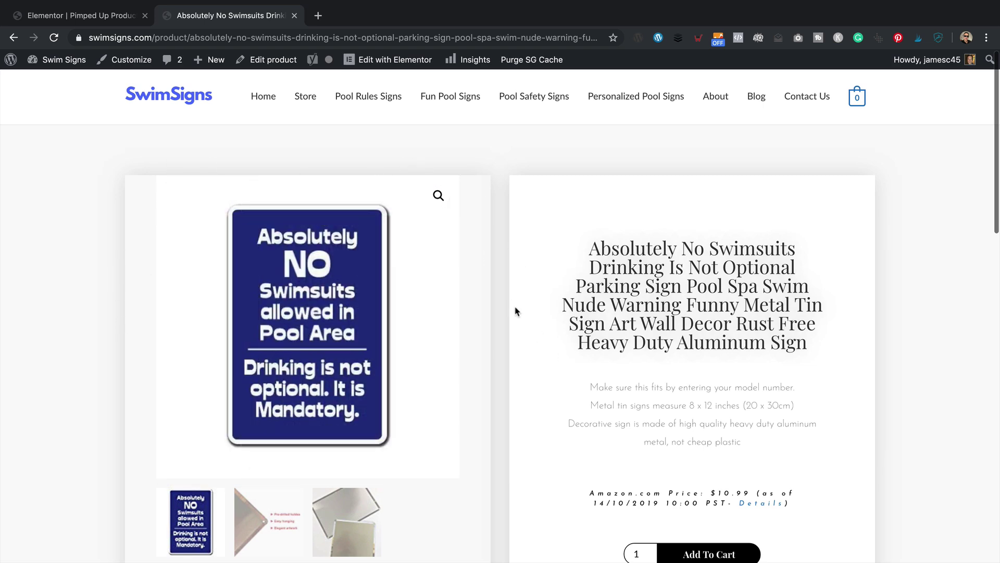
Step: Set the image column's background colour to the white preset and update the template
left_click(81, 15)
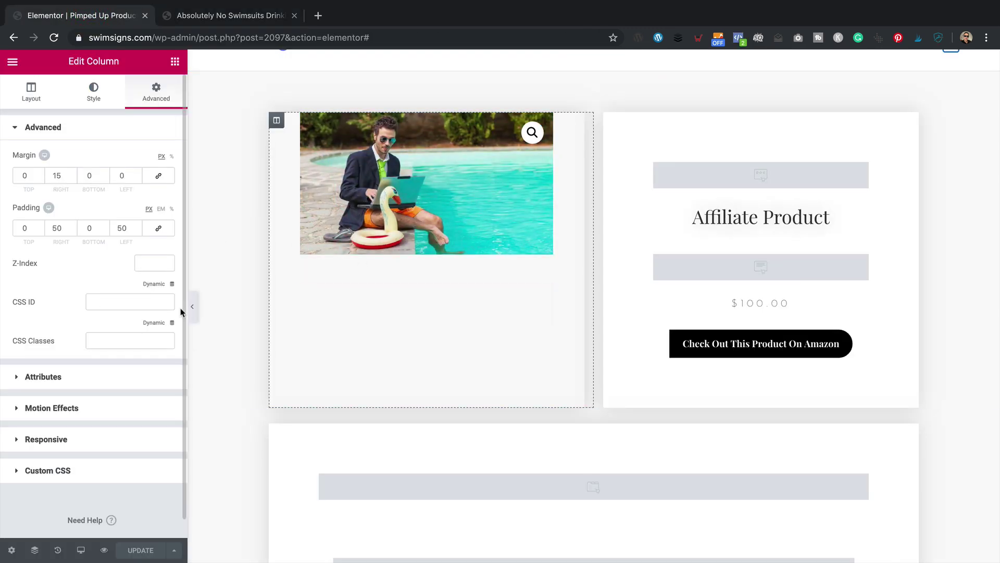
left_click(74, 89)
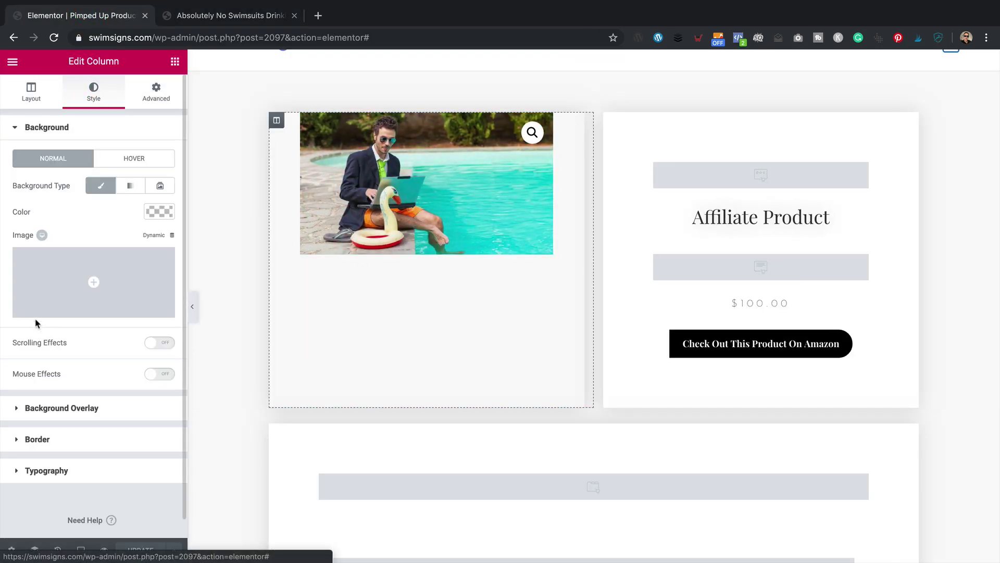
left_click(160, 213)
left_click(130, 364)
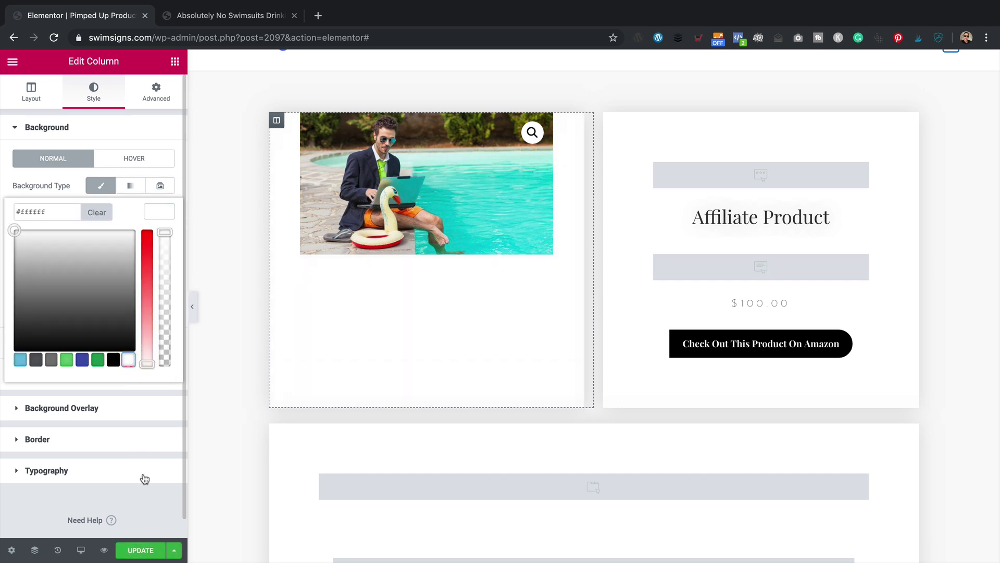
left_click(138, 548)
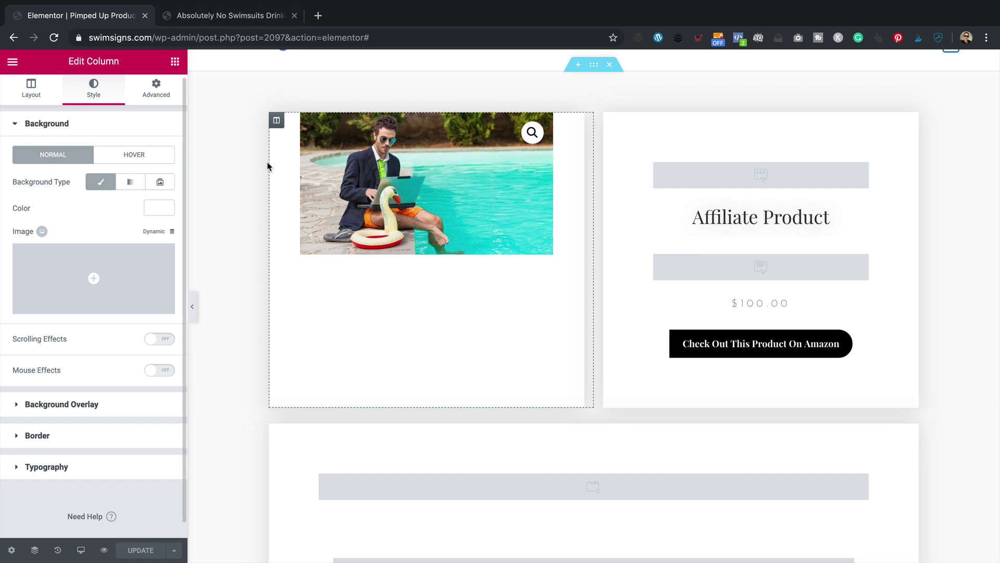
Step: Reload the live product page to check the white image card
left_click(211, 16)
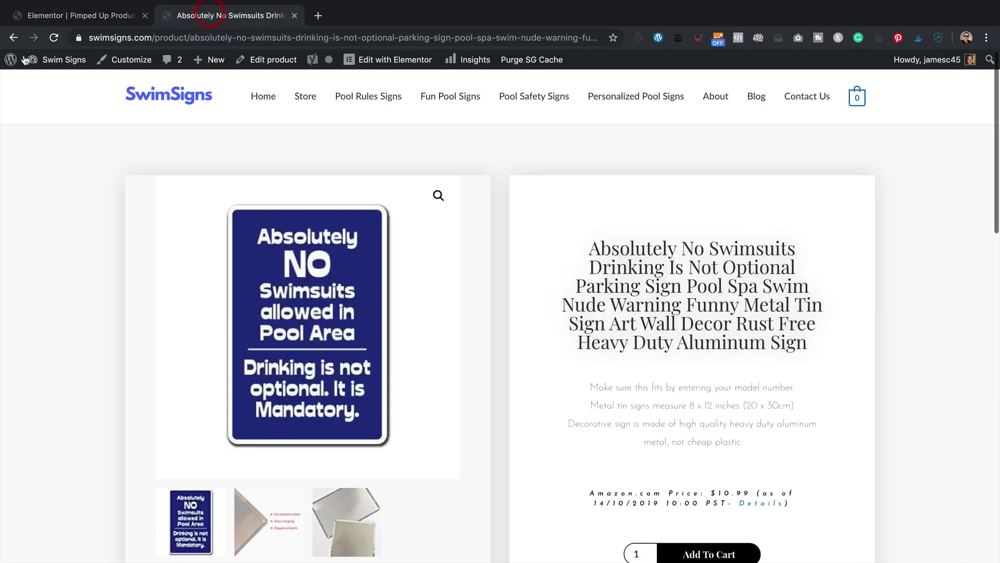
left_click(54, 39)
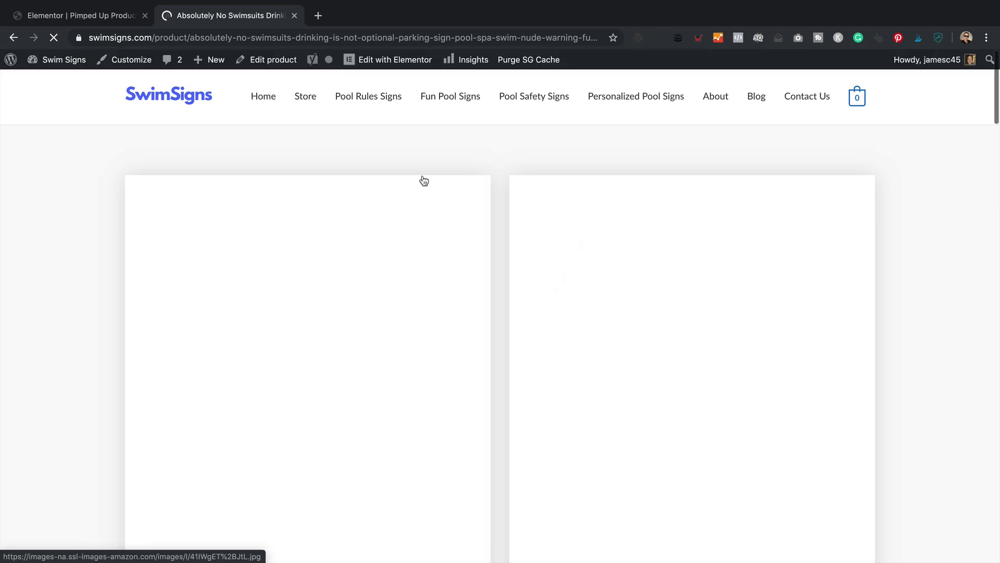
scroll(491, 342, "down", 3)
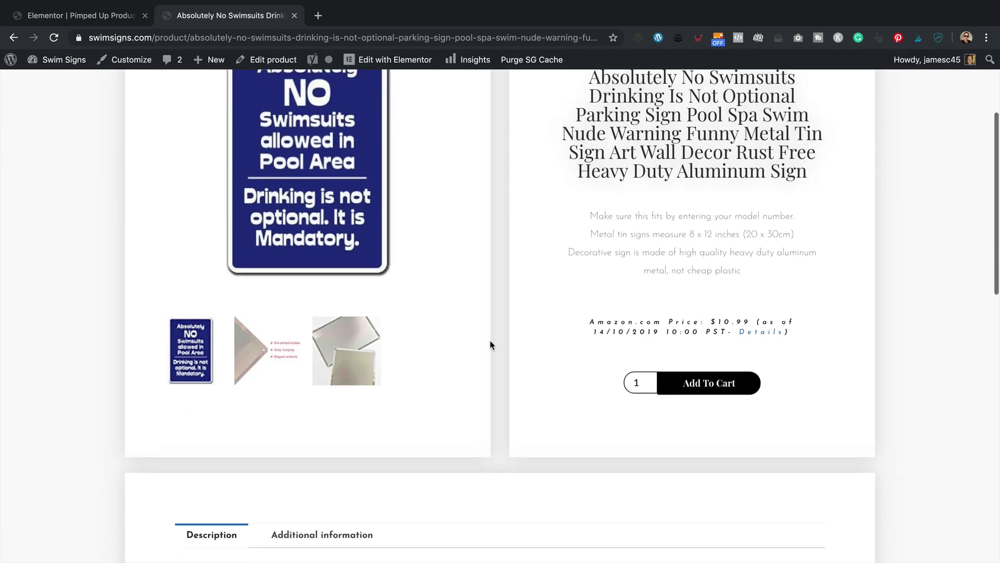
scroll(490, 345, "up", 2)
scroll(490, 345, "up", 1)
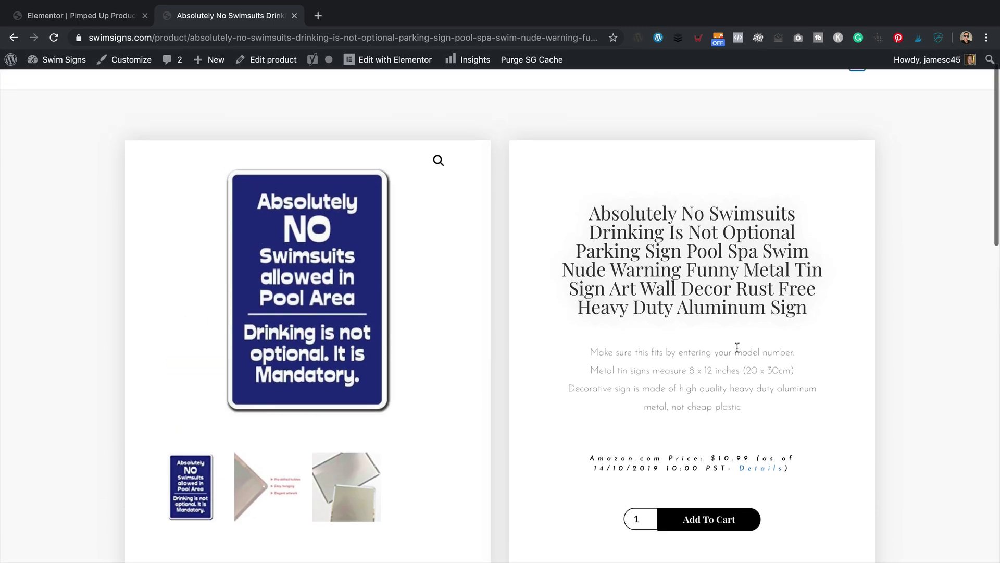
scroll(582, 298, "down", 5)
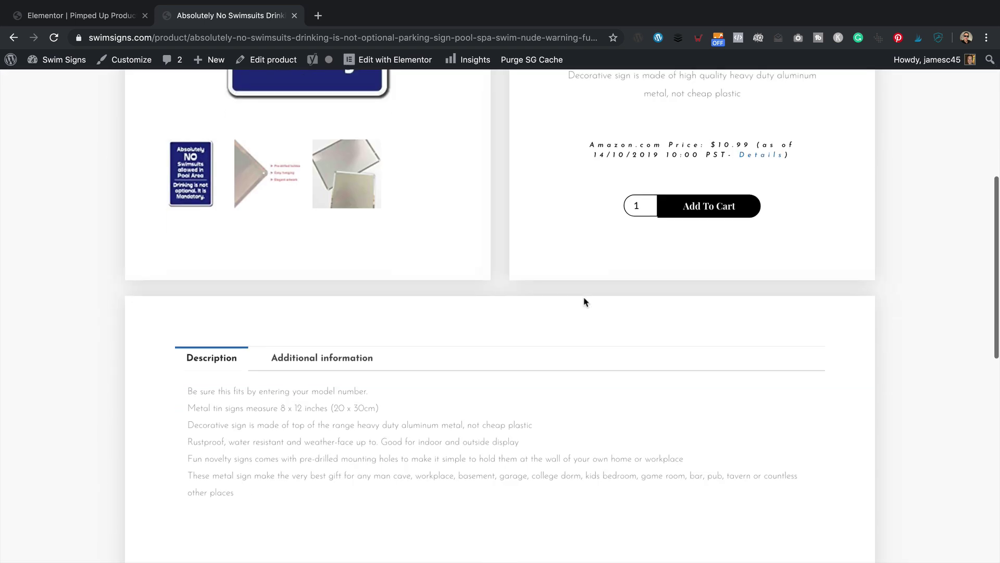
scroll(585, 300, "up", 4)
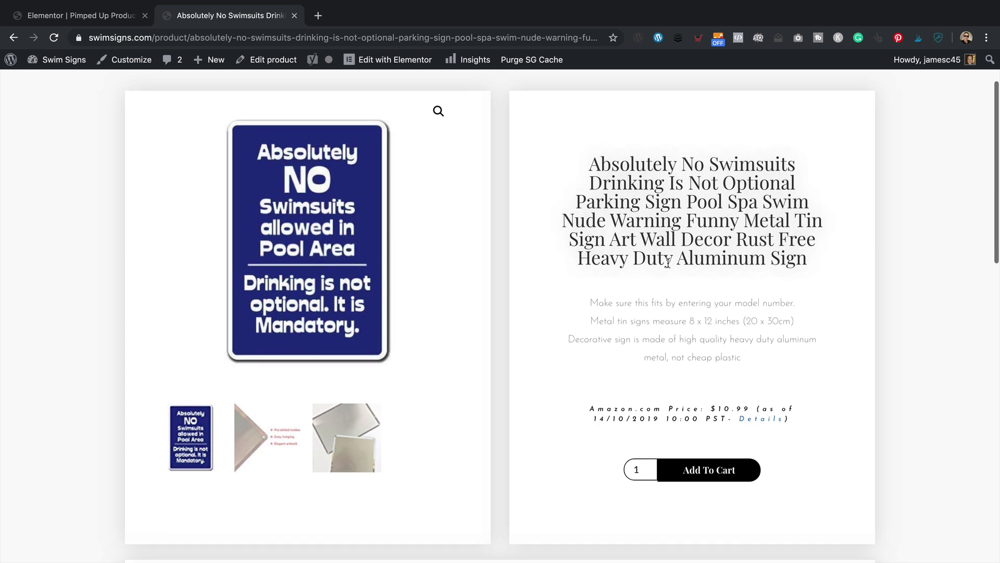
scroll(667, 262, "up", 2)
left_click(781, 318)
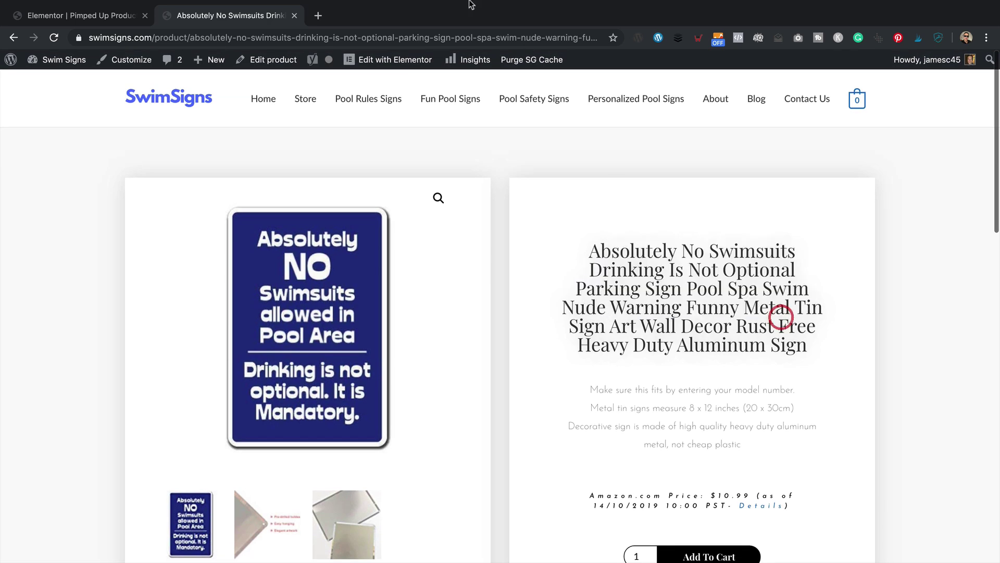
scroll(550, 254, "down", 1)
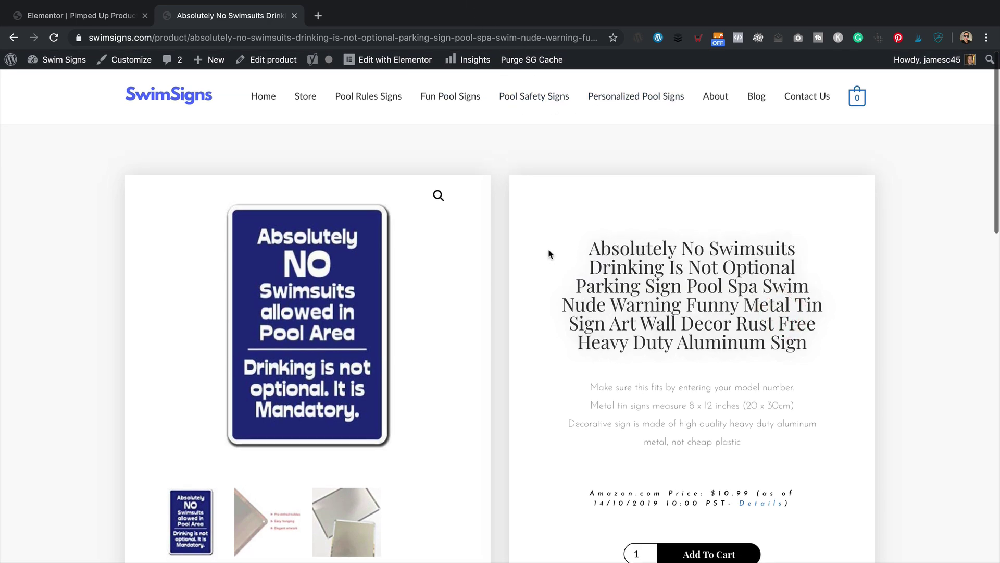
left_click(90, 16)
scroll(417, 263, "up", 2)
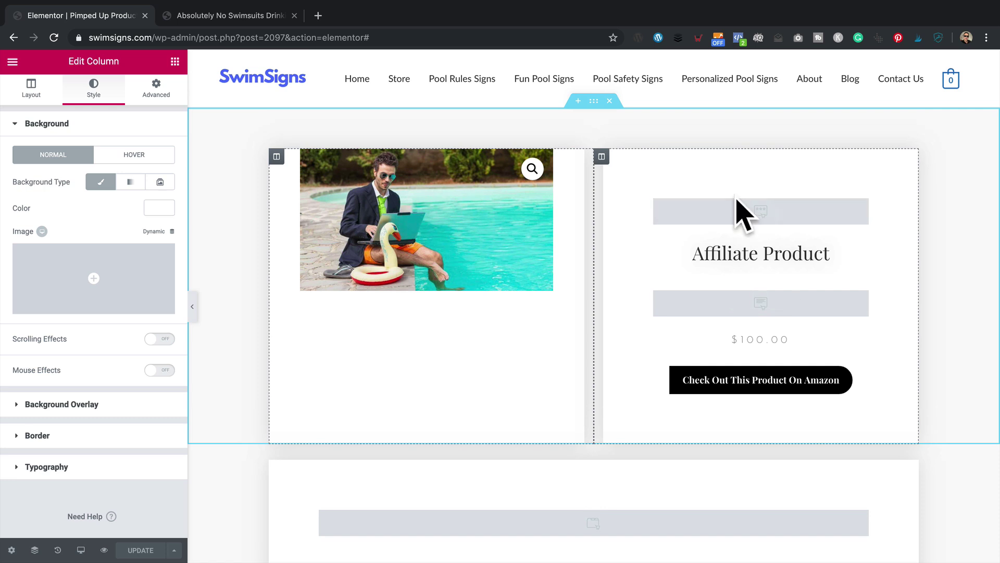
Step: Delete the Product Rating widget above the 'Affiliate Product' title
left_click(750, 210)
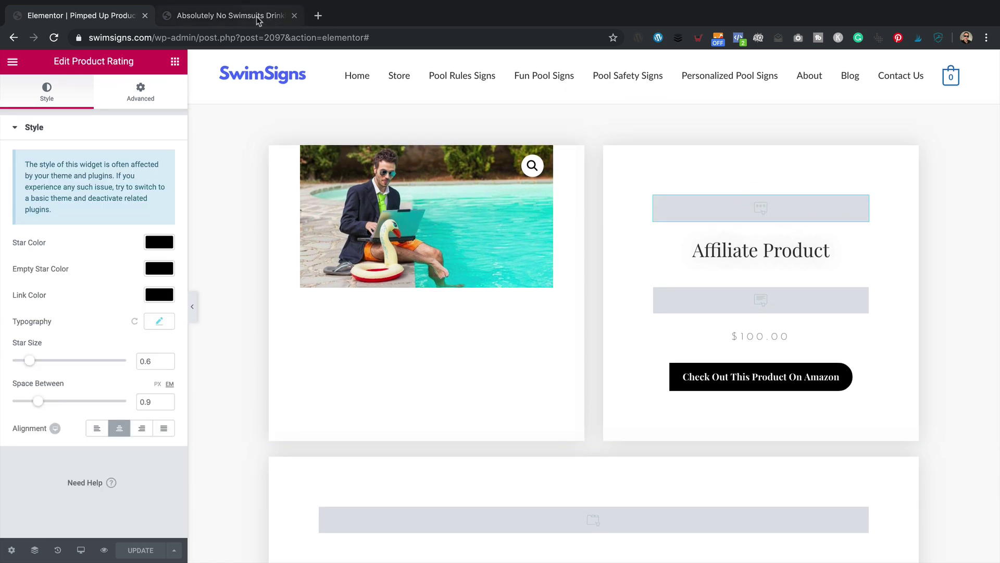
left_click(242, 16)
left_click(51, 11)
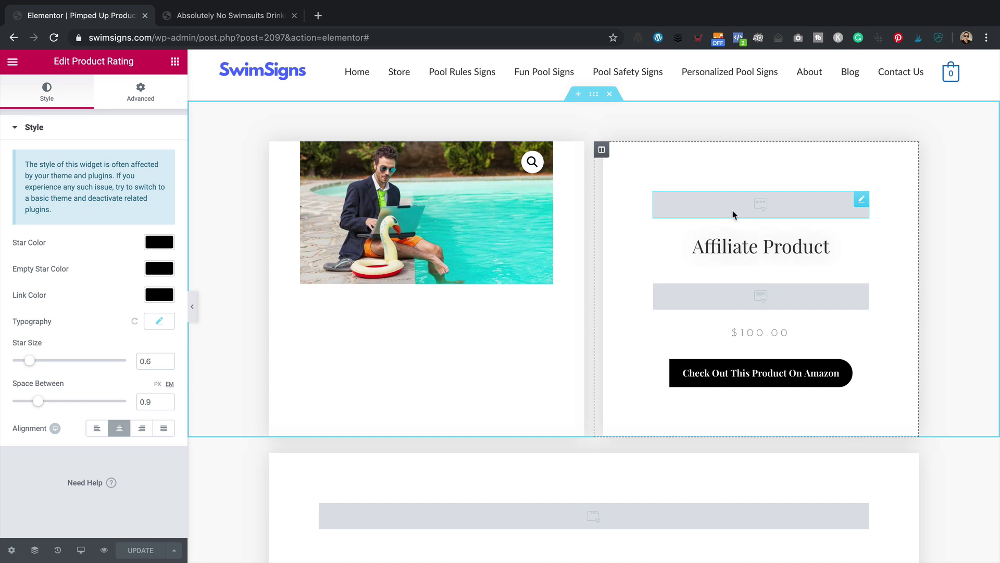
right_click(860, 203)
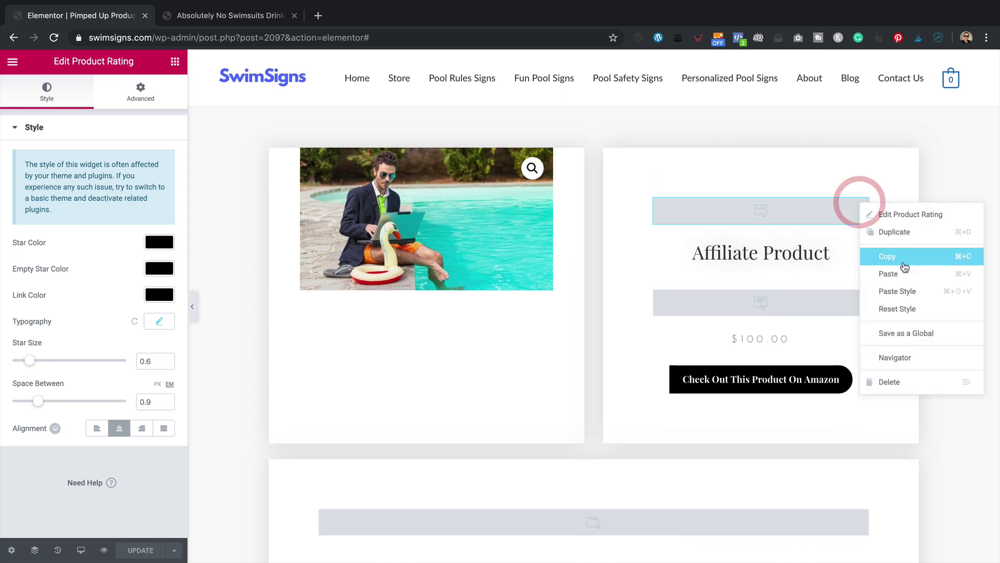
left_click(904, 381)
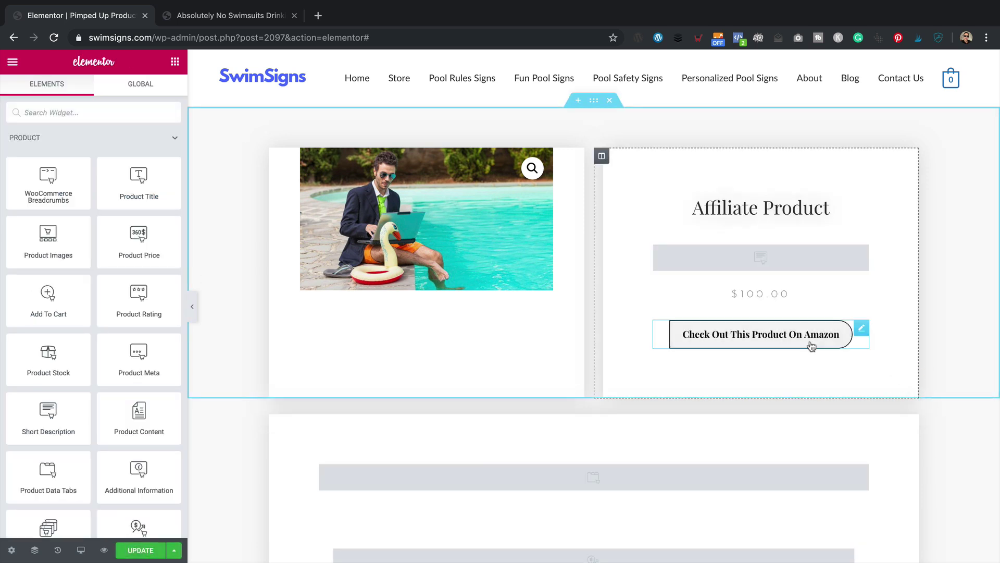
Step: Change the Product Title's typography family from Playfair Display to Default and update the template
left_click(765, 208)
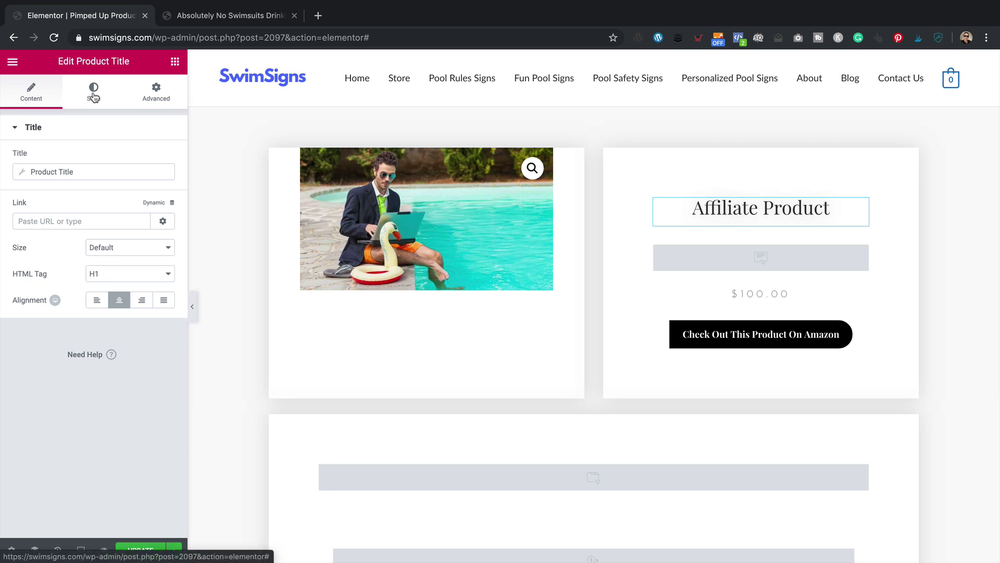
left_click(93, 97)
right_click(856, 205)
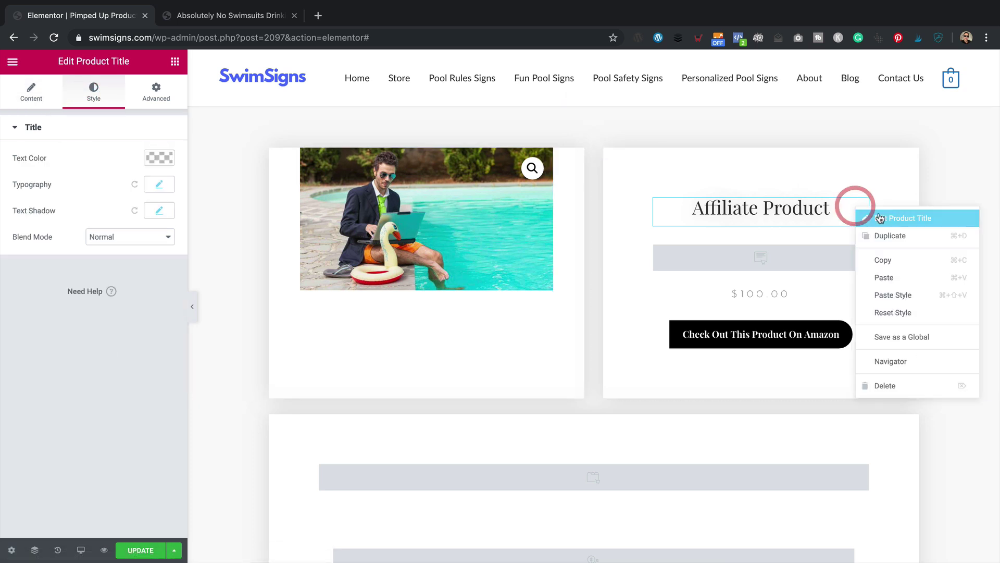
left_click(880, 218)
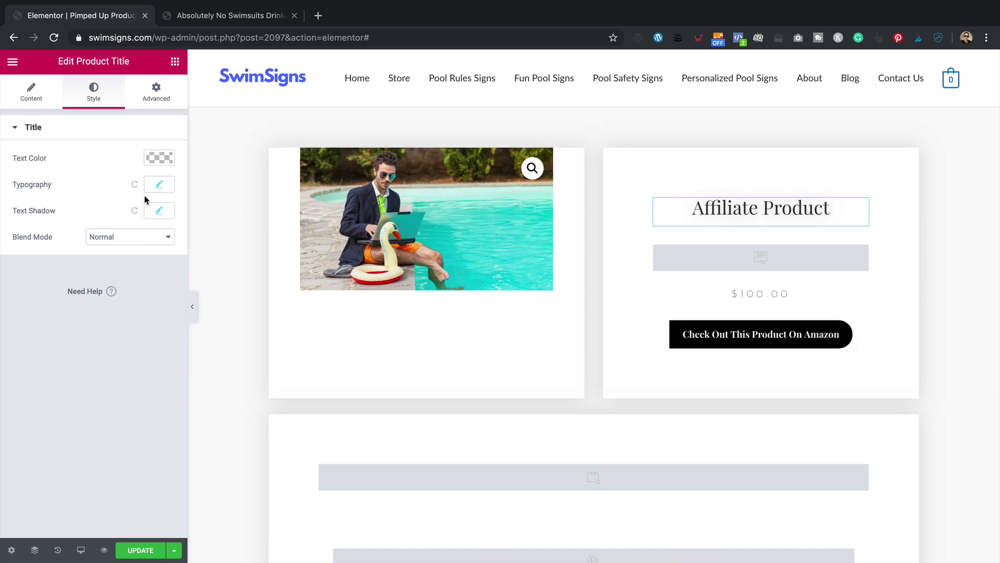
left_click(159, 185)
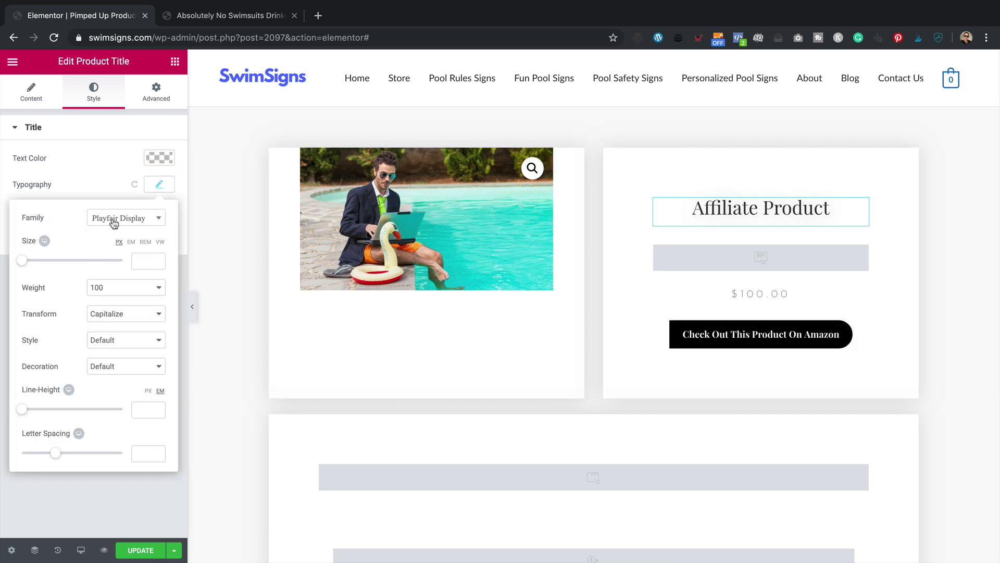
left_click(136, 223)
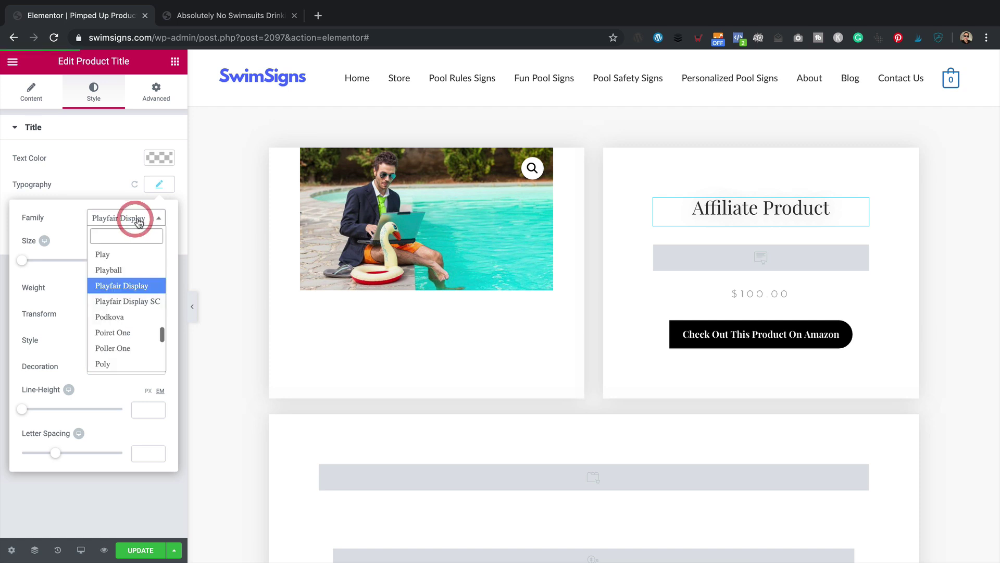
scroll(117, 301, "up", 20)
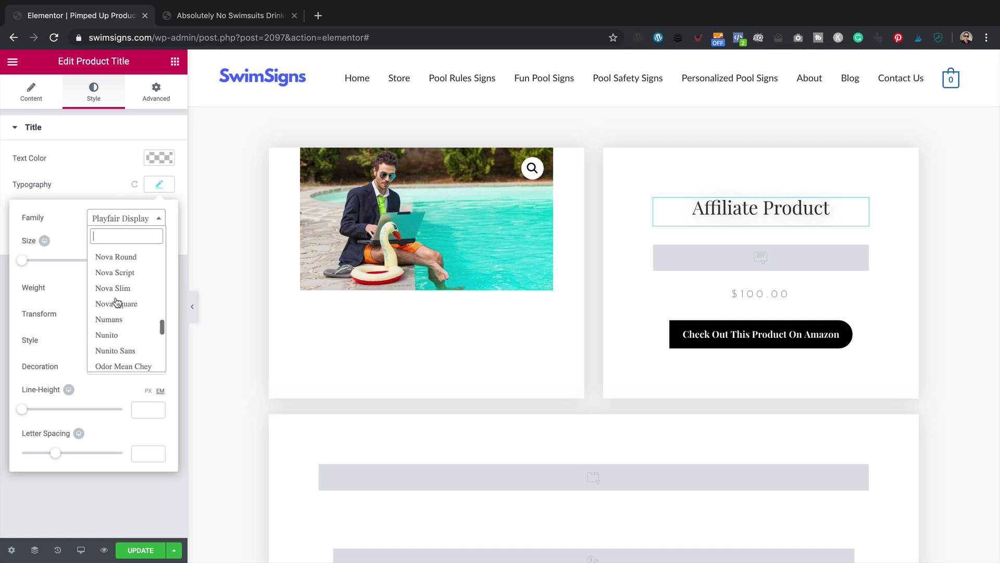
scroll(134, 290, "up", 20)
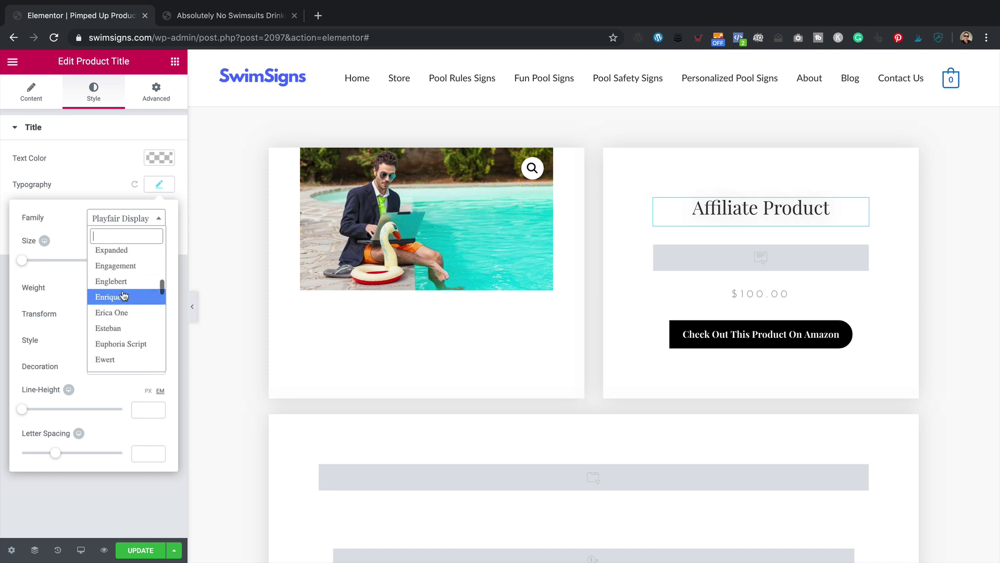
left_click(129, 255)
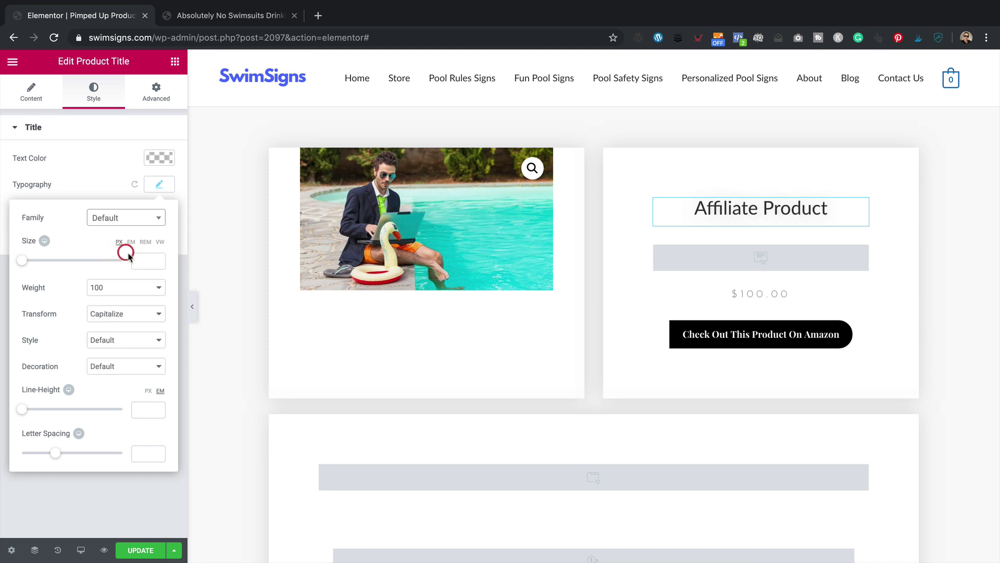
left_click(140, 551)
Step: Reload the live product page to check the new title font
left_click(216, 20)
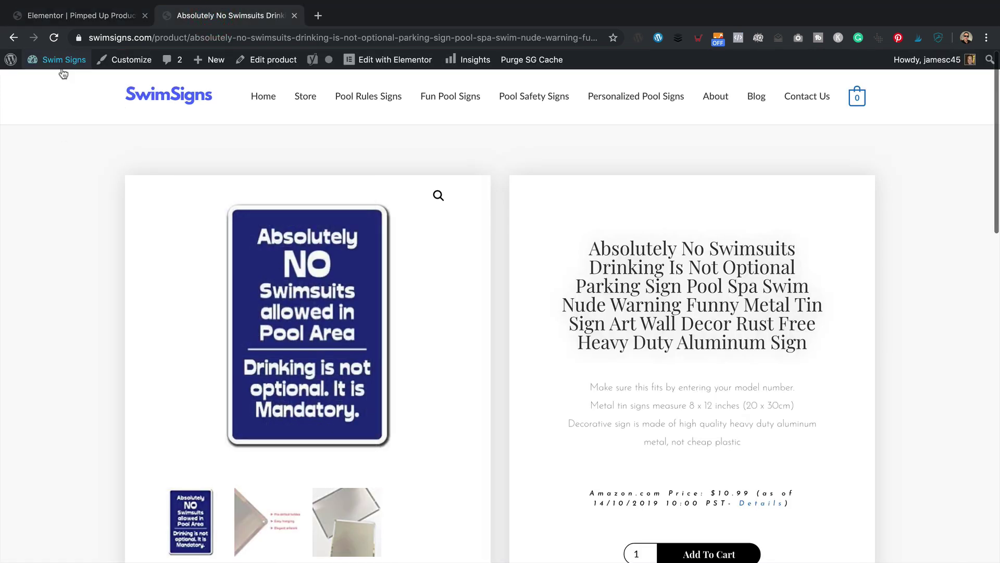
left_click(54, 38)
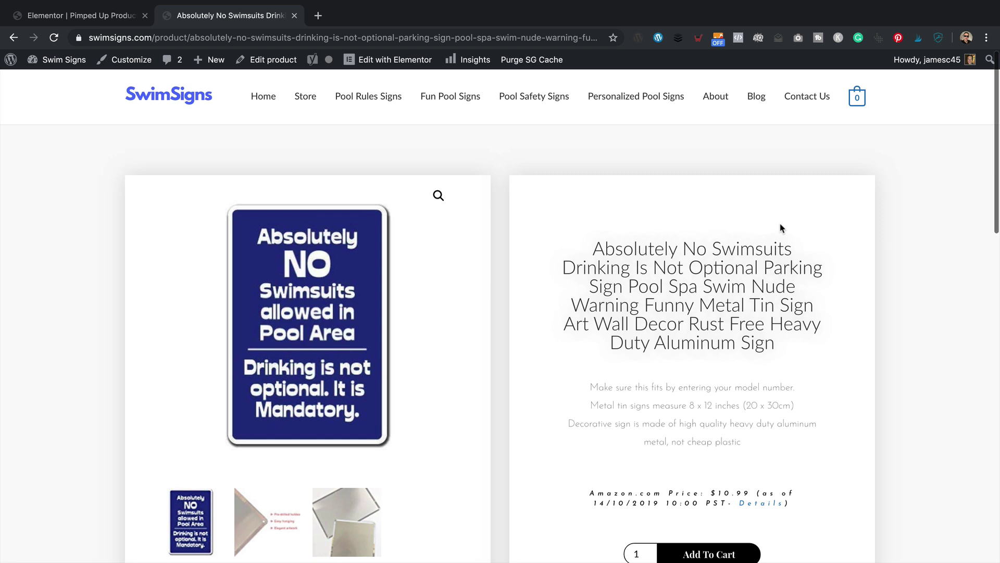
left_click(96, 14)
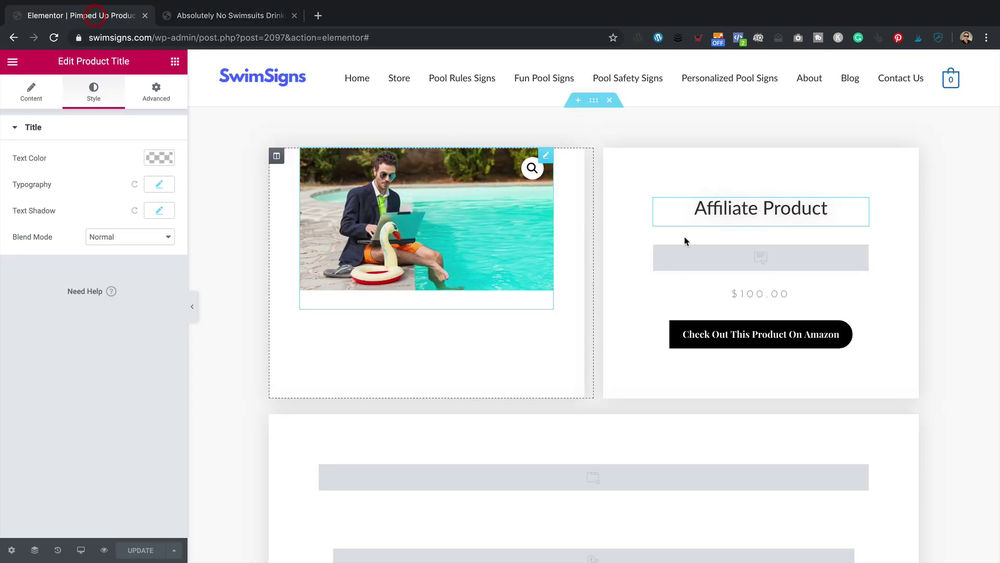
Step: Unlink the details column's padding, set Top to 40 instead of 80, and update
left_click(739, 184)
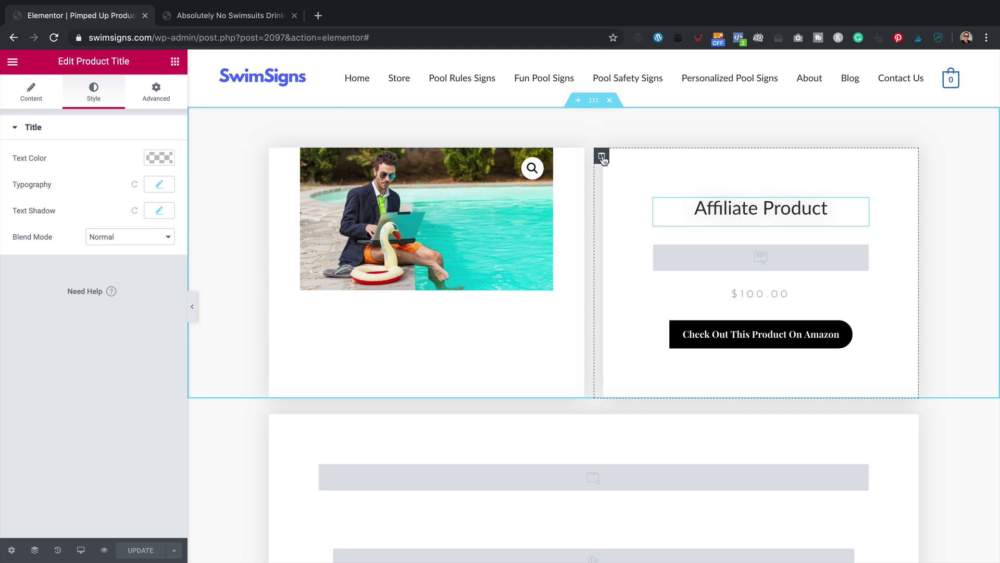
left_click(211, 16)
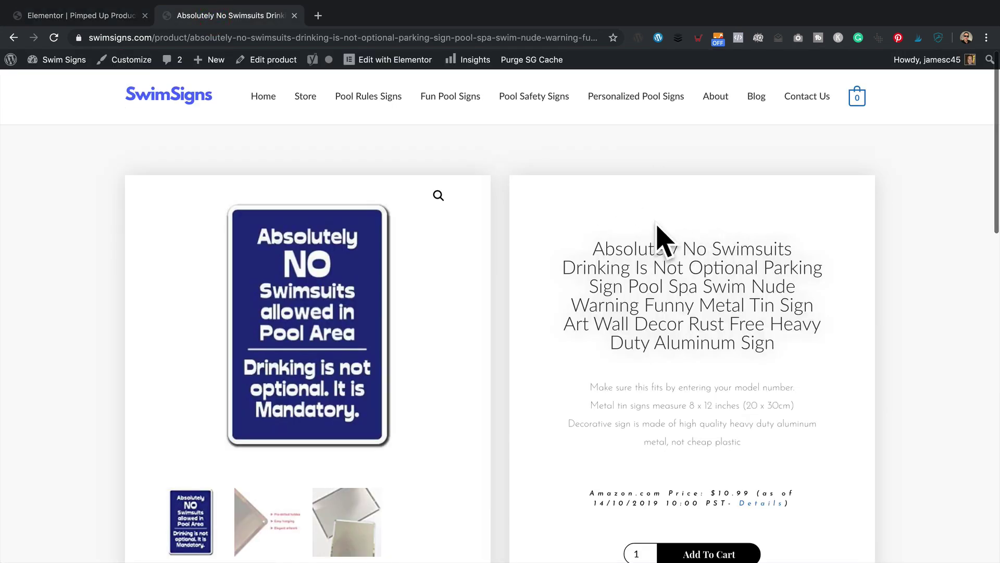
left_click(80, 15)
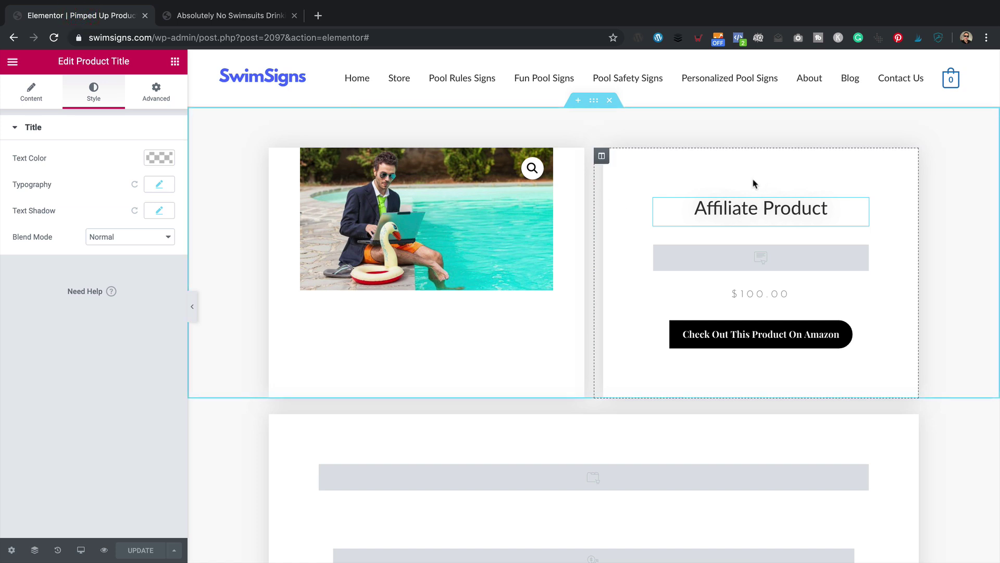
right_click(602, 156)
left_click(627, 164)
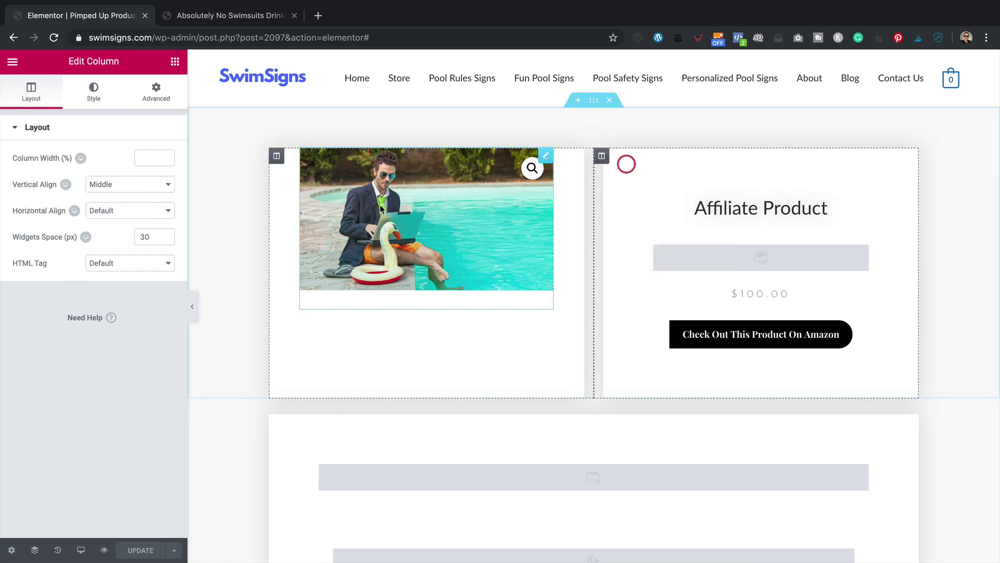
left_click(163, 99)
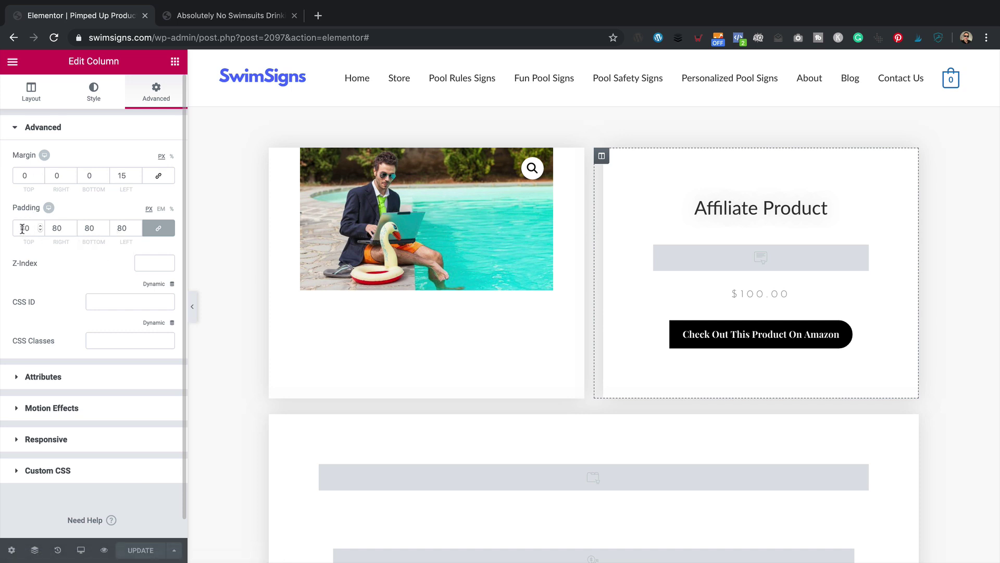
left_click(160, 229)
left_click_drag(21, 228, 26, 228)
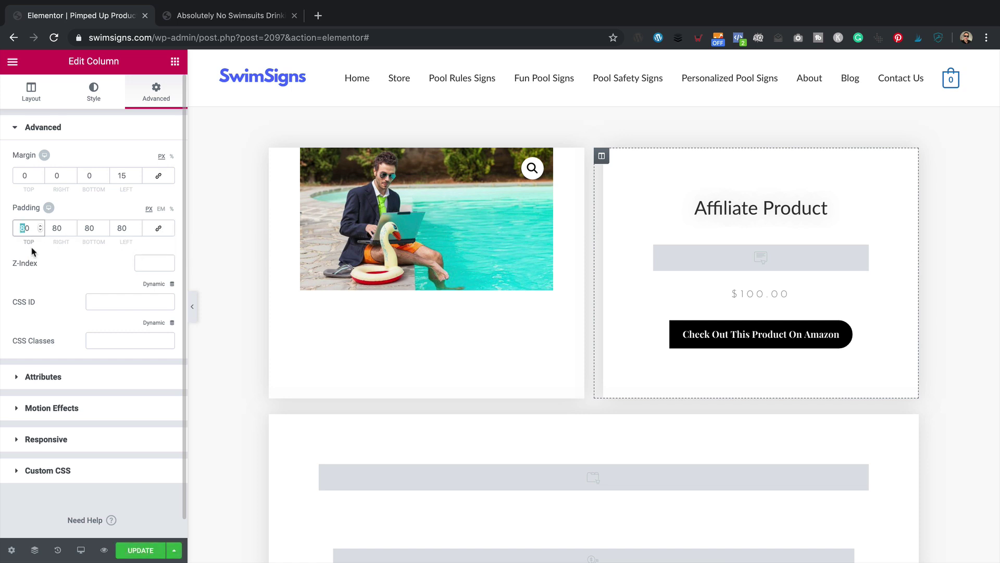
type("4")
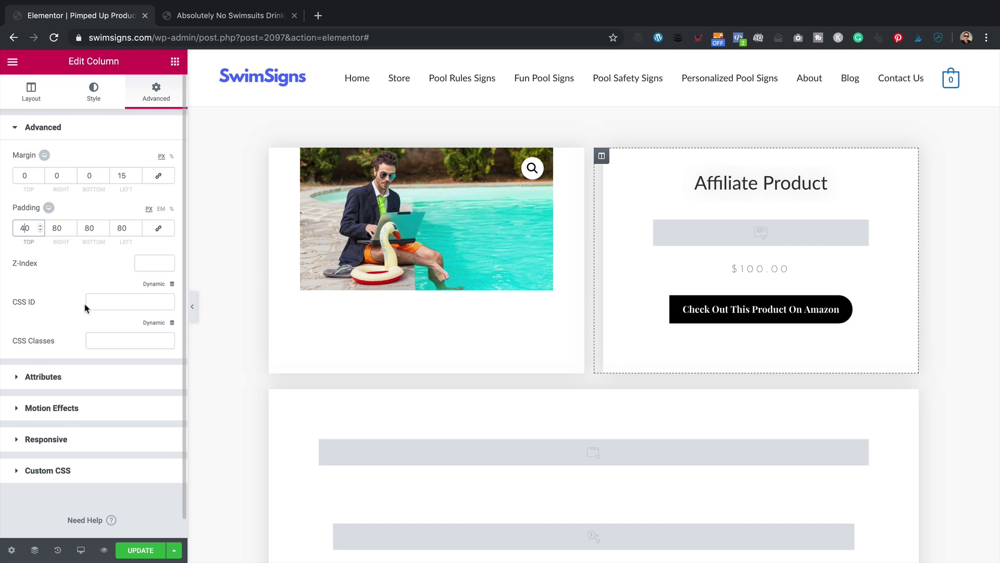
left_click(141, 550)
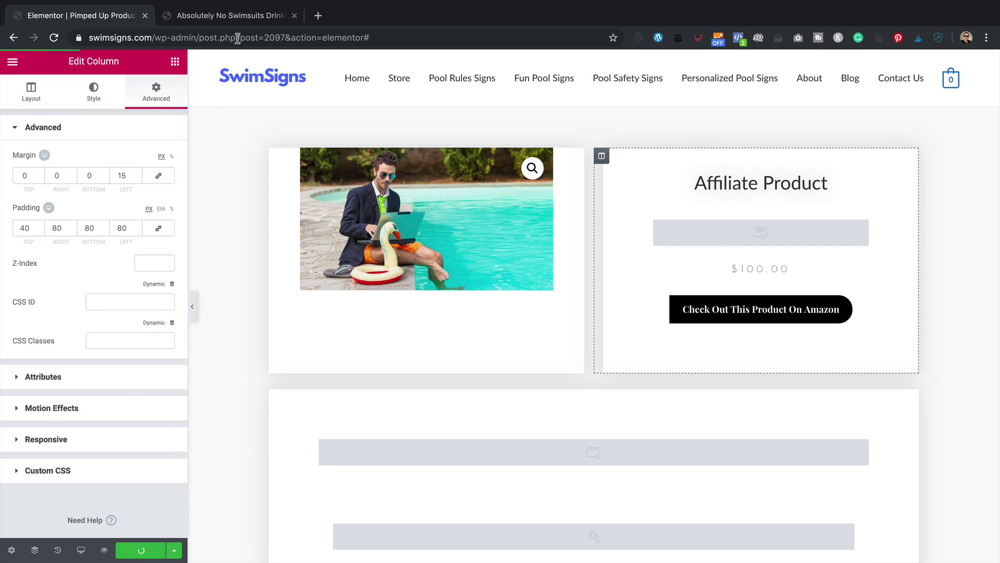
Step: Reload the live product page to see the title sitting higher
left_click(245, 16)
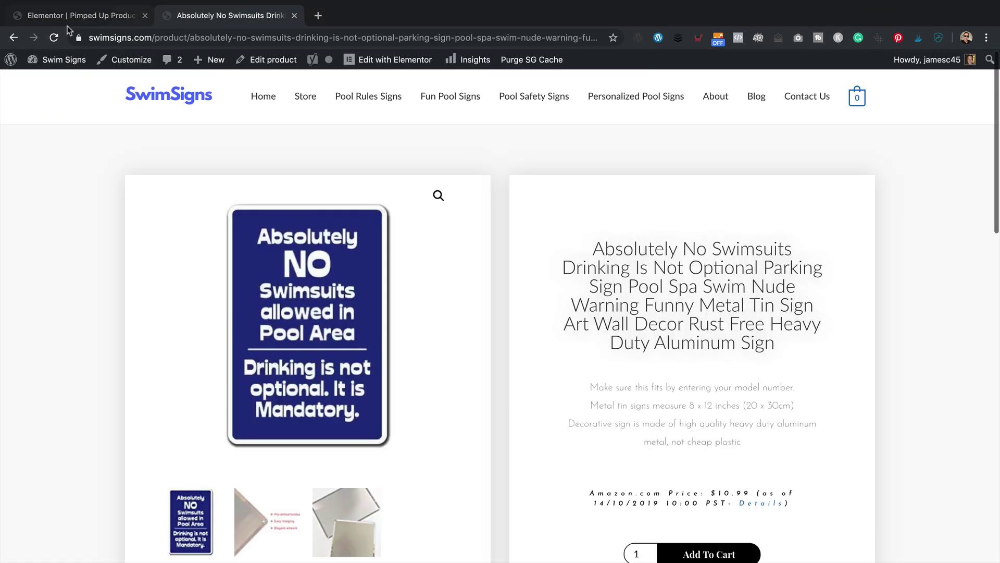
left_click(54, 38)
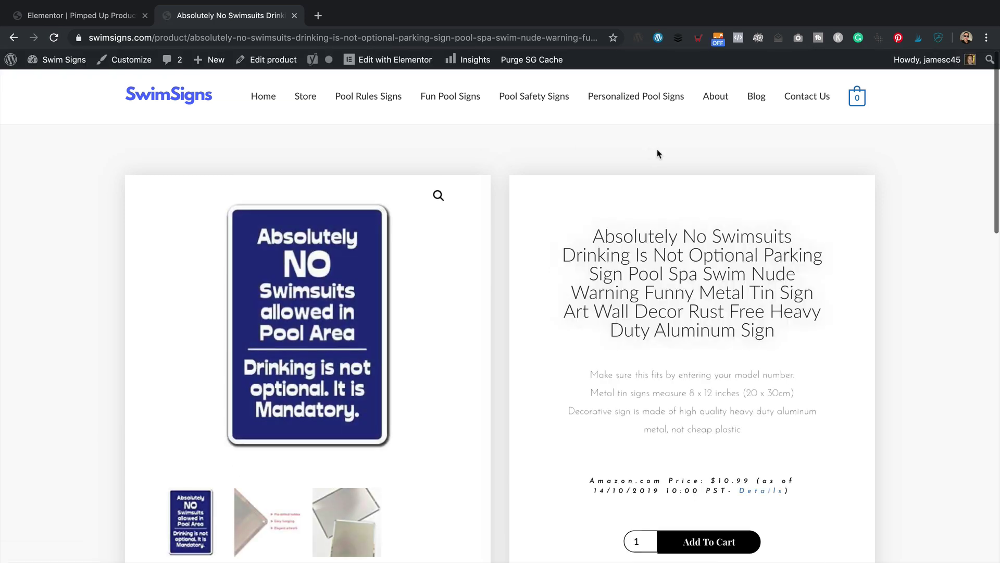
scroll(656, 160, "down", 3)
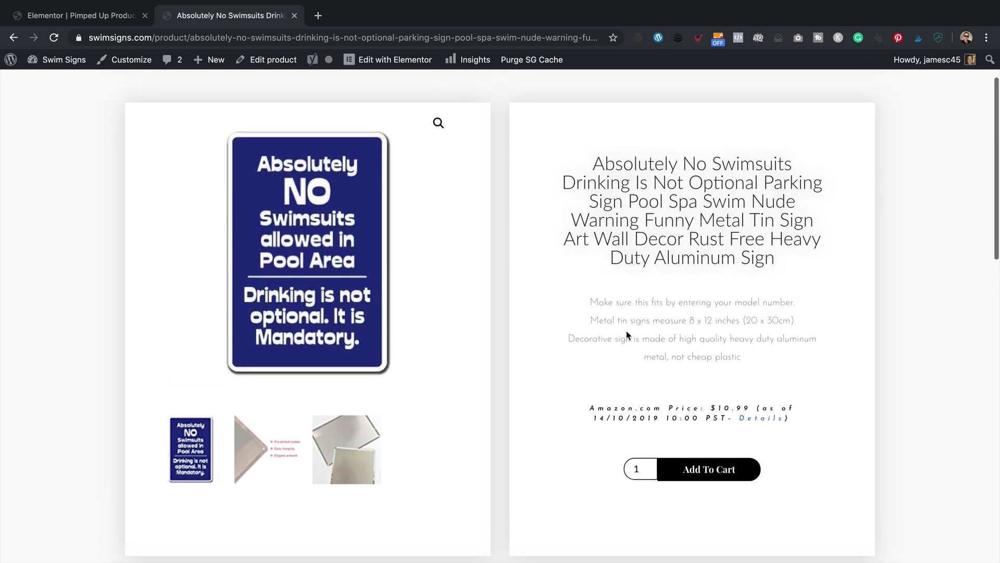
Step: Reset the product short description's typography family to Default
left_click(71, 15)
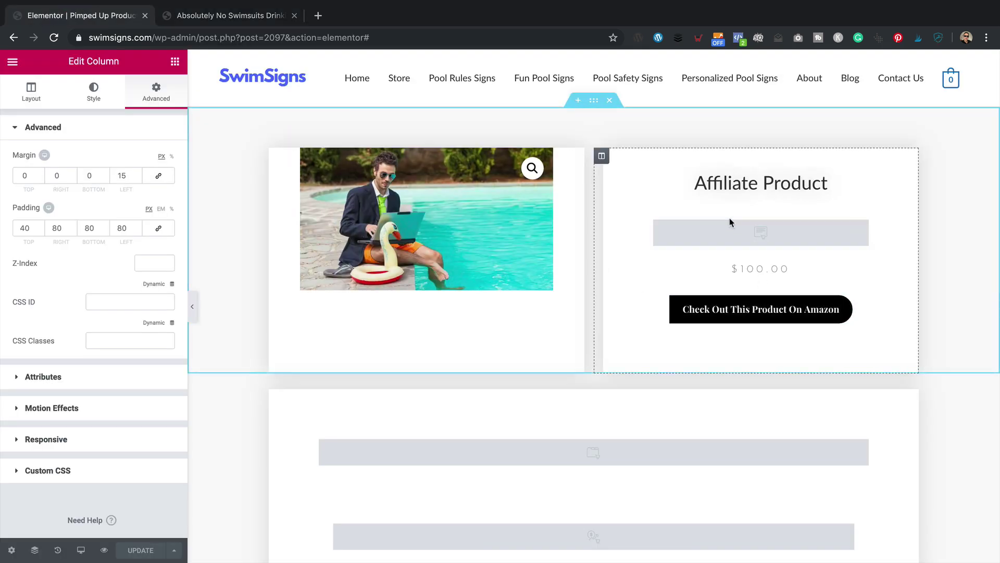
left_click(719, 233)
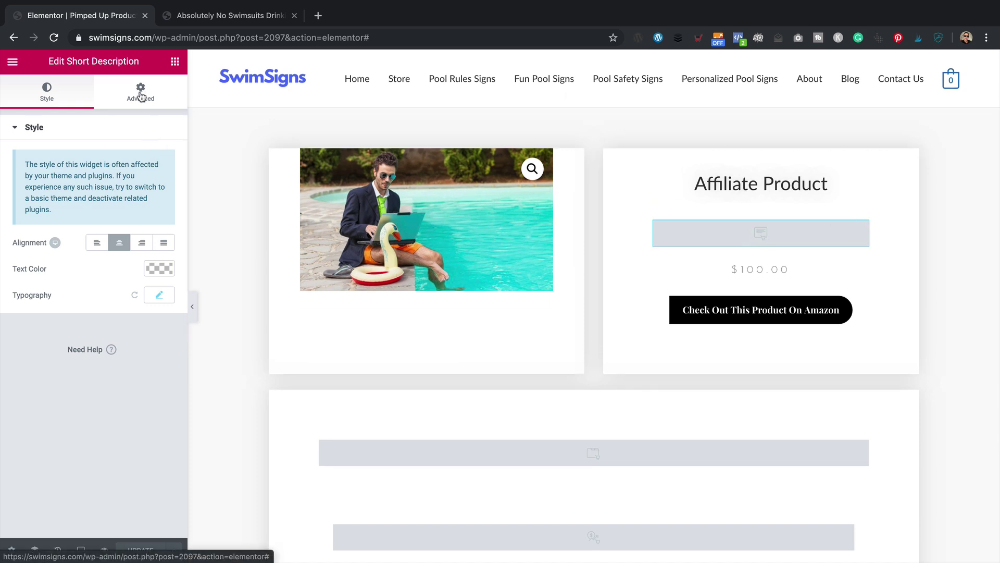
left_click(158, 302)
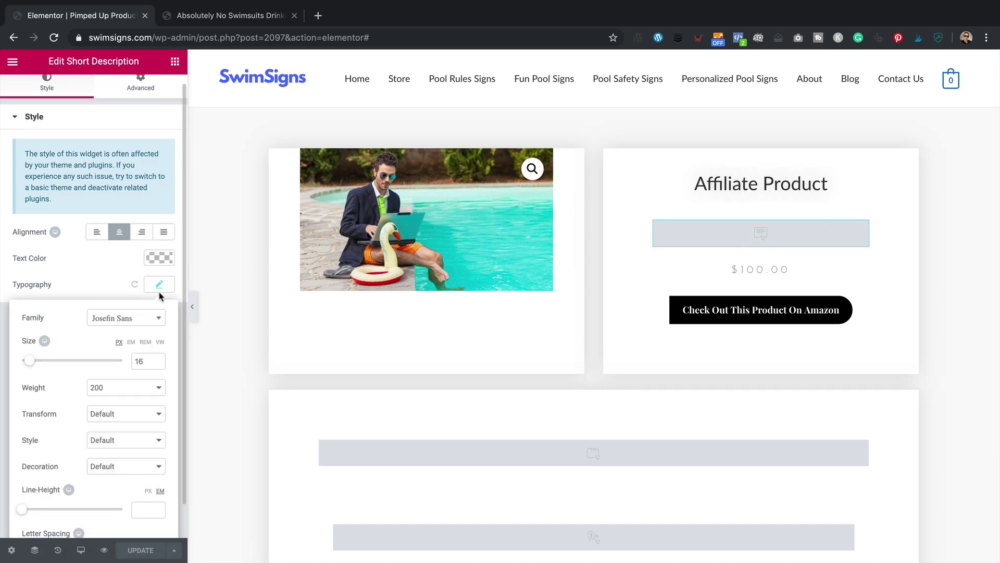
left_click(138, 321)
scroll(111, 372, "up", 20)
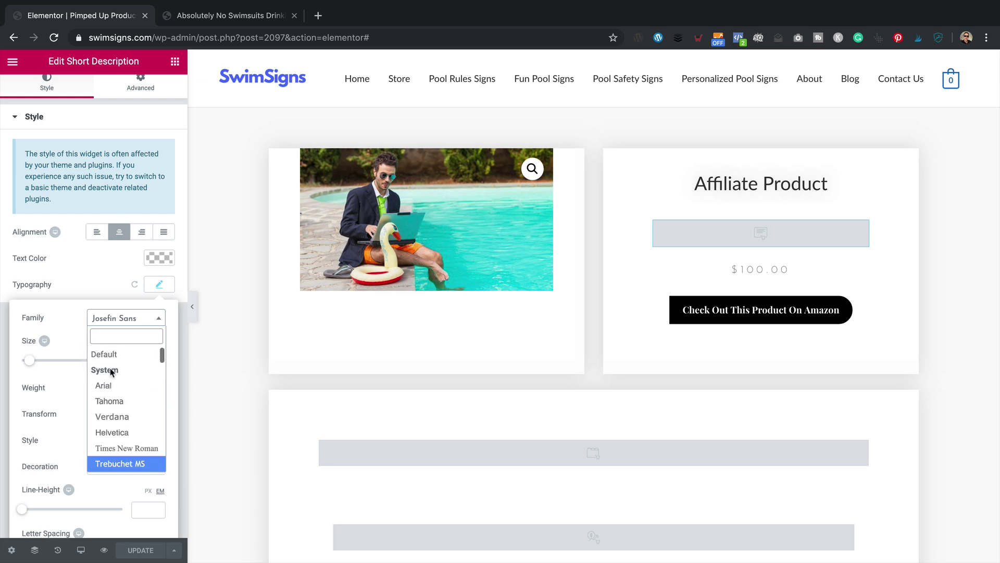
left_click(125, 354)
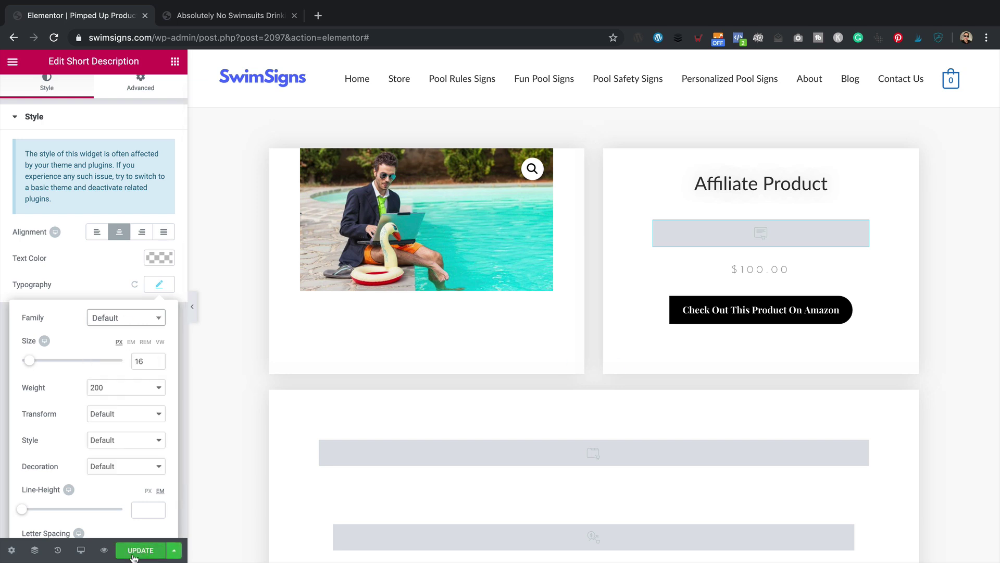
left_click(393, 357)
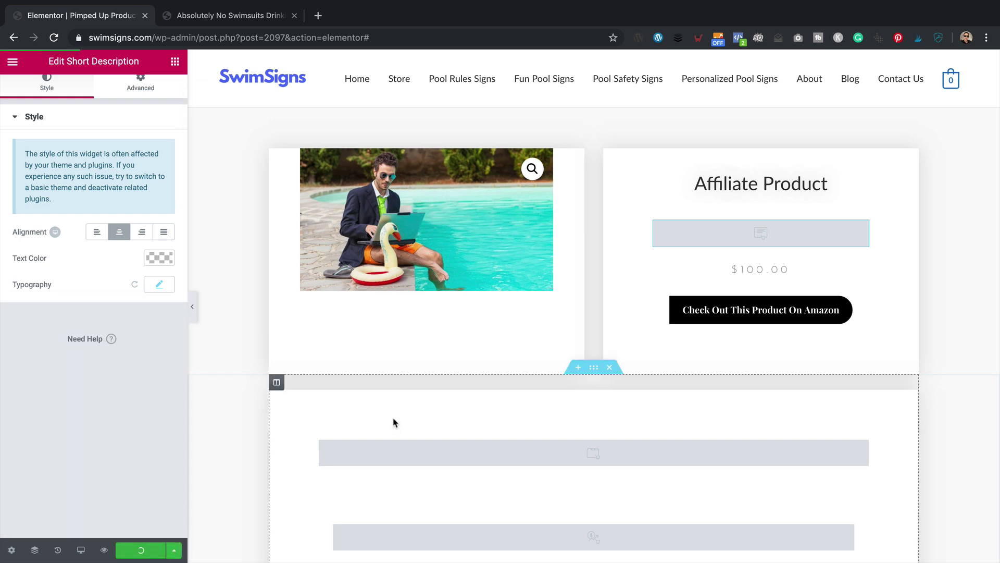
Step: Change the Product Price font from Josefin Sans to Default, update, and view the live page
left_click(781, 271)
left_click(161, 296)
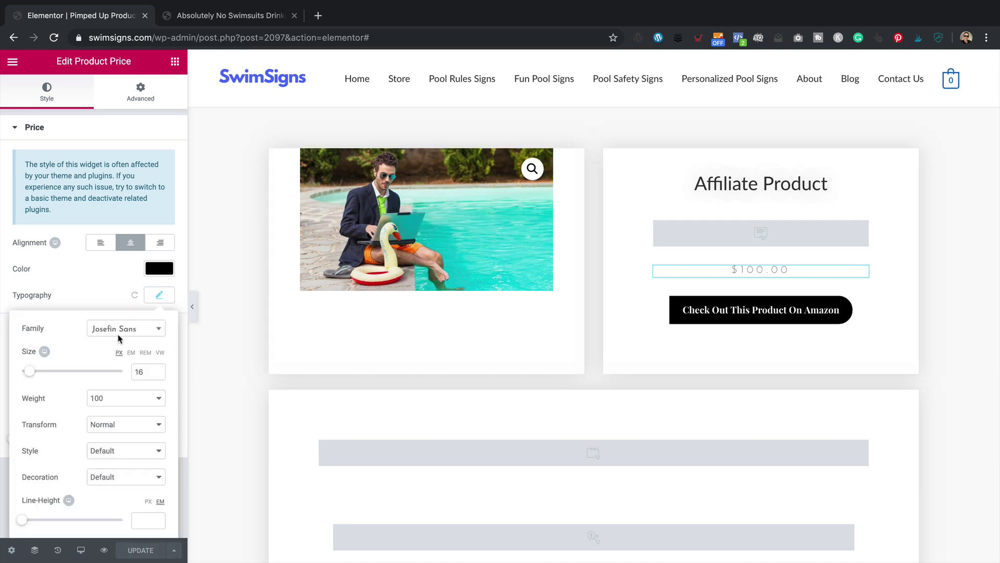
left_click(123, 327)
scroll(114, 384, "down", 10)
scroll(114, 384, "up", 15)
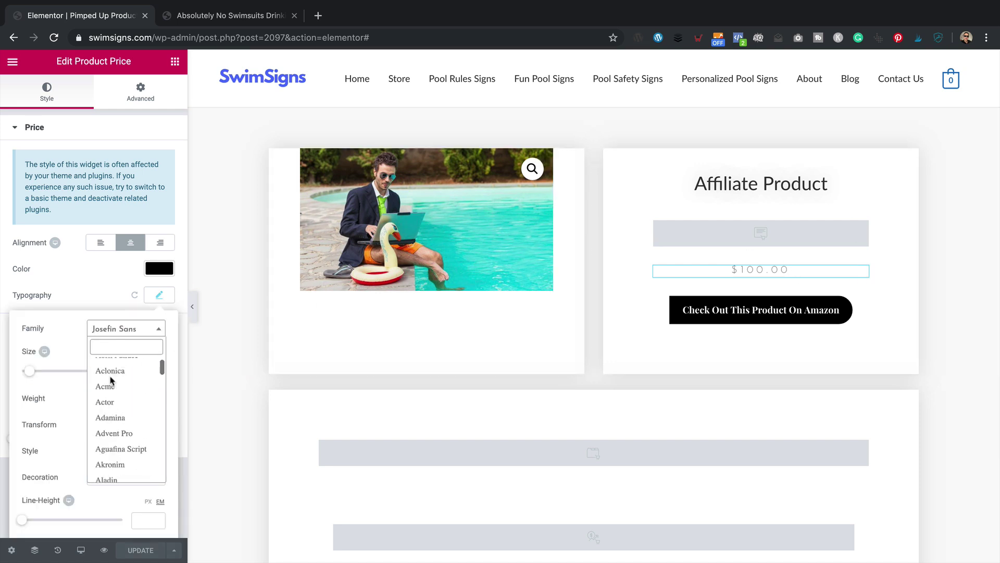
left_click(125, 359)
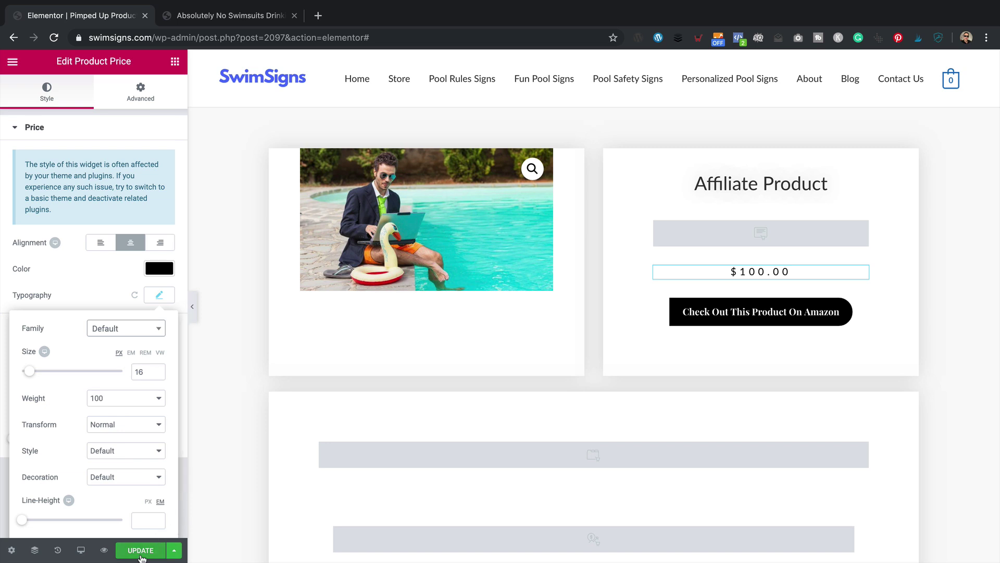
left_click(141, 550)
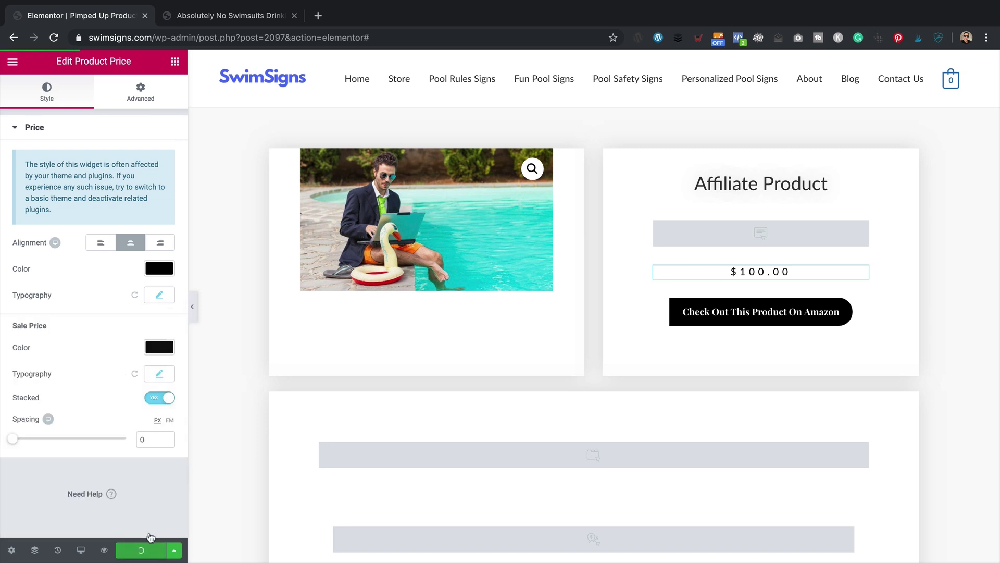
left_click(224, 16)
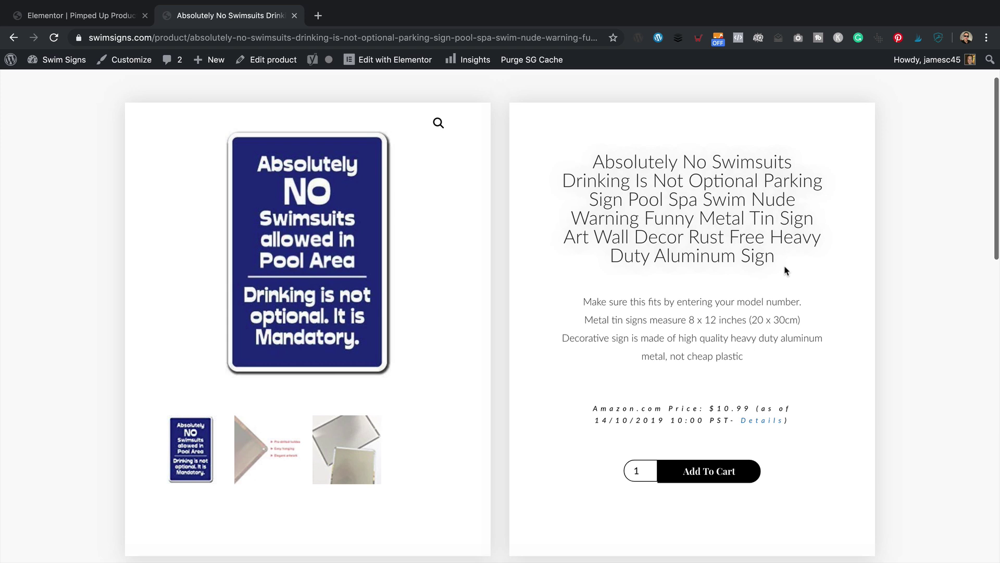
scroll(624, 338, "up", 1)
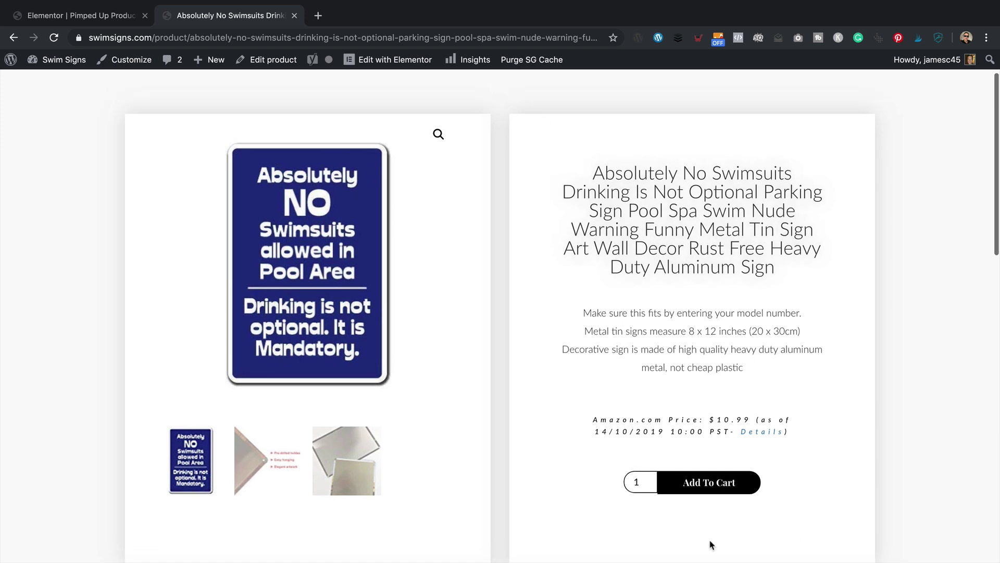
Step: Set the Amazon Add To Cart button's font family to Default, update, and view the live page
left_click(57, 15)
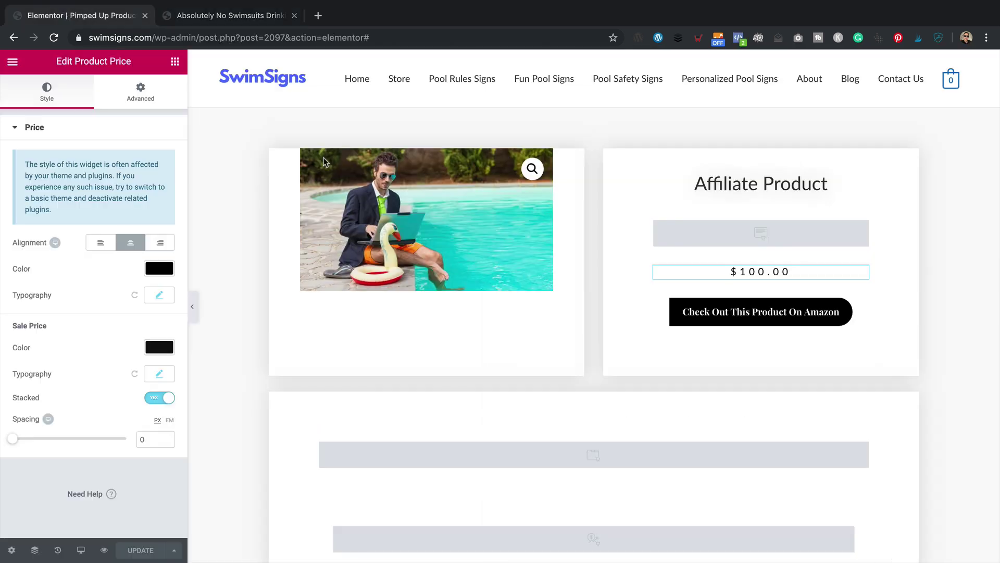
left_click(729, 312)
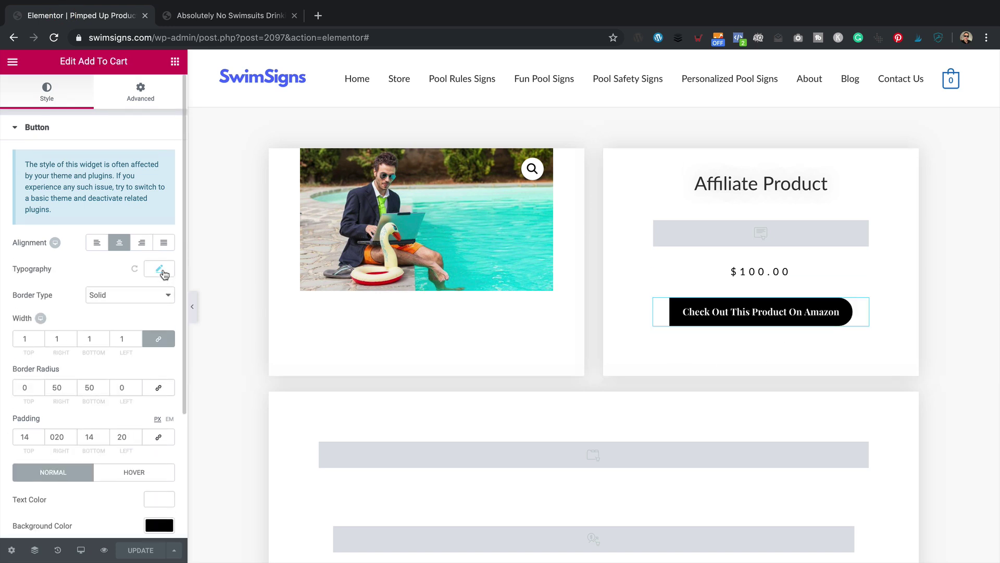
left_click(159, 268)
left_click(152, 306)
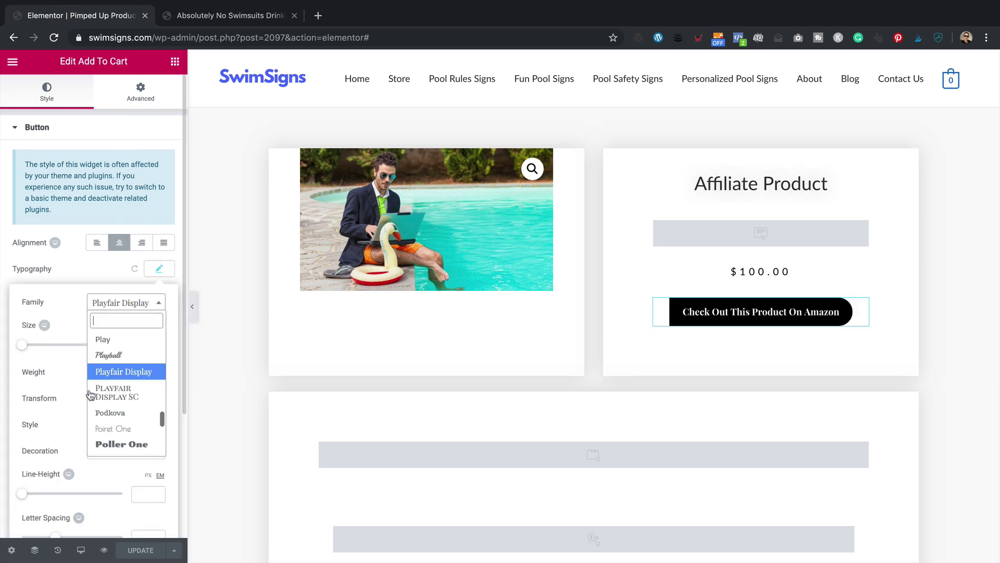
scroll(110, 388, "up", 10)
scroll(110, 388, "up", 20)
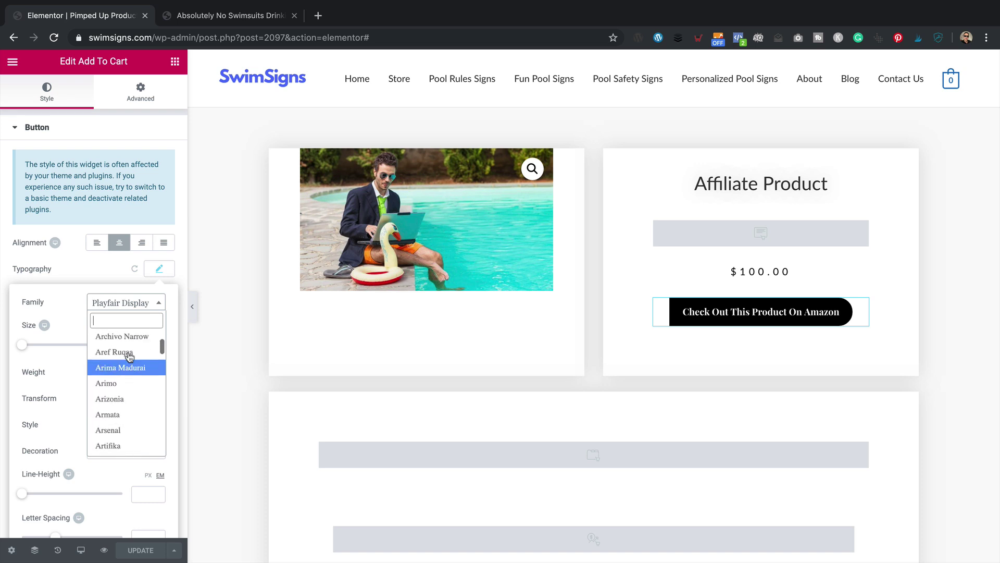
scroll(131, 350, "up", 5)
left_click(134, 340)
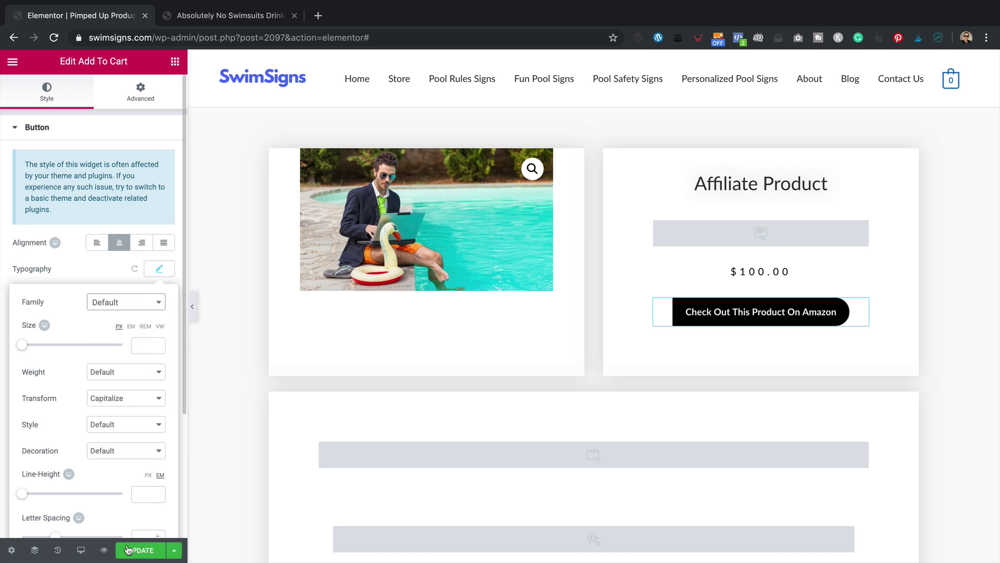
left_click(187, 459)
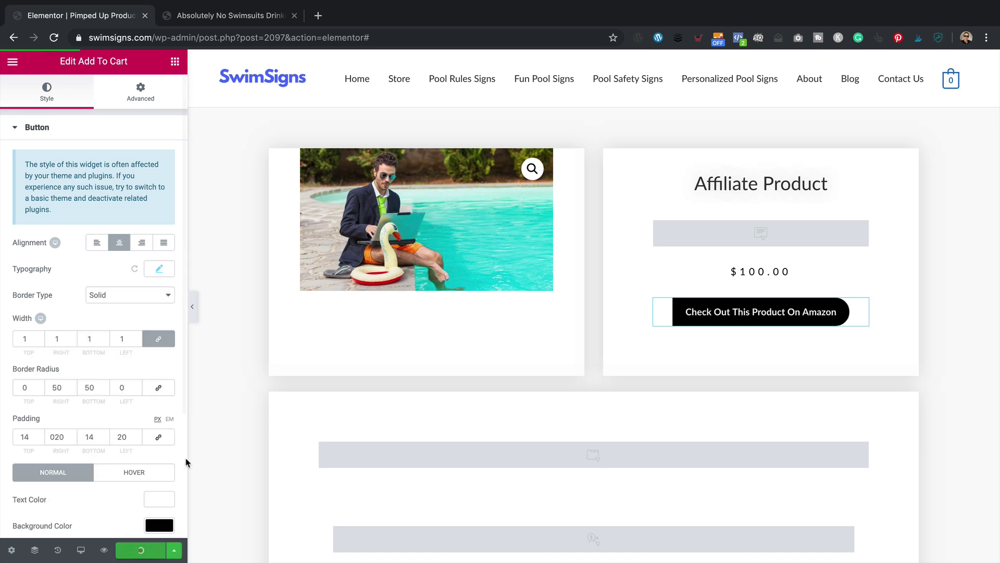
left_click(230, 15)
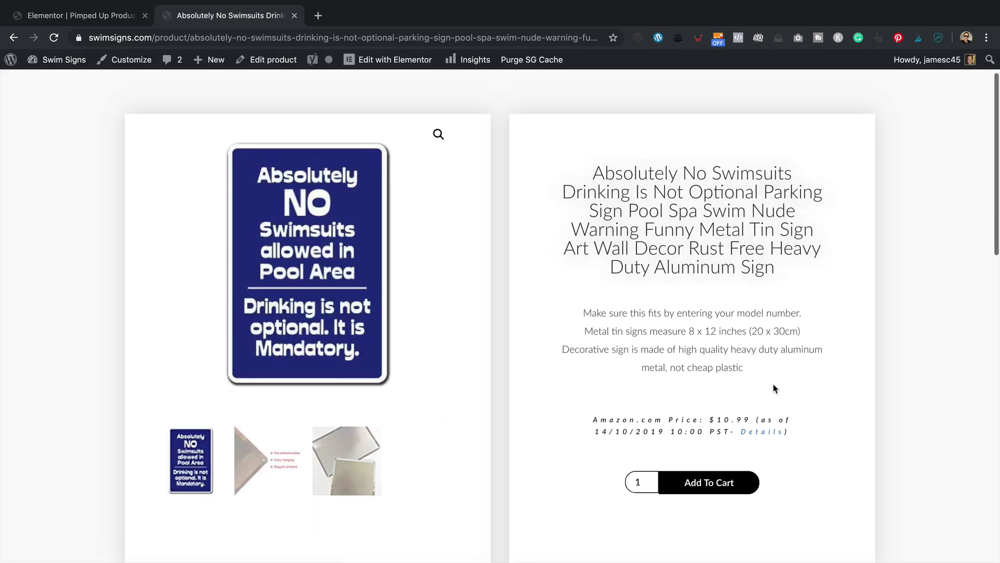
scroll(761, 363, "down", 1)
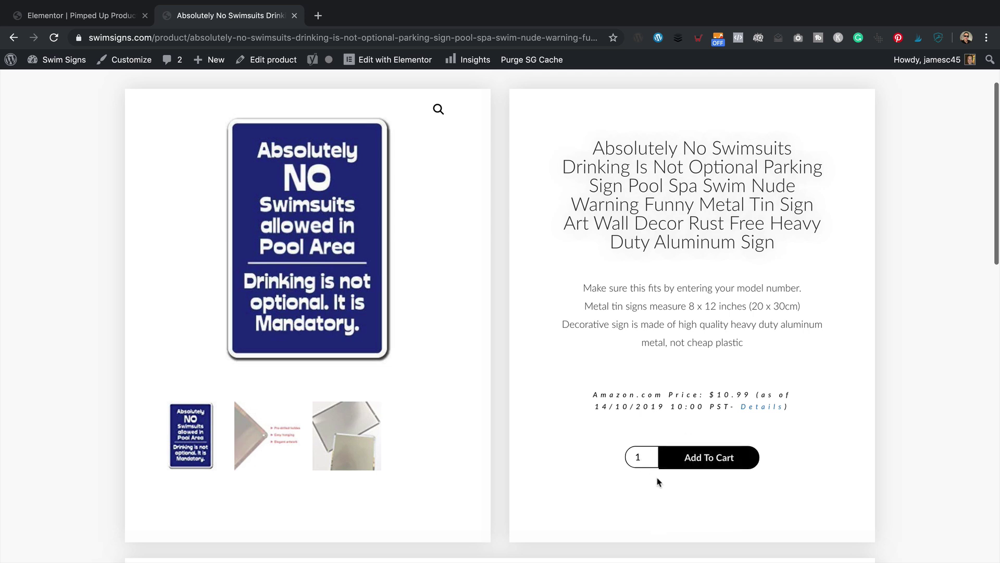
Step: Set the Amazon button's Border Type to None and update the template
left_click(71, 21)
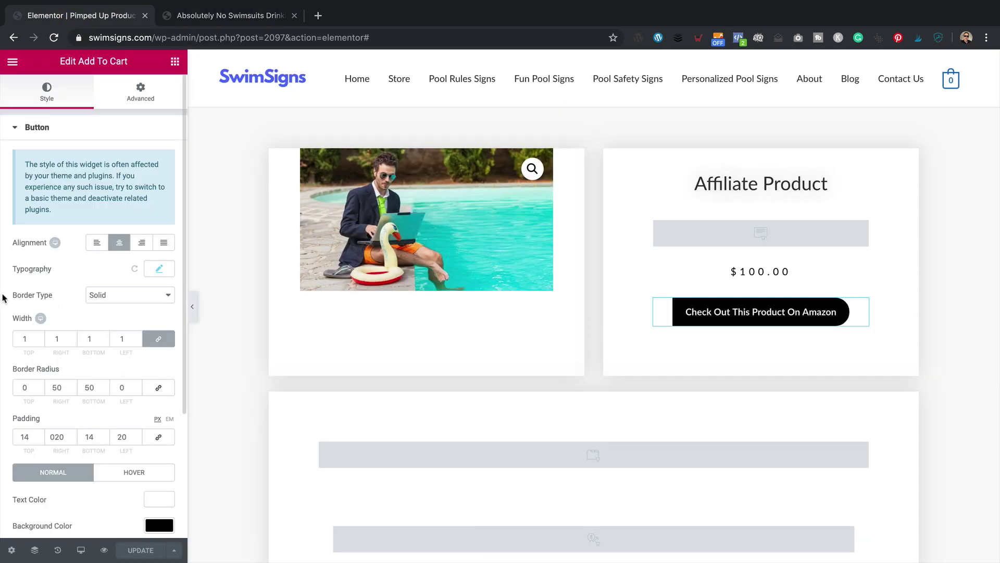
left_click(124, 295)
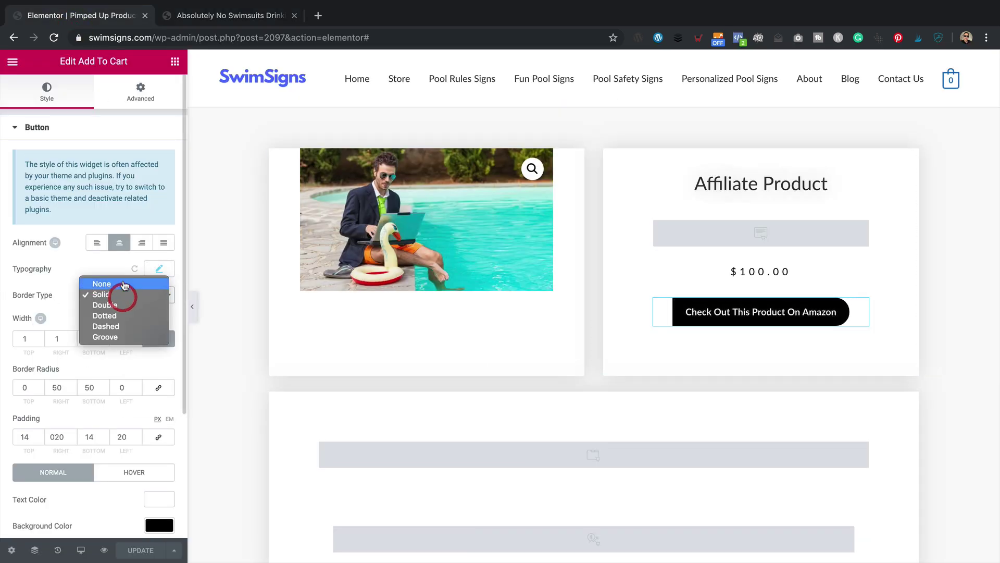
left_click(124, 286)
left_click(142, 554)
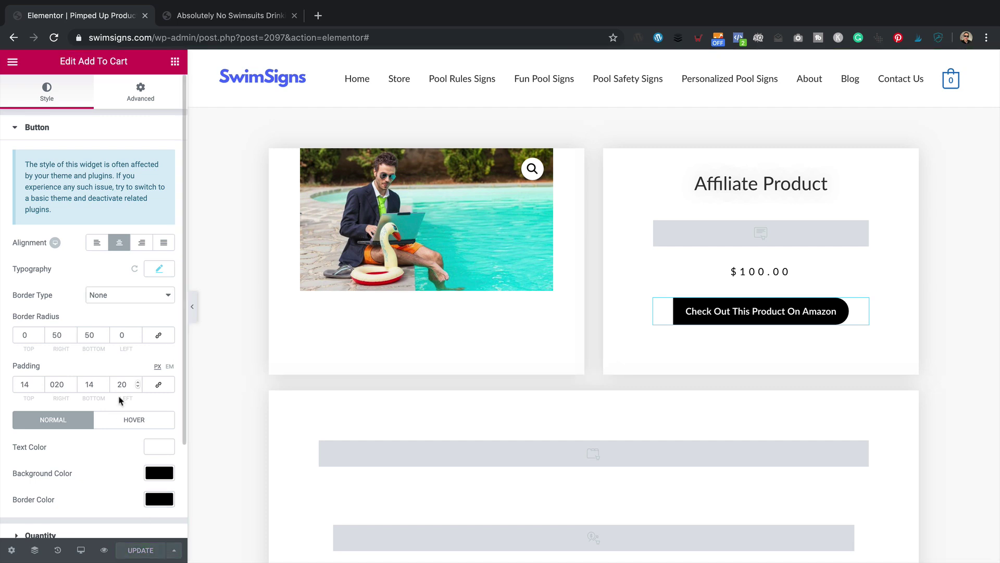
Step: Reload the live page and check the Additional information and Description tabs
left_click(235, 16)
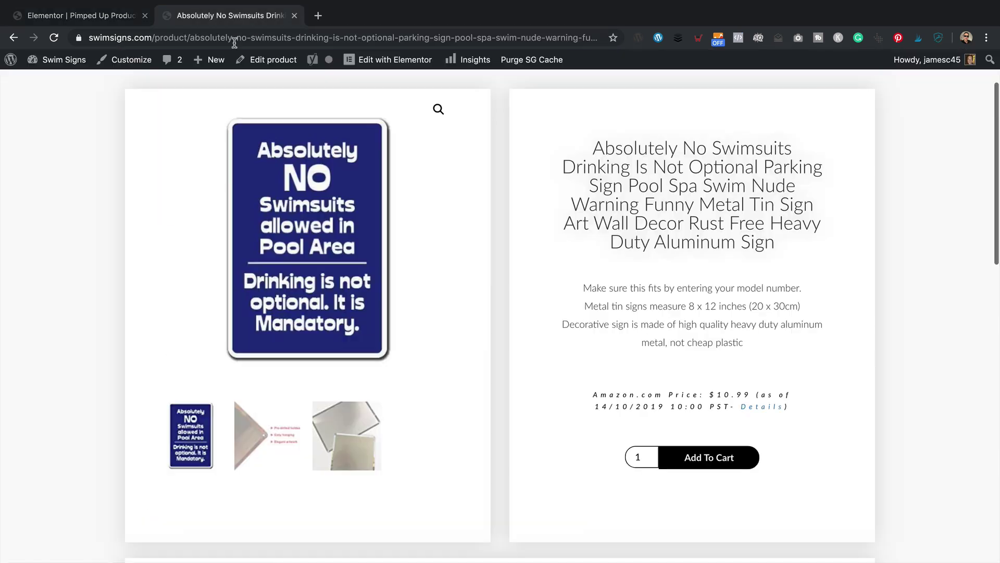
left_click(54, 37)
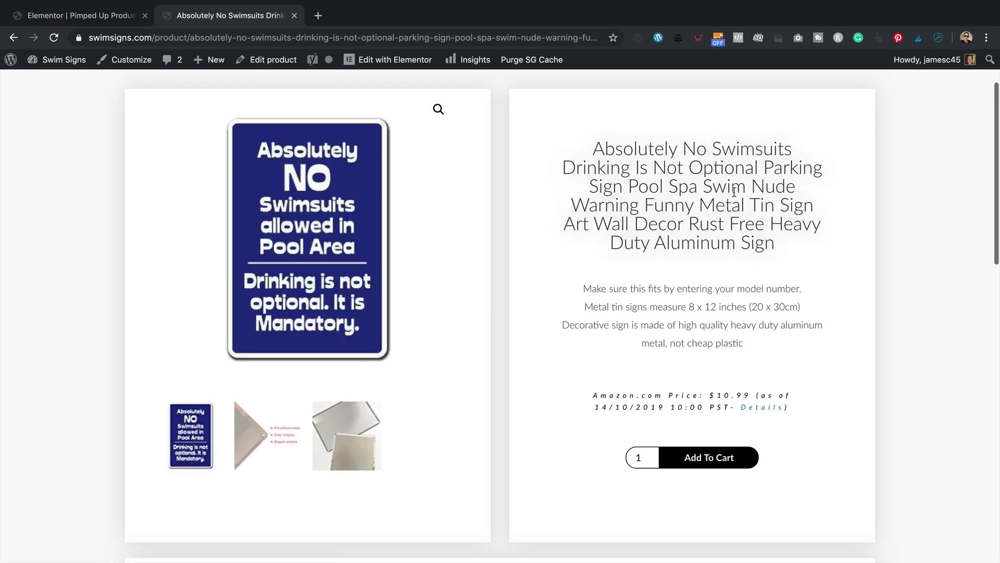
scroll(699, 358, "down", 7)
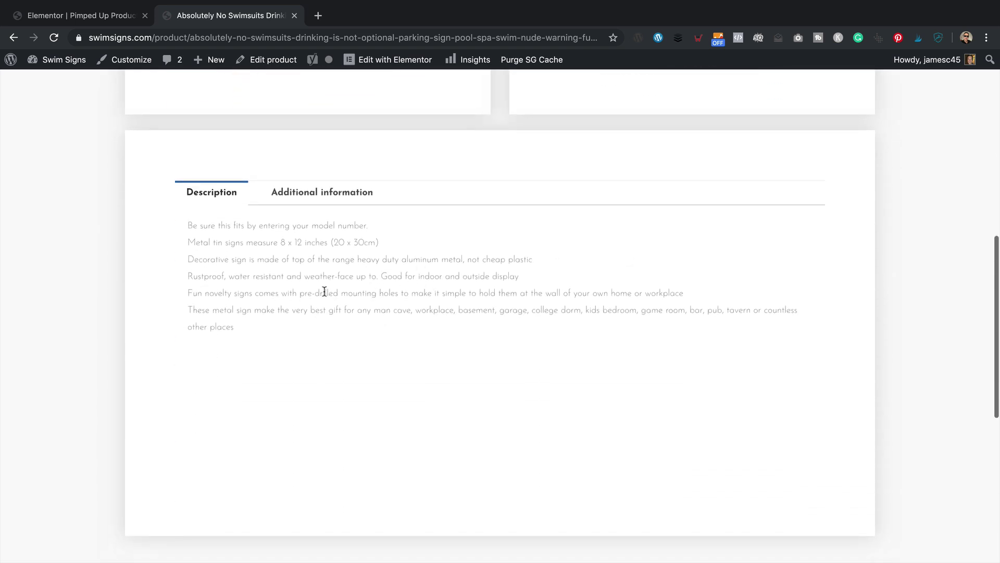
left_click(340, 199)
left_click(201, 194)
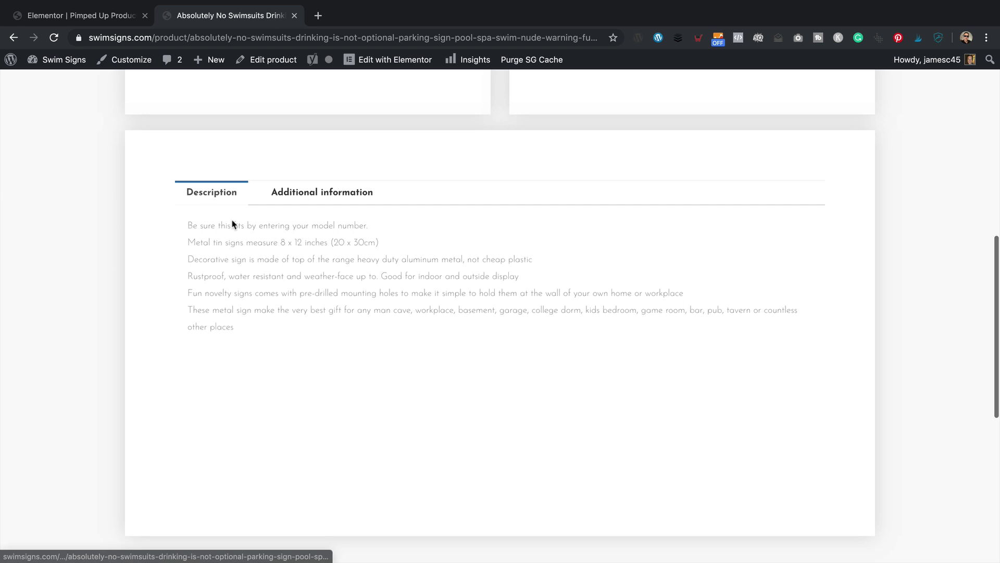
scroll(456, 284, "up", 3)
scroll(452, 288, "down", 5)
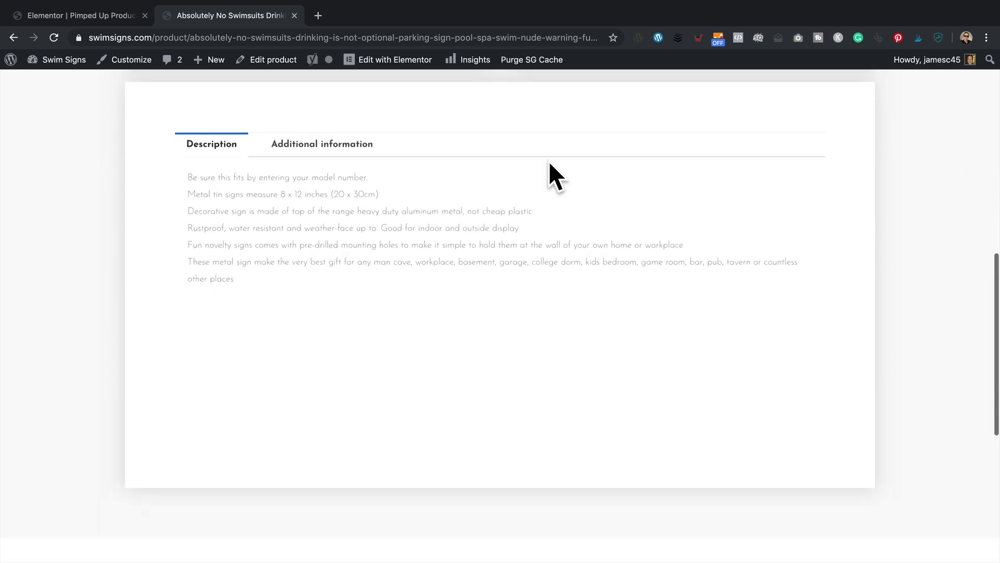
scroll(573, 197, "up", 2)
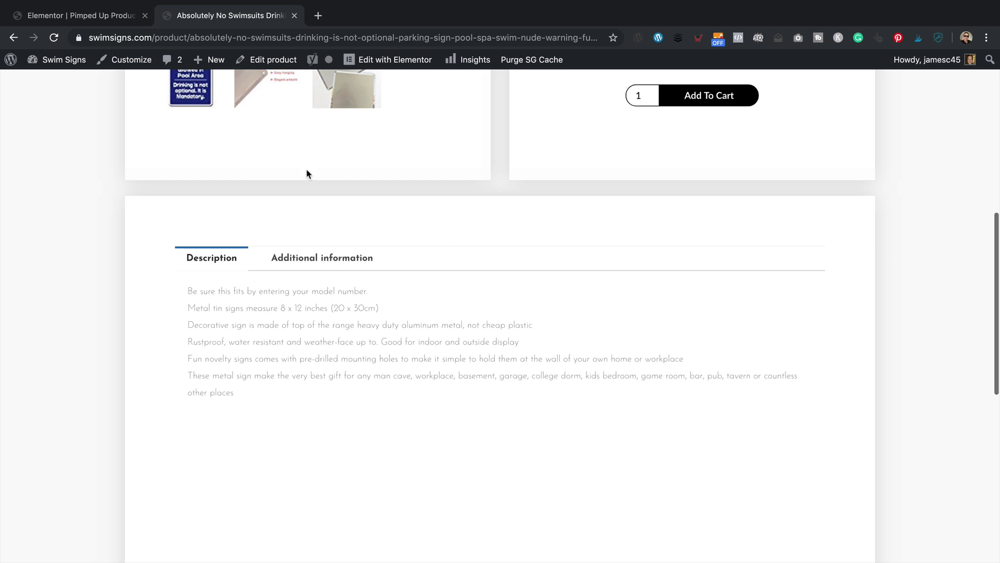
Step: Select the Product Data Tabs widget, then open the Upsells widget settings below it
left_click(88, 16)
scroll(610, 338, "down", 3)
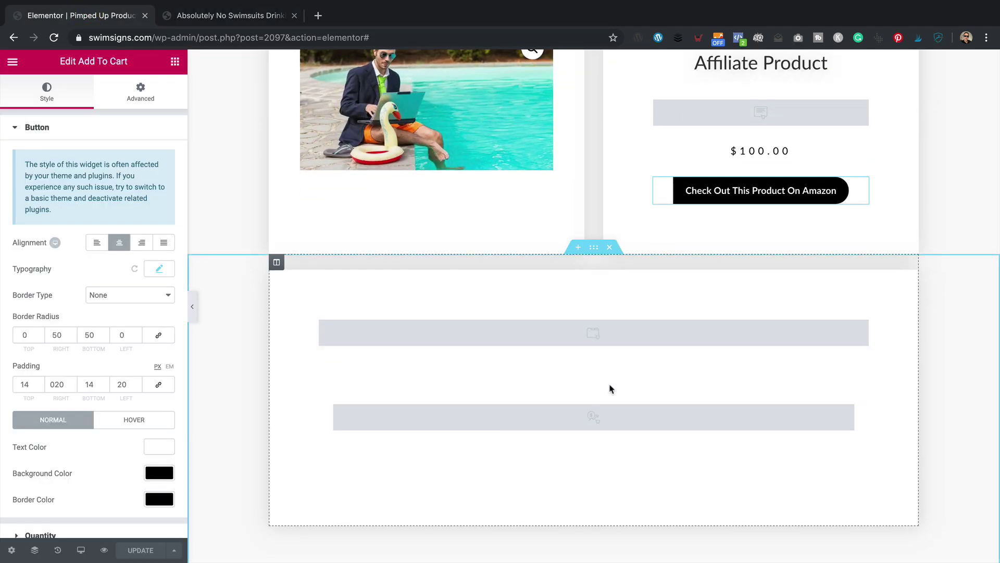
left_click(570, 334)
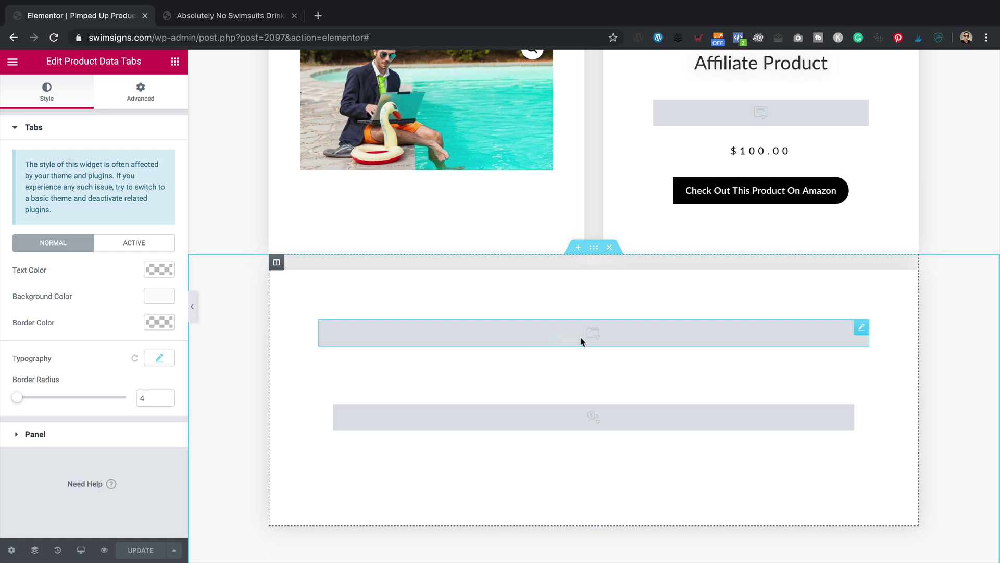
left_click(577, 424)
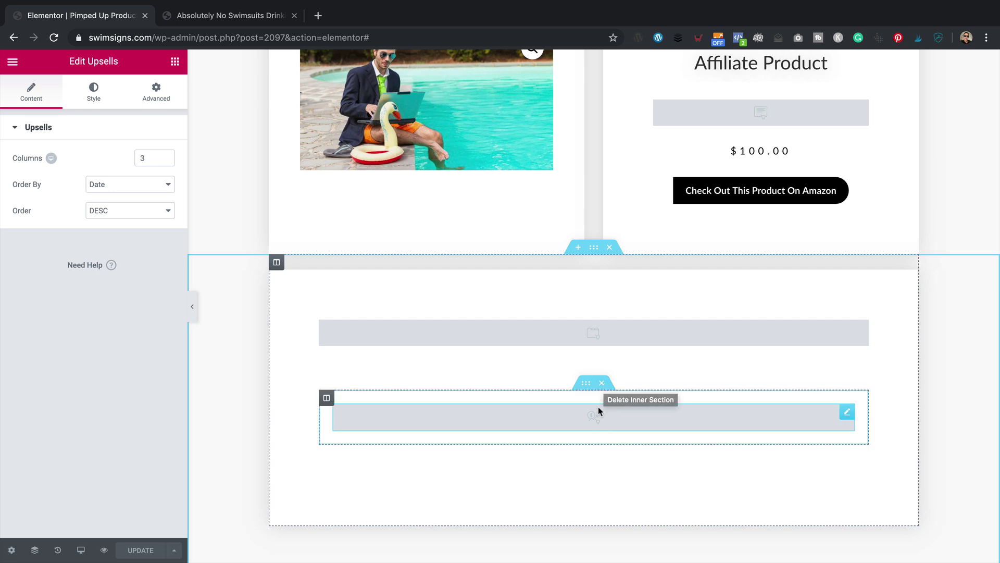
Step: Delete the Upsells inner section so the lower section keeps only the product data tabs
left_click(602, 384)
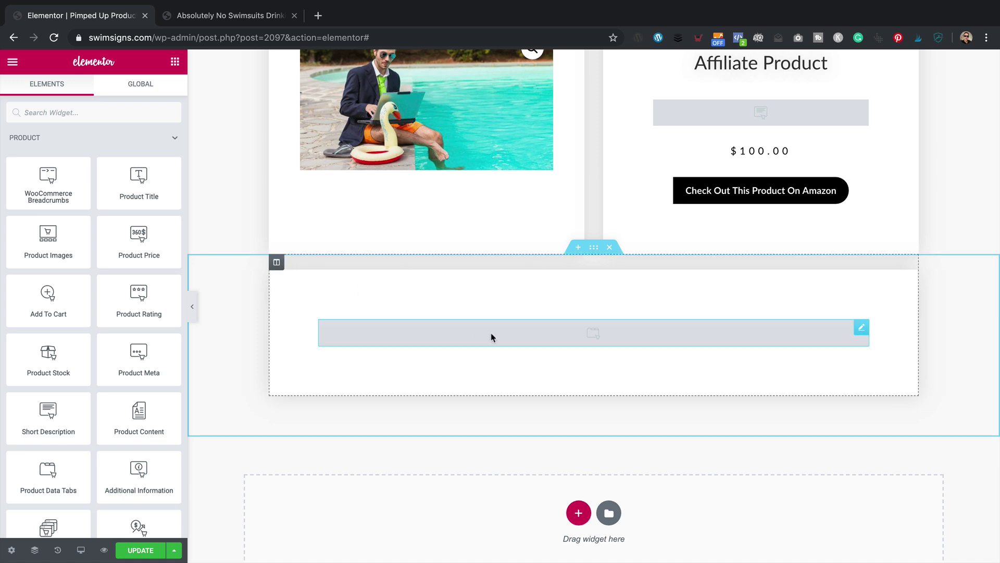
Step: Duplicate the lower section's column to split the row into two columns
right_click(277, 262)
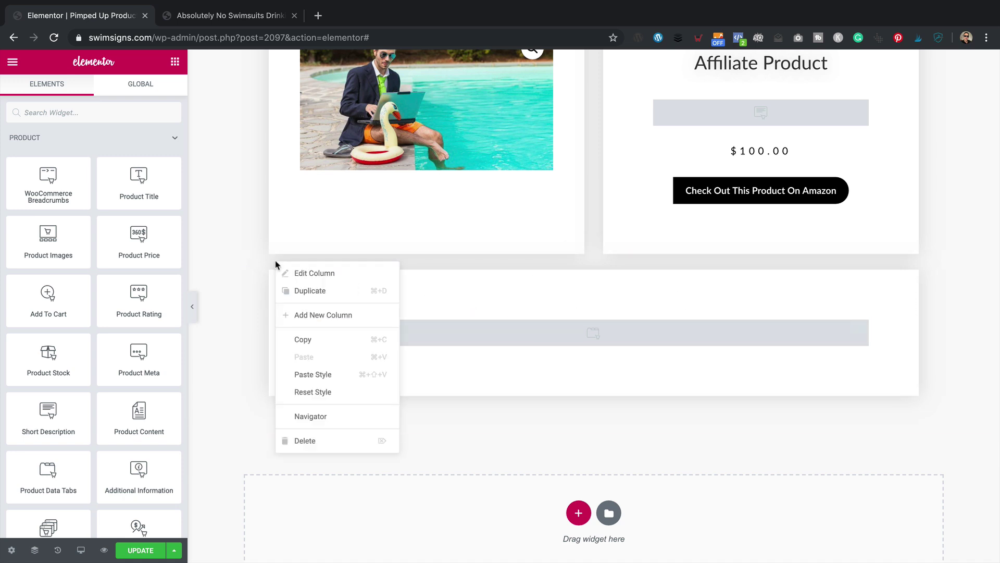
left_click(308, 288)
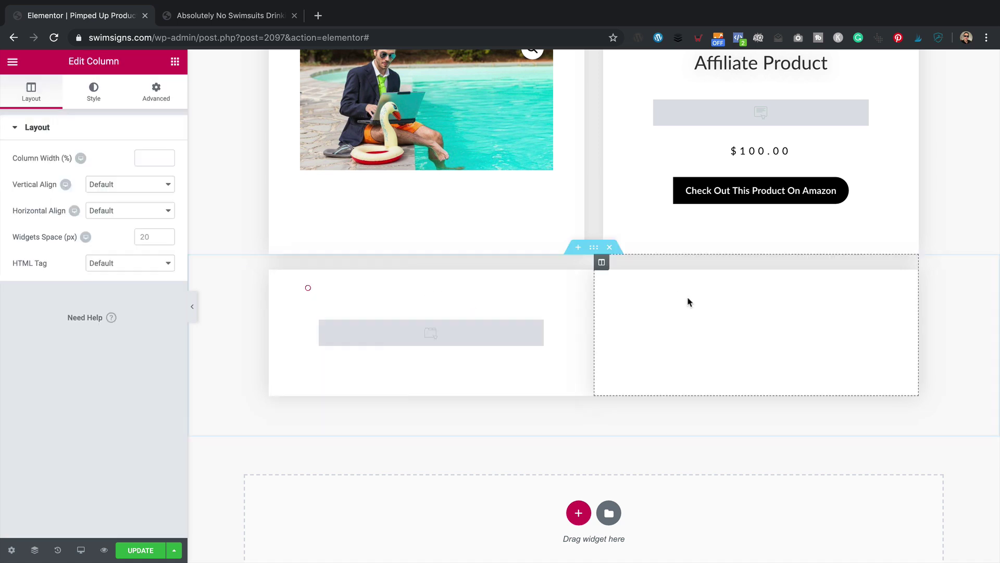
left_click(639, 421)
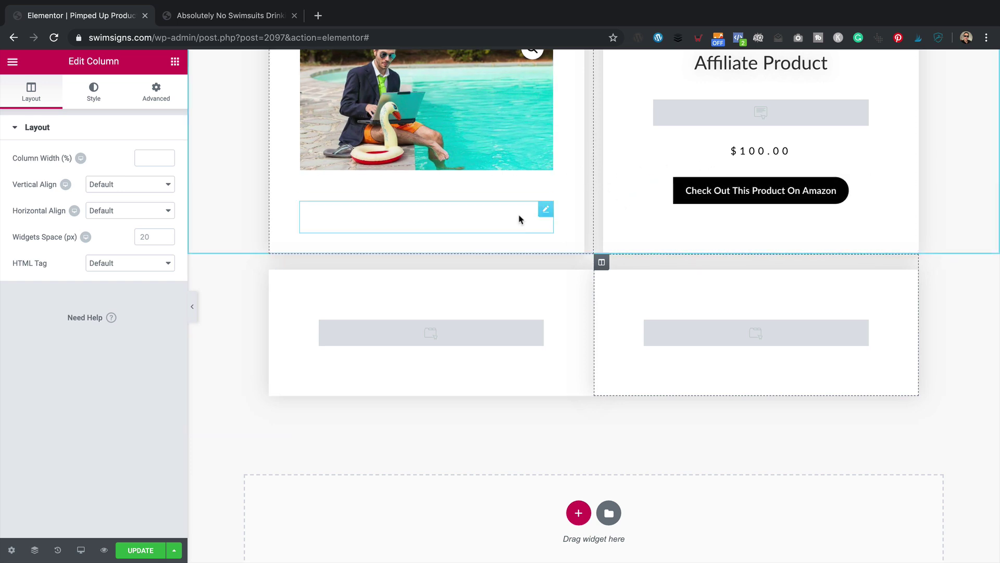
Step: Review the image column's spacing: 15 px right margin, 50 px left and right padding
scroll(567, 238, "up", 3)
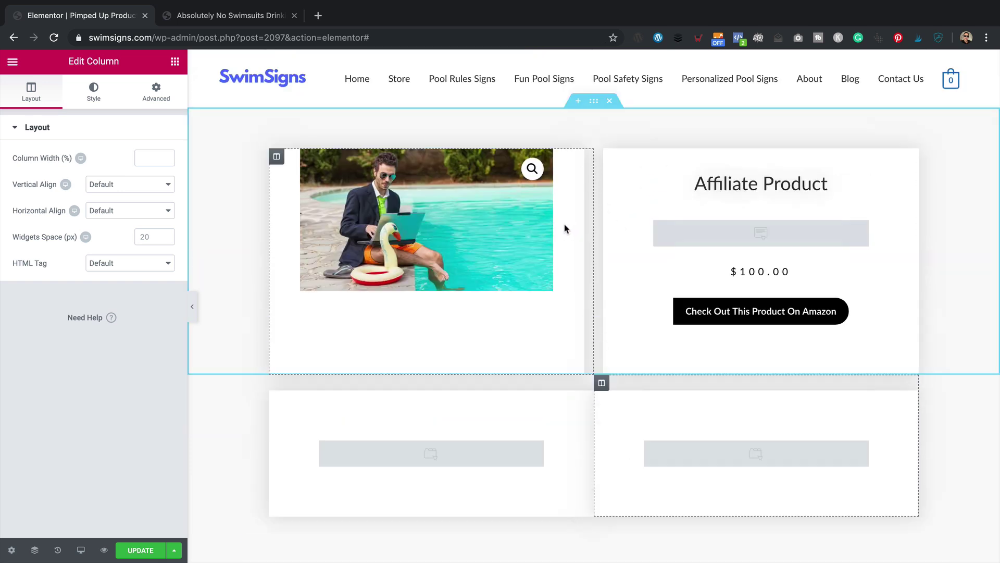
right_click(281, 163)
left_click(318, 178)
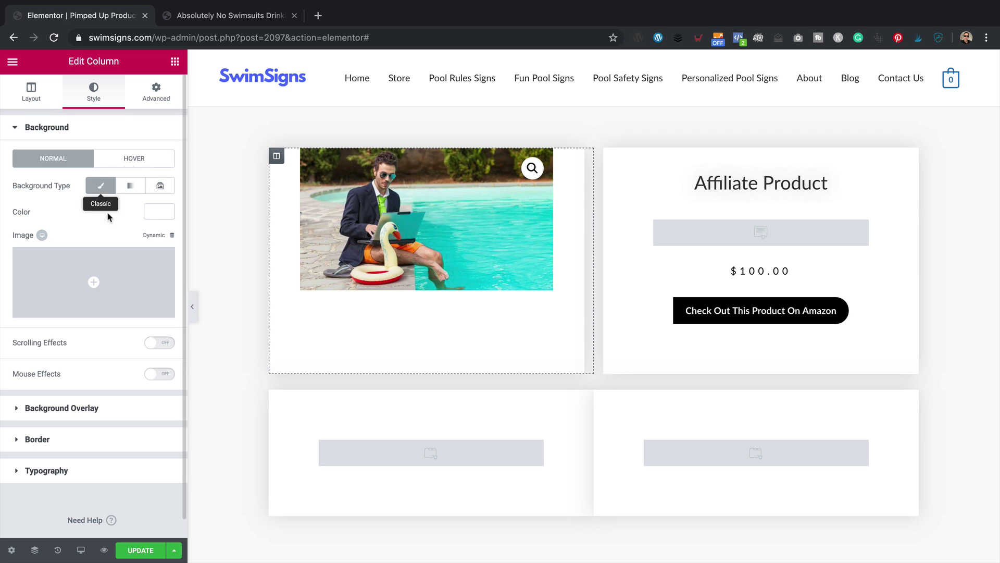
left_click(173, 97)
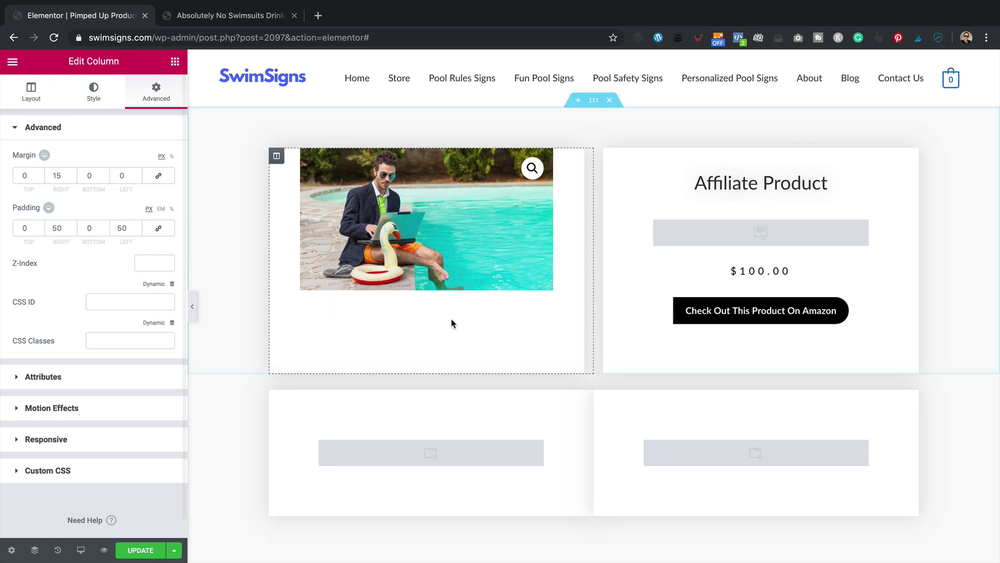
scroll(534, 363, "down", 2)
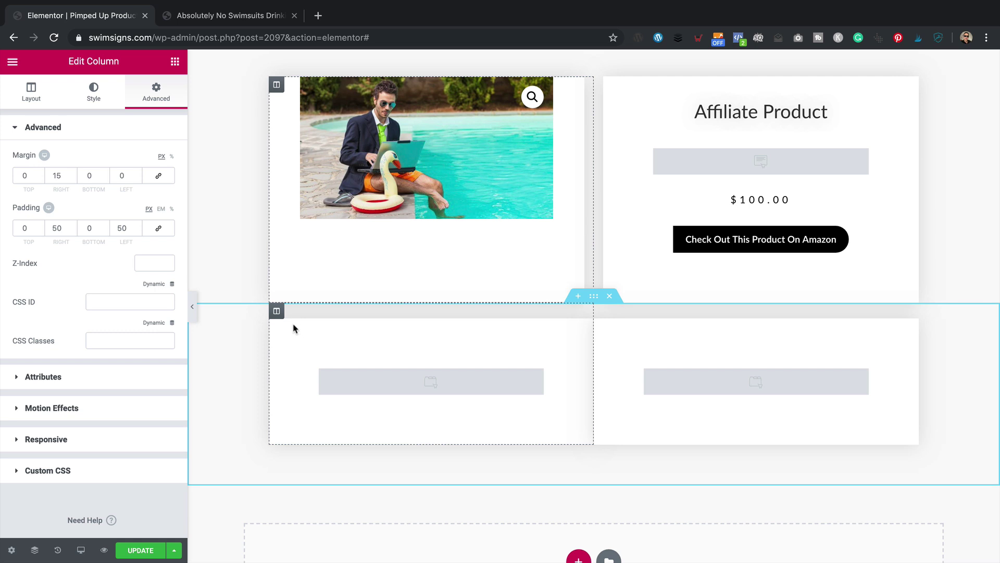
Step: Set the lower-left column's right margin to 15 px
right_click(276, 311)
left_click(311, 321)
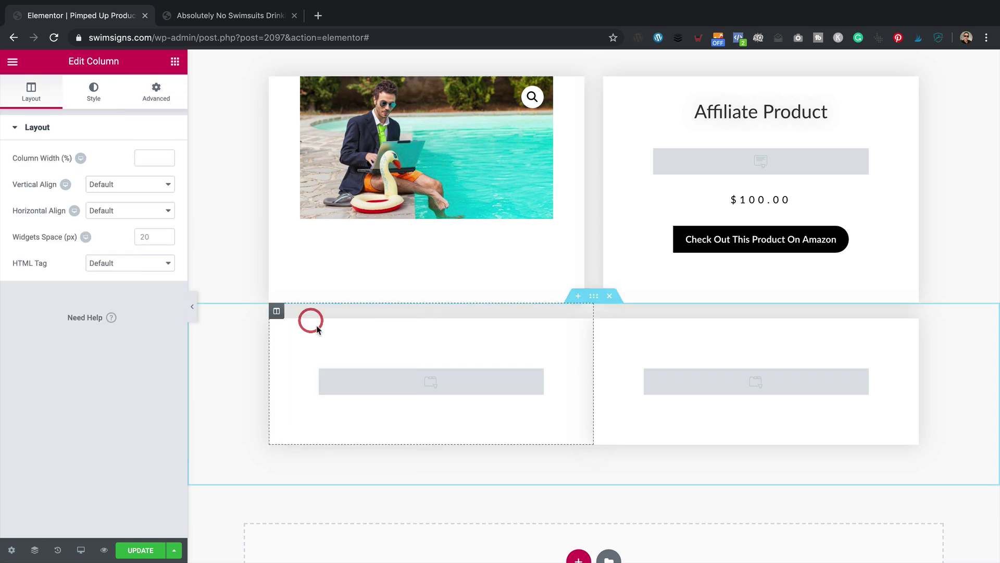
left_click(93, 92)
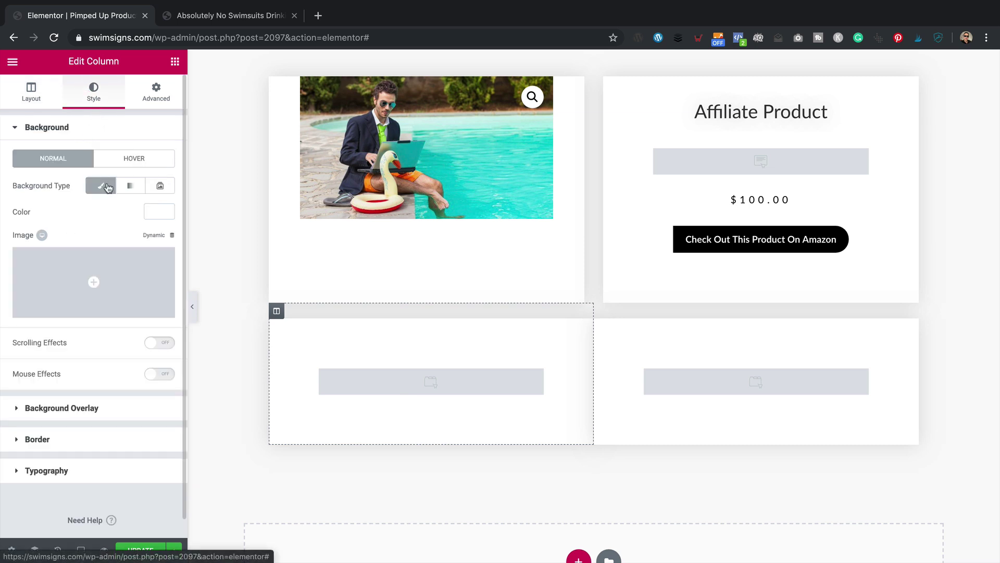
left_click(155, 92)
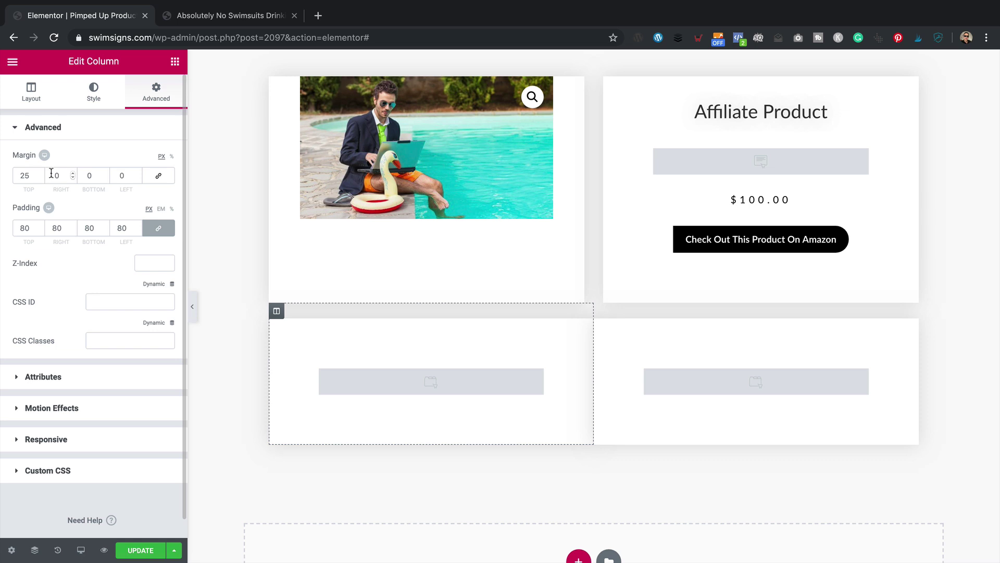
double_click(52, 174)
type("15")
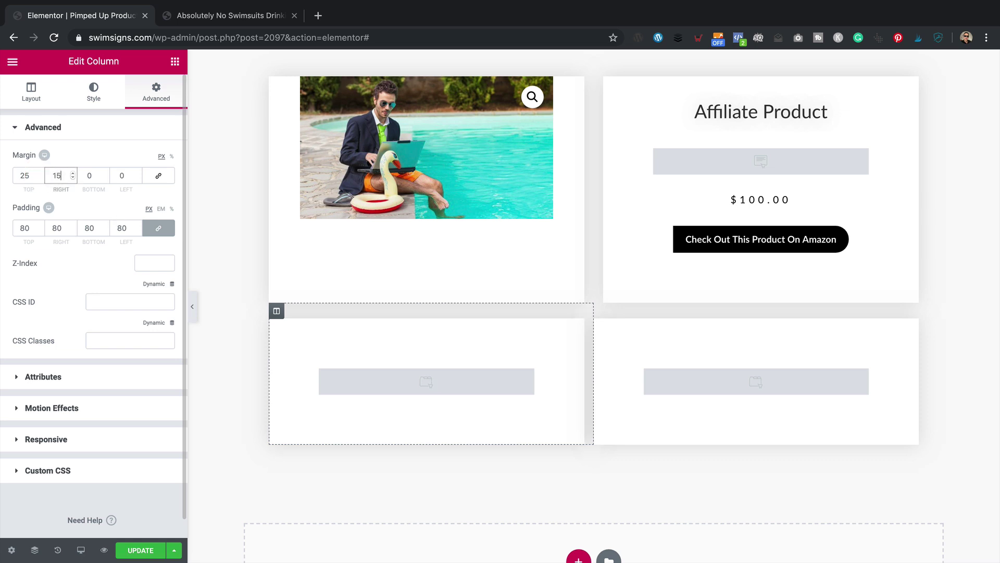
Step: Unlink the lower-left column's padding and set left and right to 50, keeping 80 top and bottom
left_click_drag(32, 229, 6, 231)
type("0")
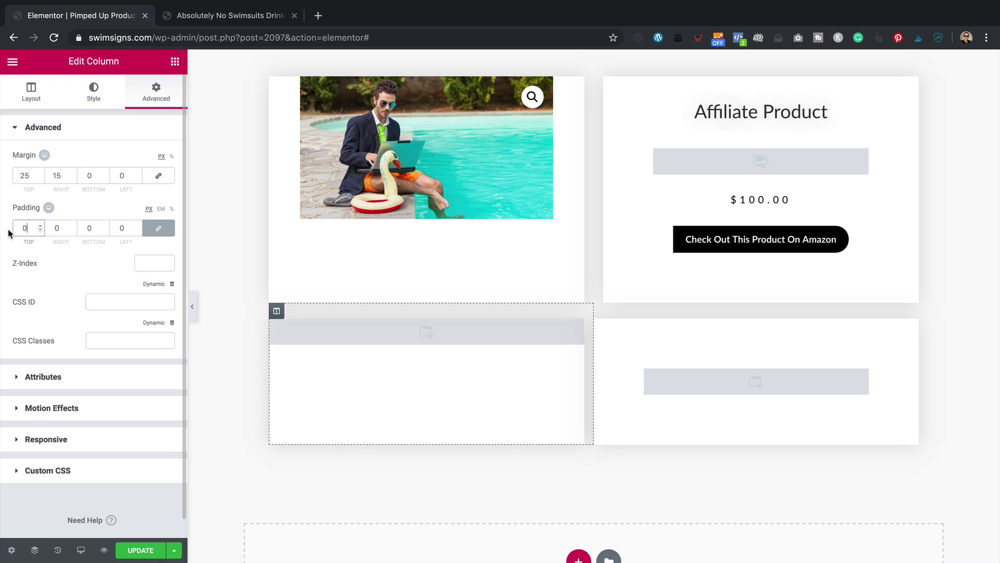
key("ctrl+z")
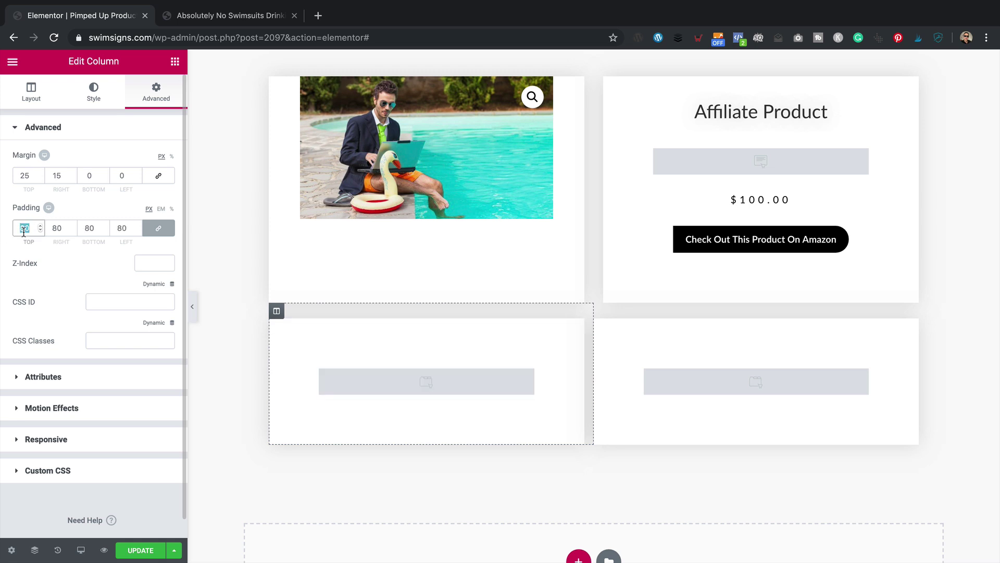
left_click(159, 228)
double_click(51, 229)
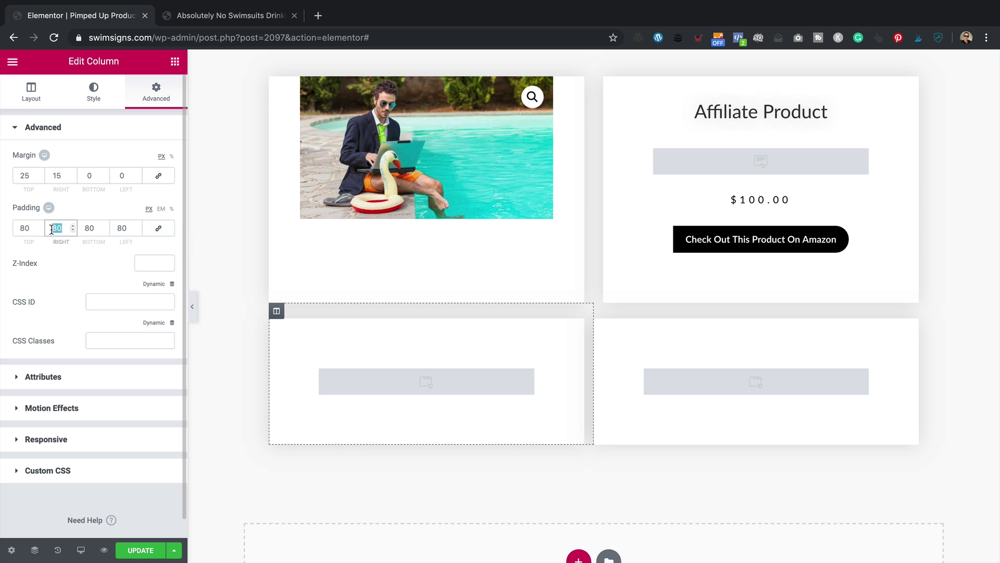
type("05")
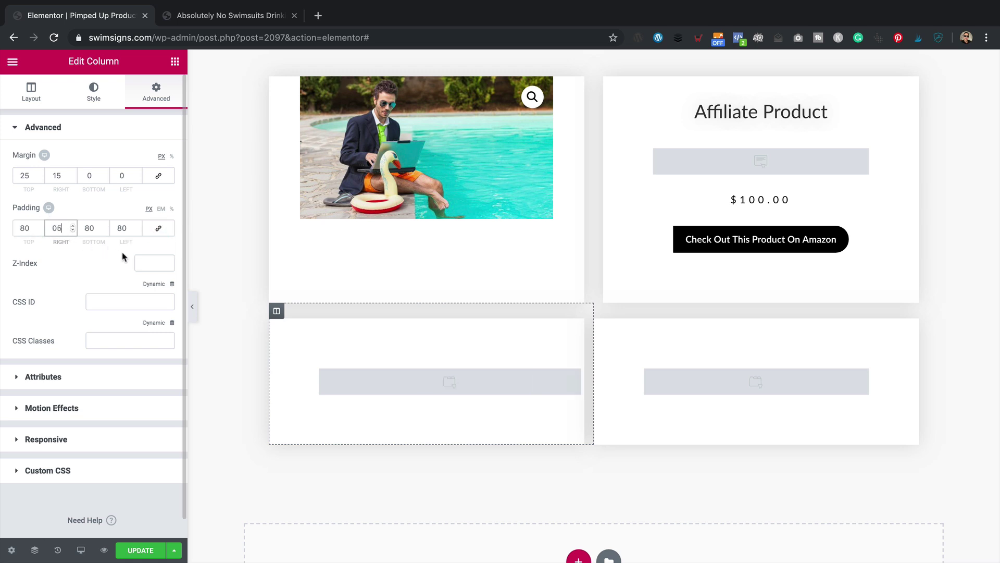
key("BackSpace")
key("BackSpace")
type("-")
key("BackSpace")
key("BackSpace")
type("0")
type("5")
left_click(121, 228)
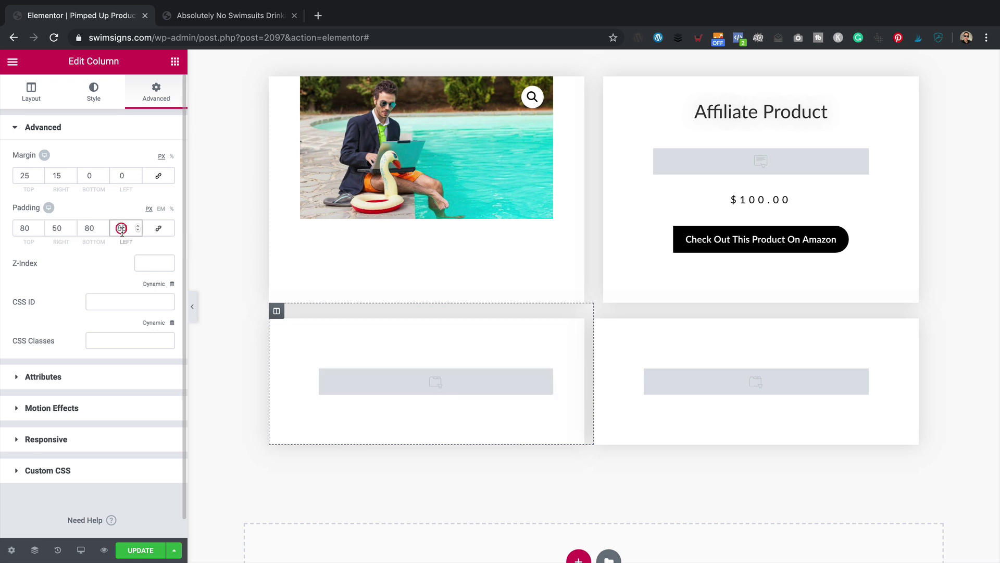
key("BackSpace")
key("BackSpace")
type("50")
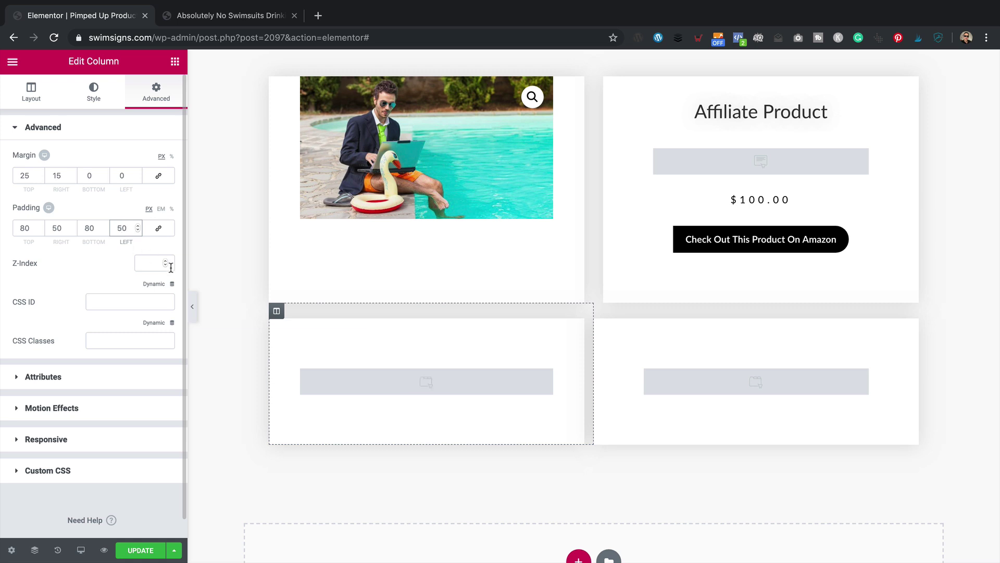
Step: Check the upper-right column's margin settings for reference
left_click(648, 337)
right_click(604, 84)
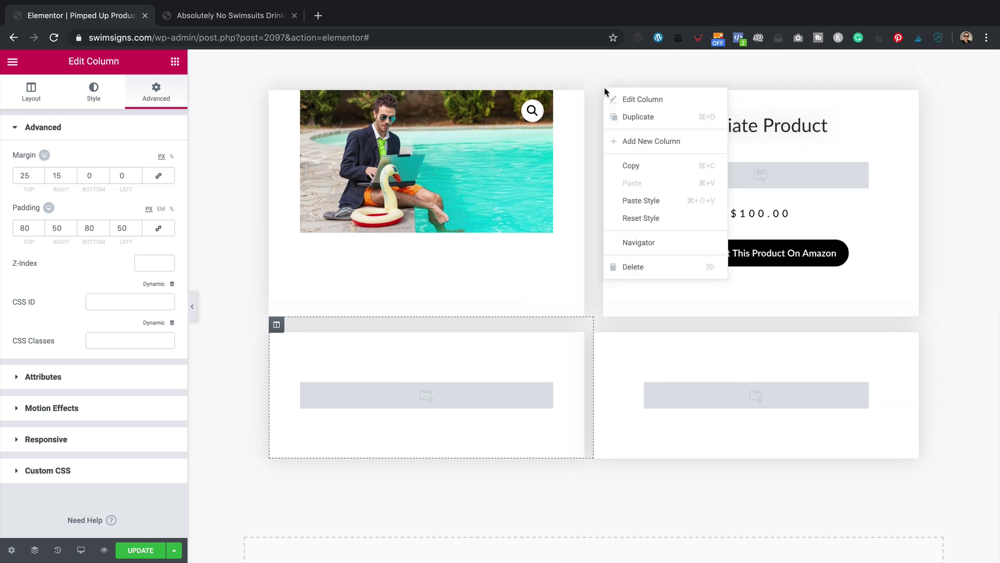
left_click(621, 99)
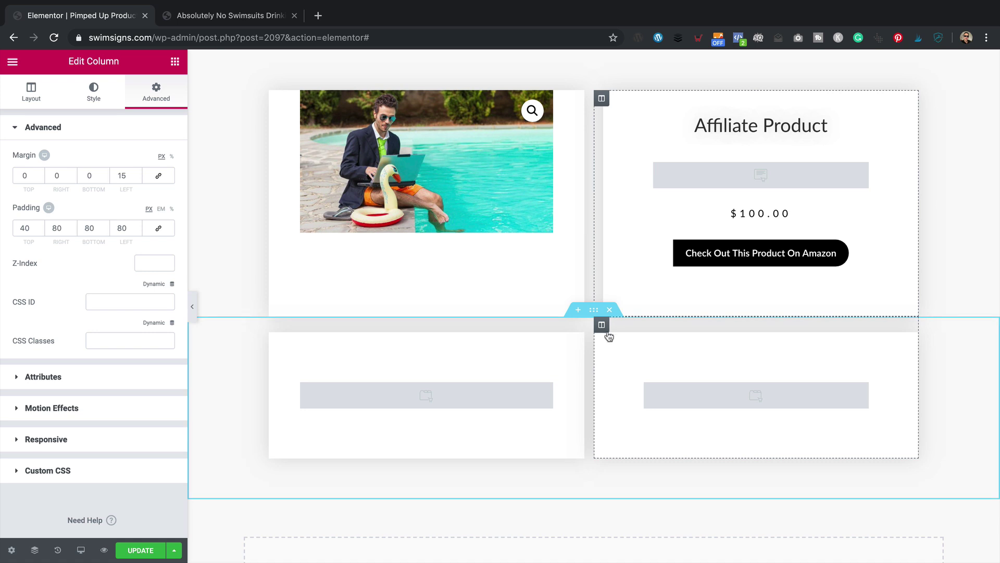
Step: Give the lower-right column a 15 px left margin and save the template
right_click(602, 326)
left_click(626, 339)
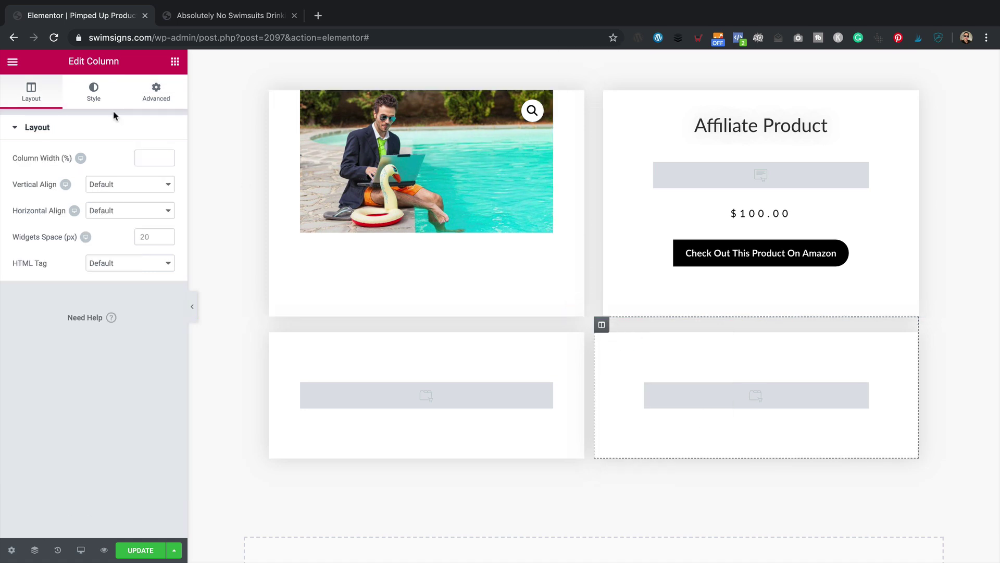
left_click(155, 92)
double_click(114, 175)
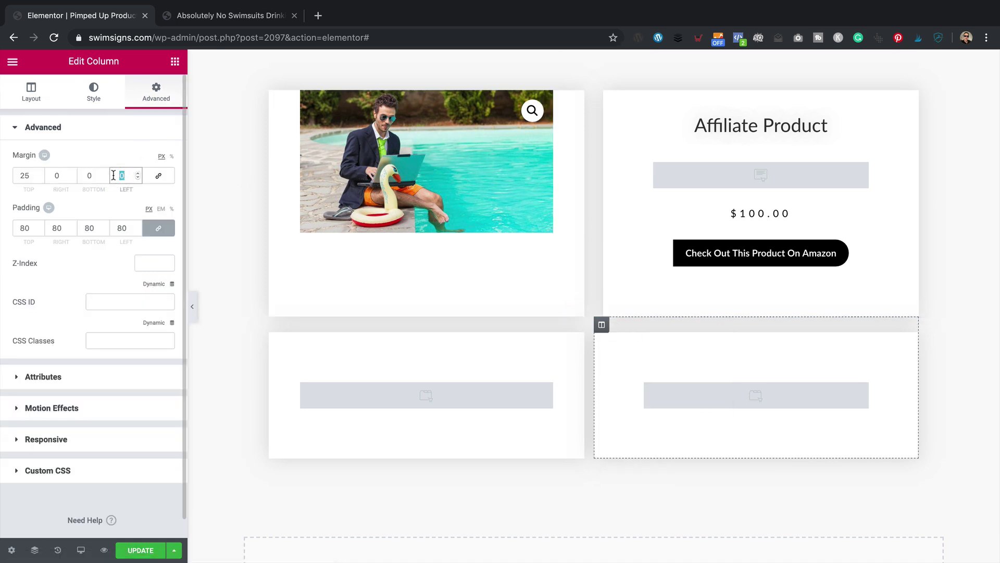
type("15")
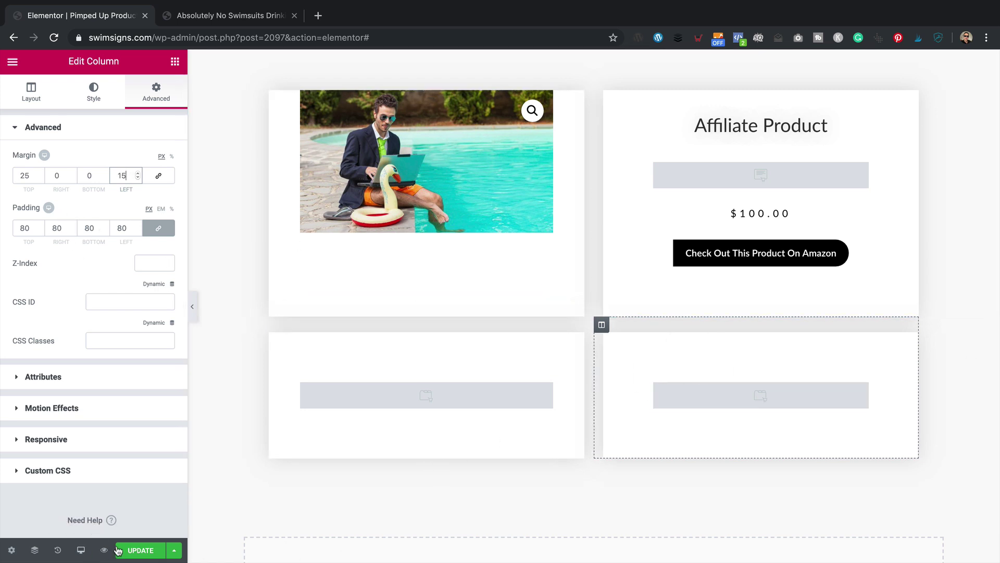
left_click(141, 551)
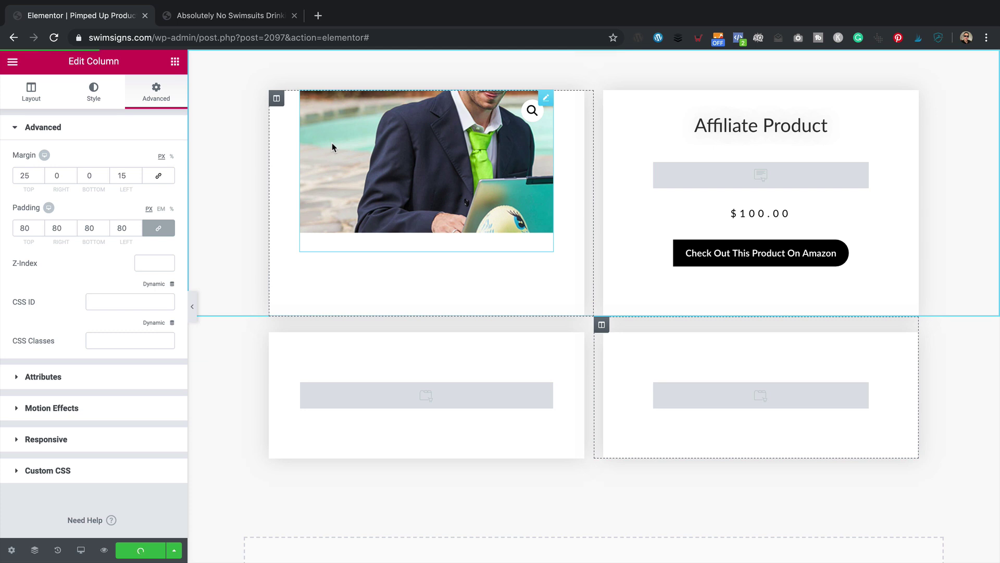
Step: Delete the Product Data Tabs widget from the lower-right column
left_click(742, 395)
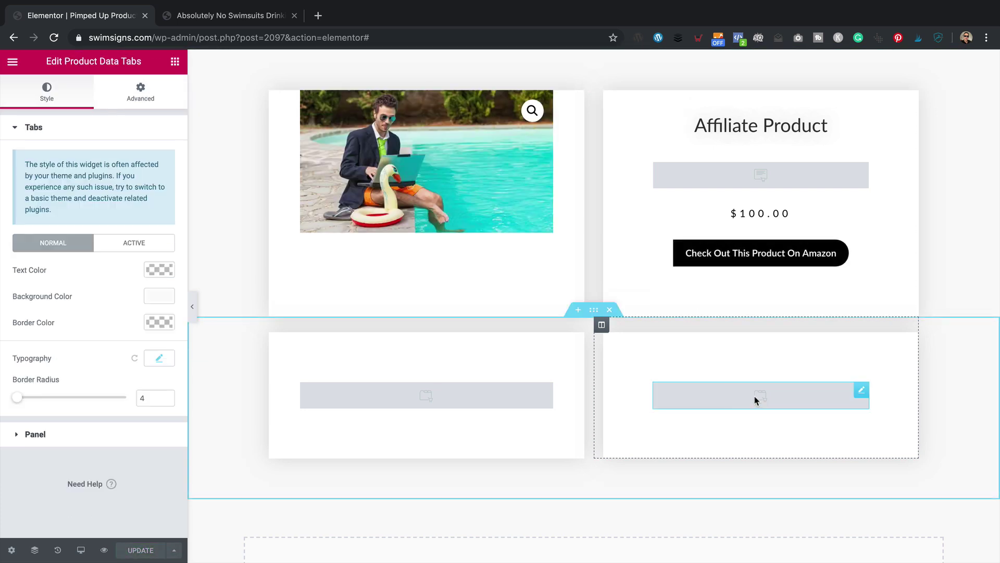
right_click(859, 398)
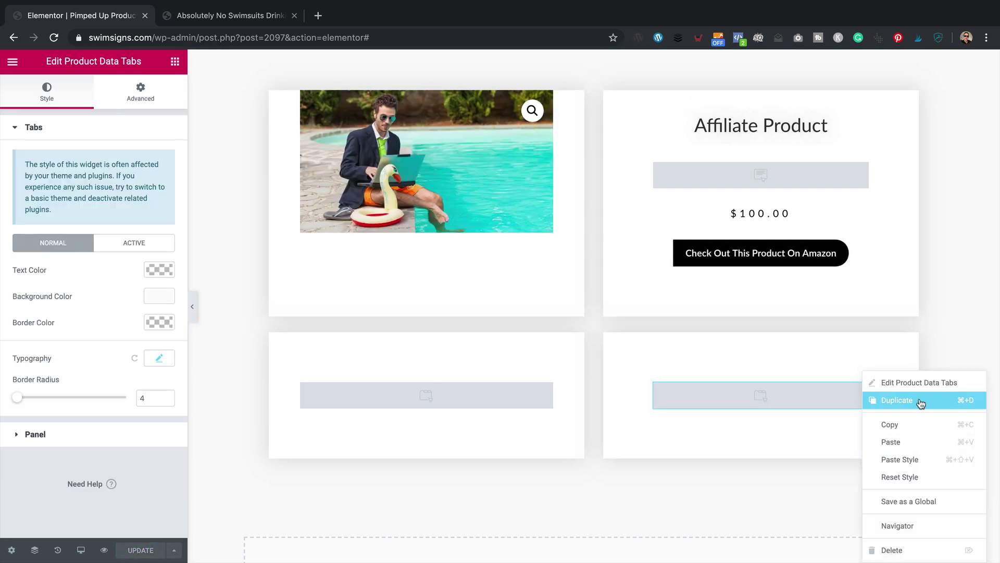
left_click(892, 549)
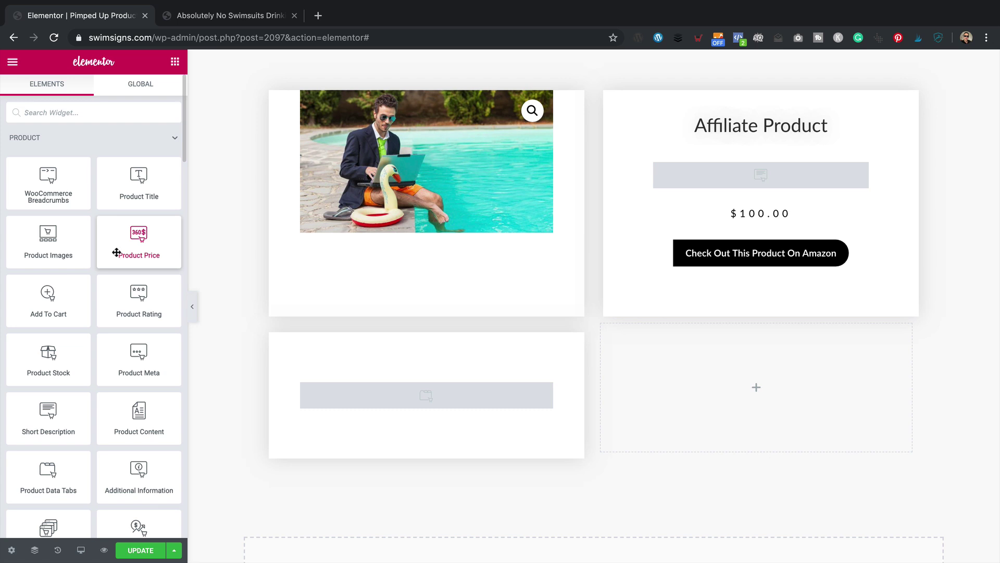
Step: Place a Product Related widget in the empty lower-right column and save the template
scroll(116, 253, "down", 3)
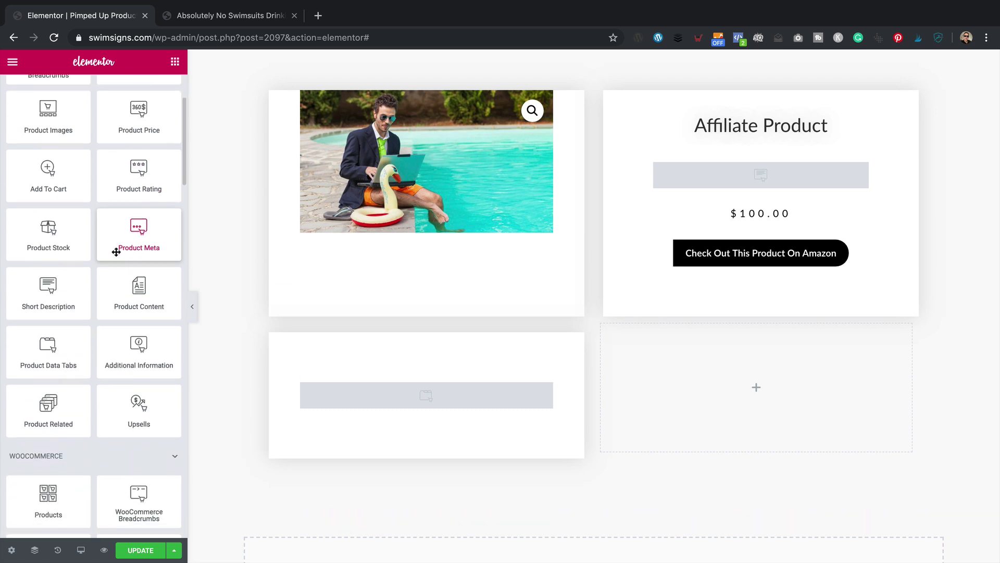
left_click_drag(49, 404, 782, 384)
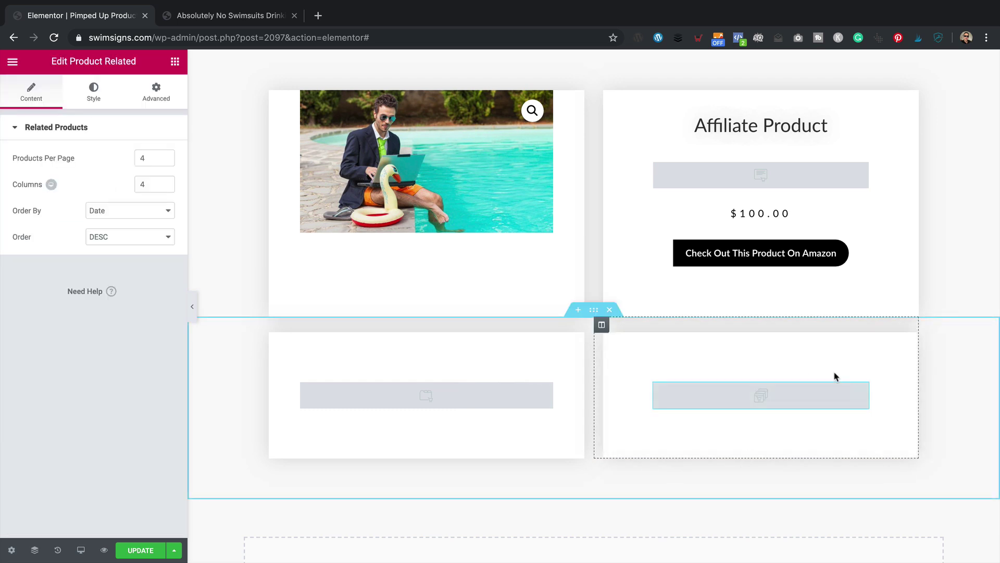
left_click(138, 550)
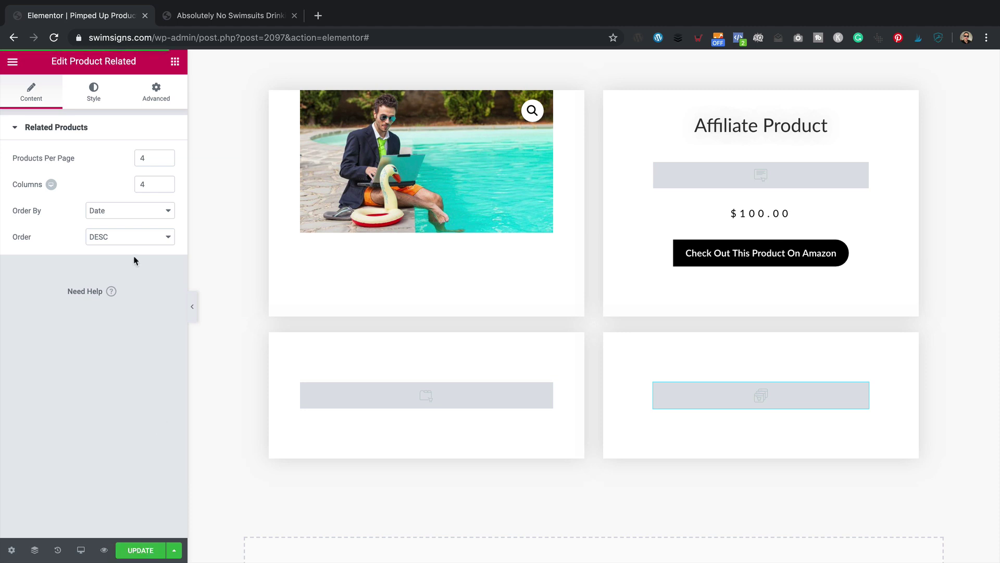
left_click(281, 21)
Step: Reload the product page and check the Description tabs and Related products heading
left_click(55, 37)
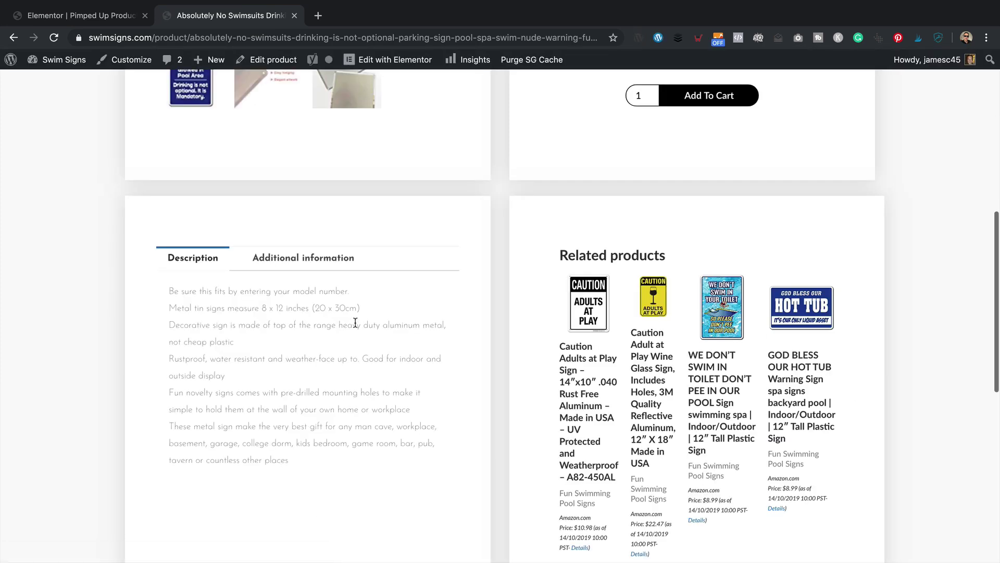
scroll(409, 311, "down", 3)
scroll(409, 311, "up", 2)
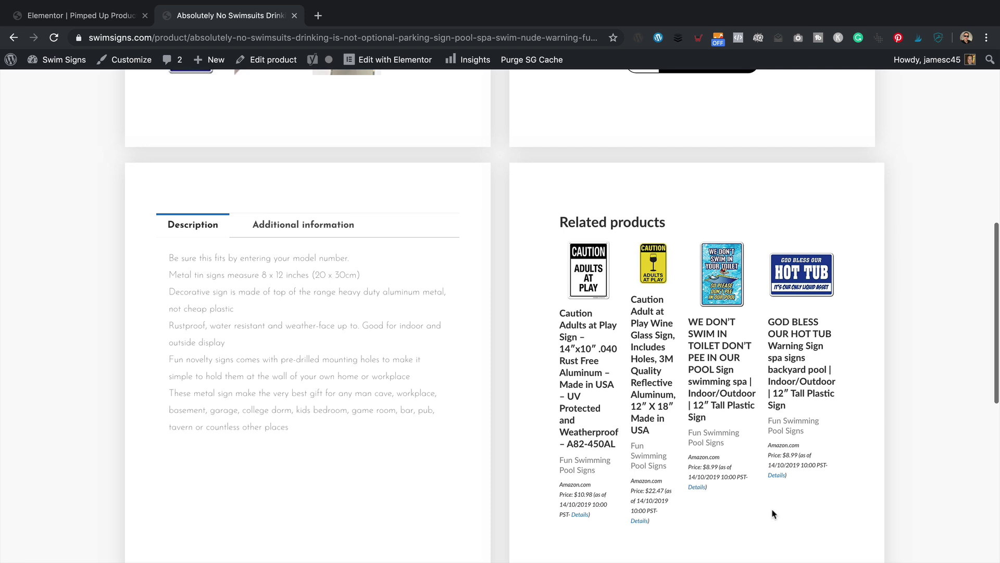
scroll(625, 290, "up", 2)
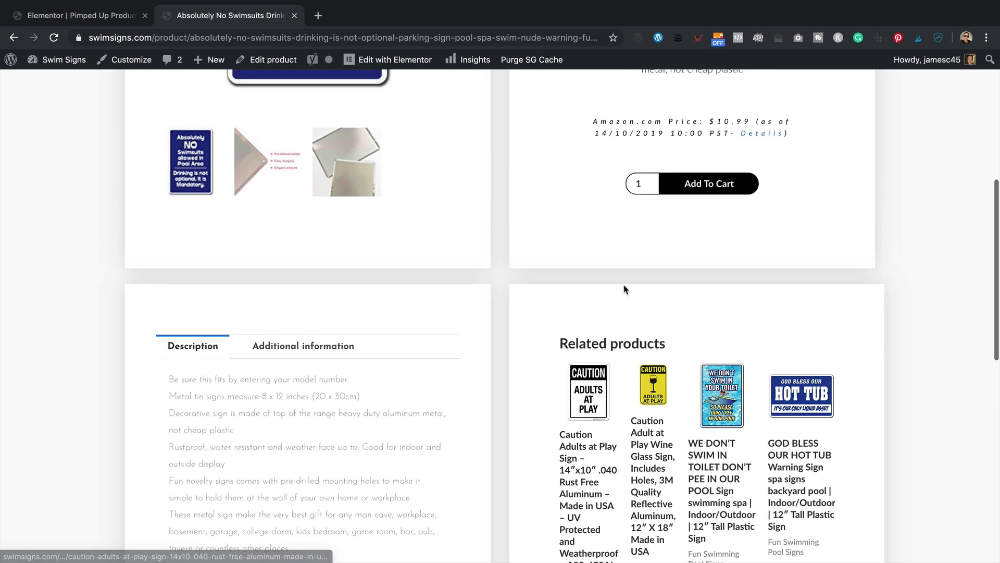
scroll(626, 290, "down", 1)
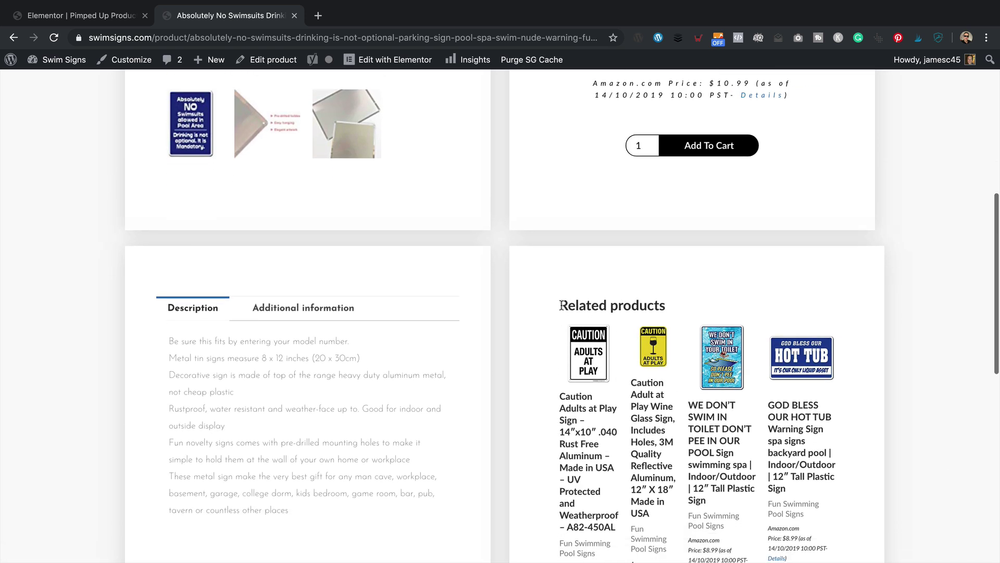
left_click_drag(561, 305, 684, 313)
left_click(685, 313)
Step: Set the Related Products widget to 2 columns and 2 products per page, then save
left_click(97, 16)
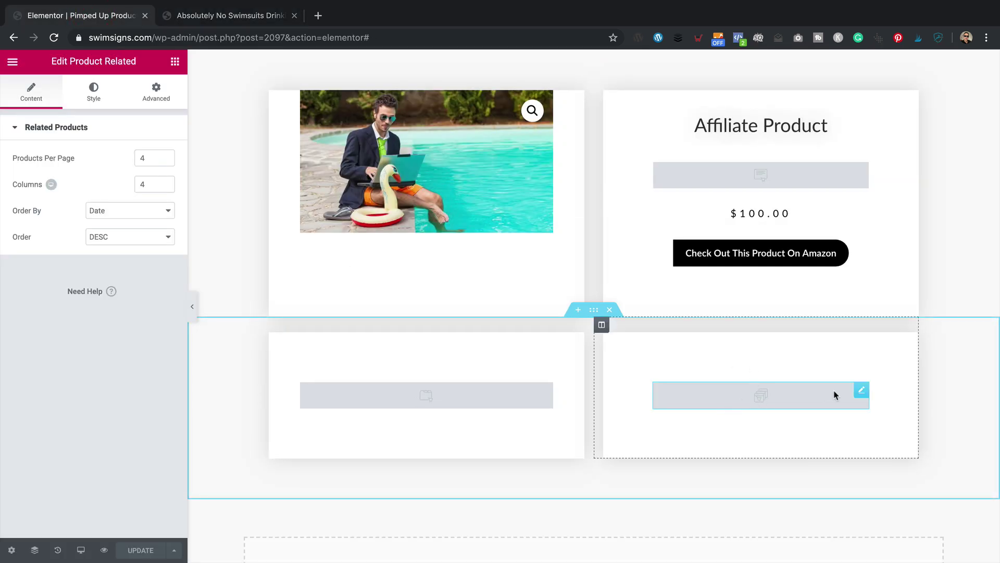
left_click(862, 391)
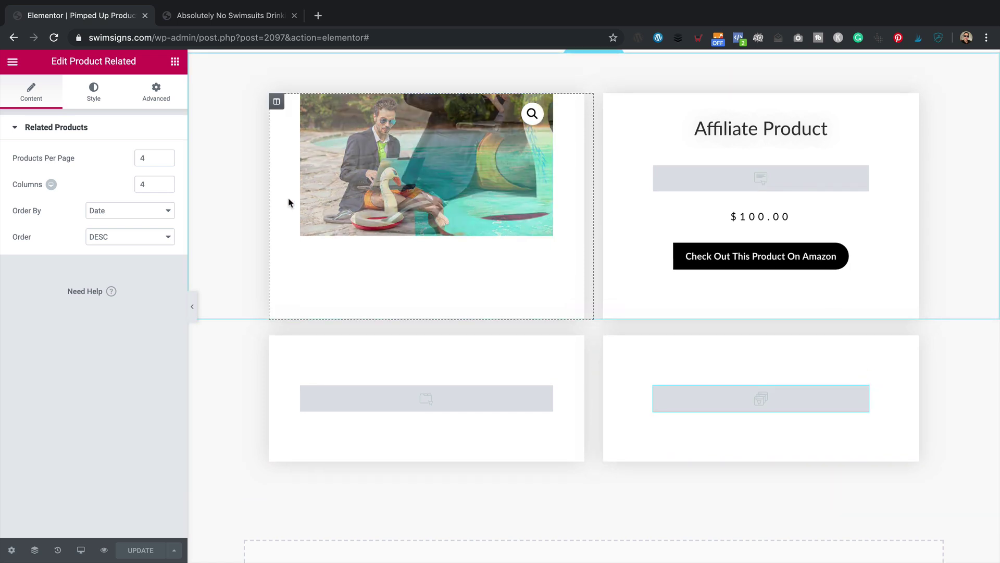
left_click(165, 187)
left_click(166, 186)
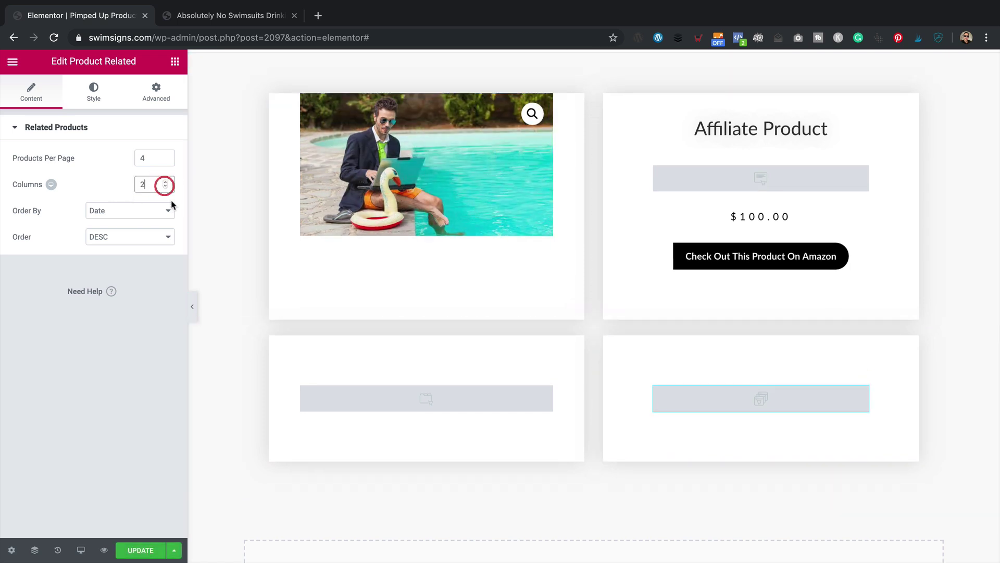
left_click(166, 161)
left_click(166, 161)
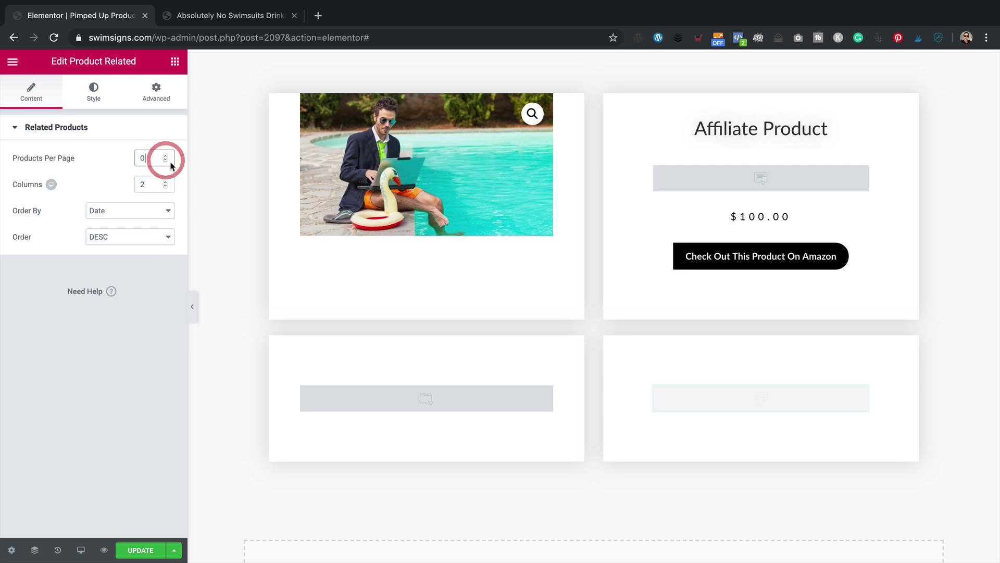
left_click(166, 161)
left_click(167, 156)
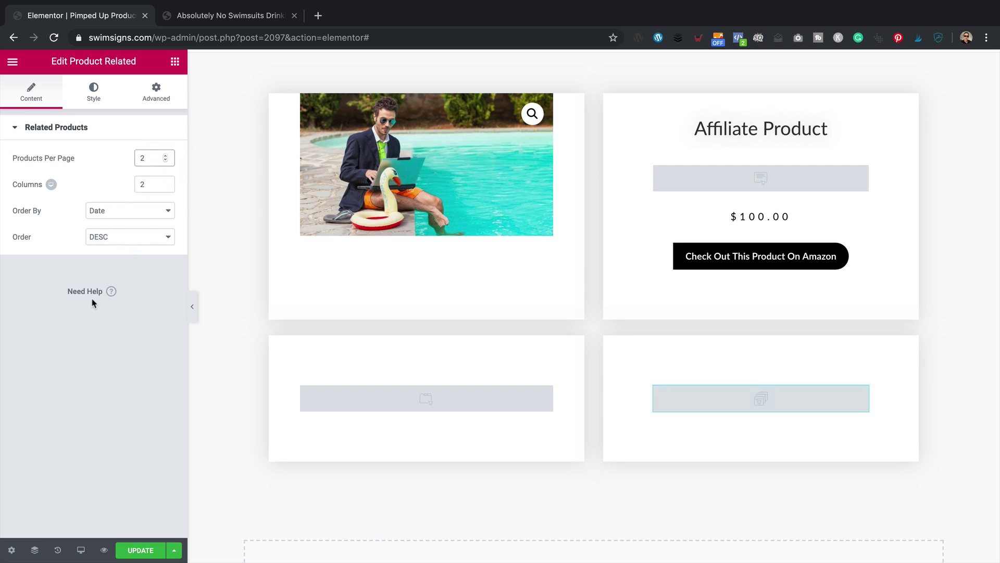
left_click(138, 550)
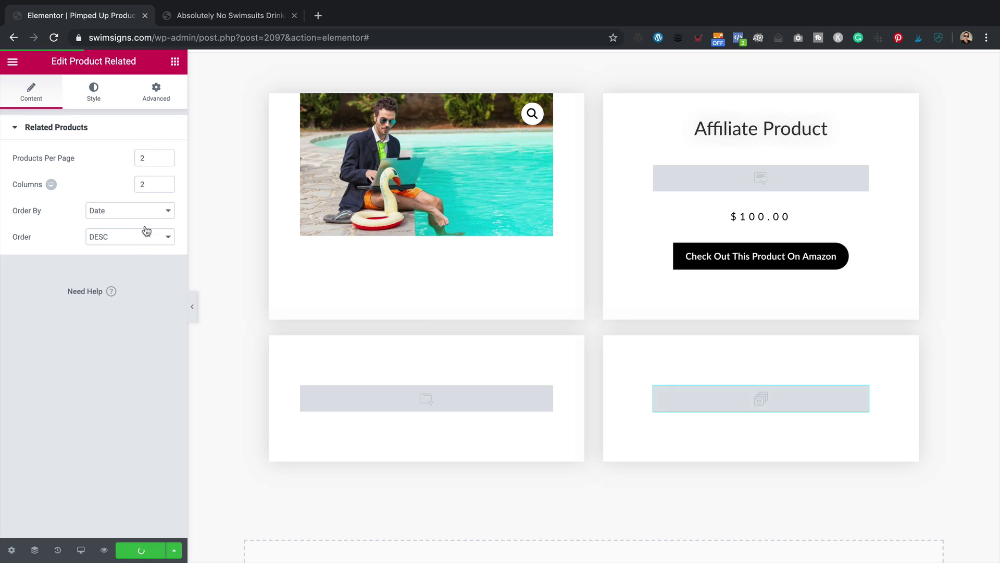
Step: Reload the product page and confirm two Related products appear beside the Description tabs
left_click(225, 16)
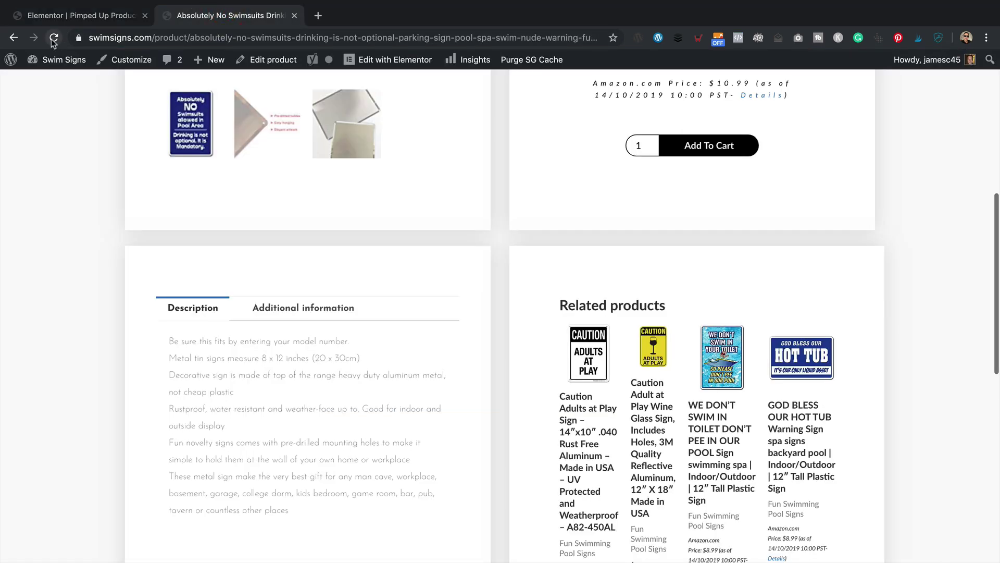
left_click(52, 40)
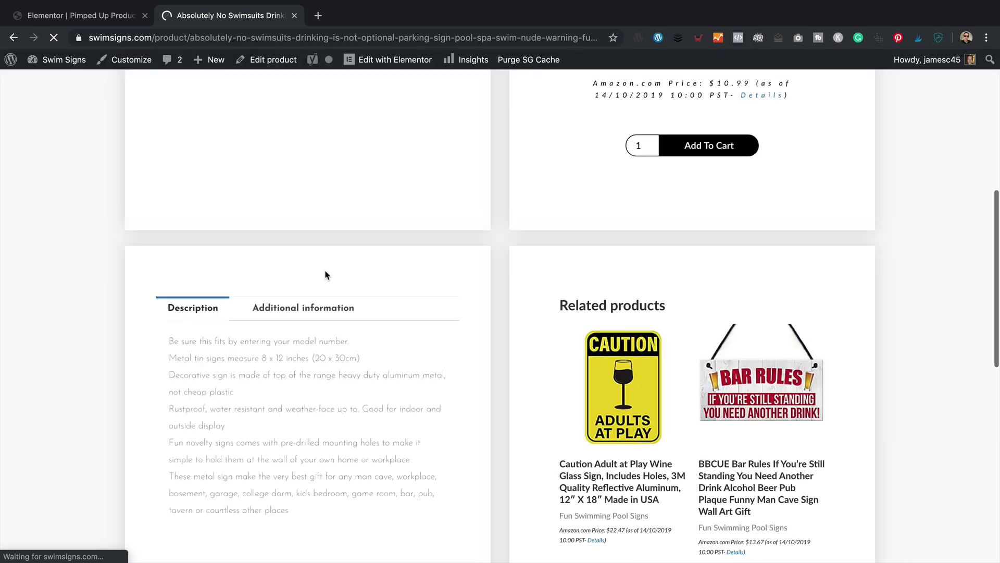
scroll(768, 355, "down", 3)
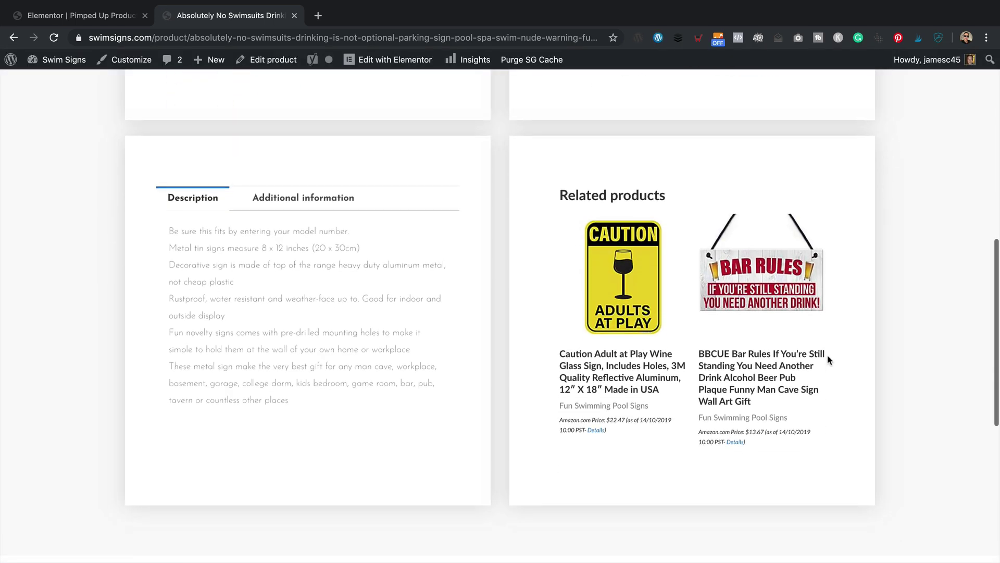
scroll(829, 360, "up", 2)
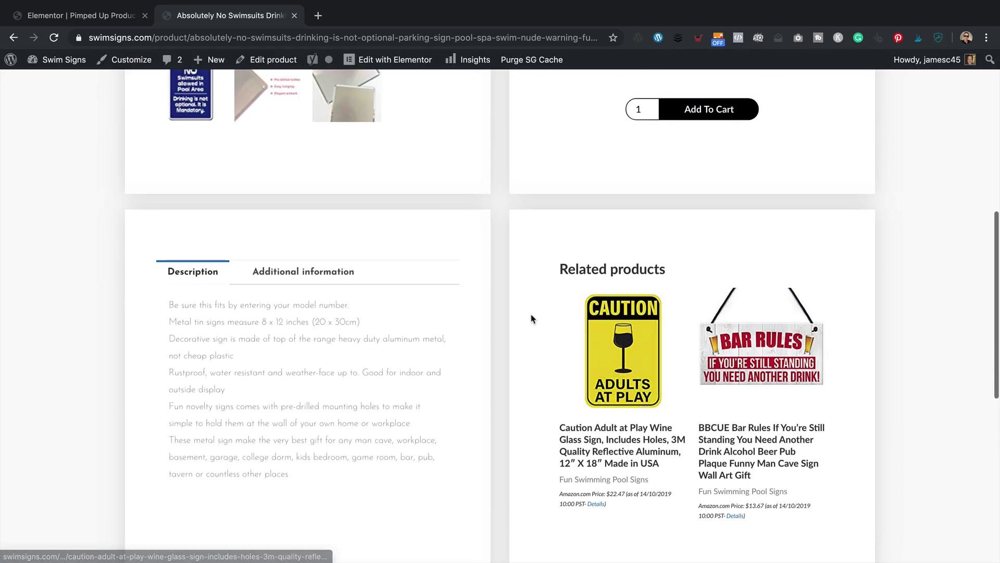
scroll(531, 319, "up", 12)
scroll(532, 319, "down", 4)
scroll(532, 318, "down", 11)
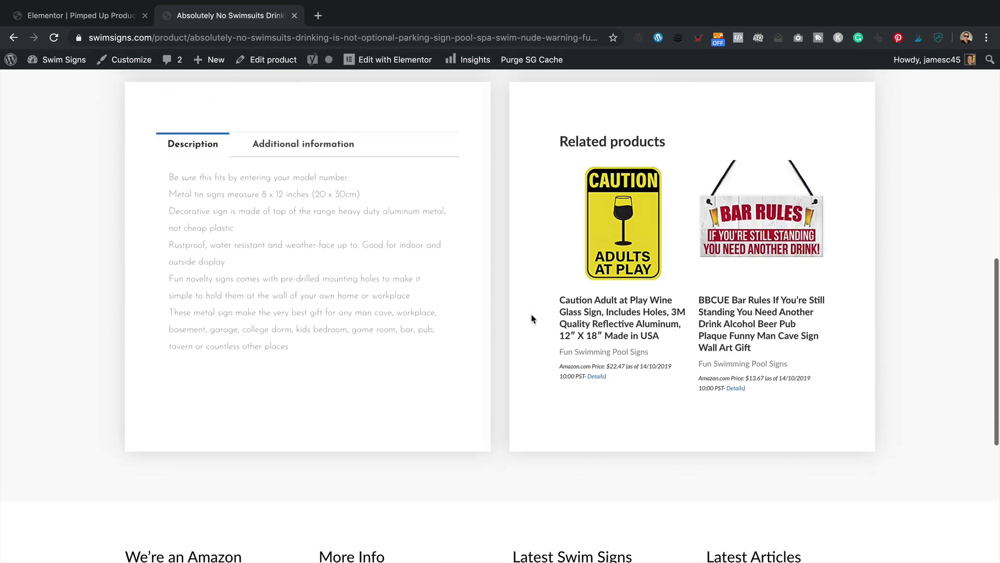
scroll(531, 318, "up", 1)
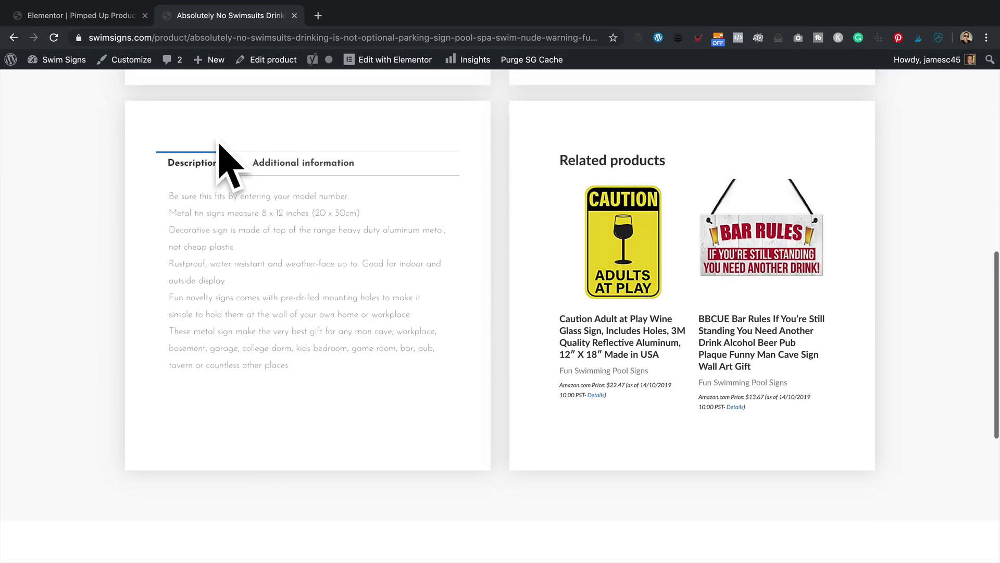
Step: Inspect the Related products heading in DevTools to confirm it is an h2, then return to Elementor
left_click(106, 23)
scroll(344, 364, "up", 1)
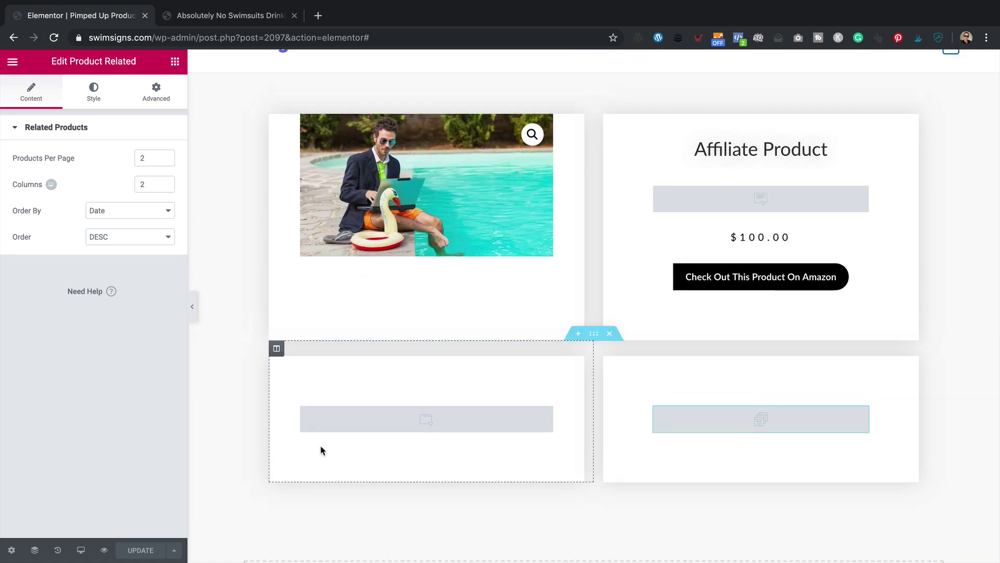
left_click(221, 16)
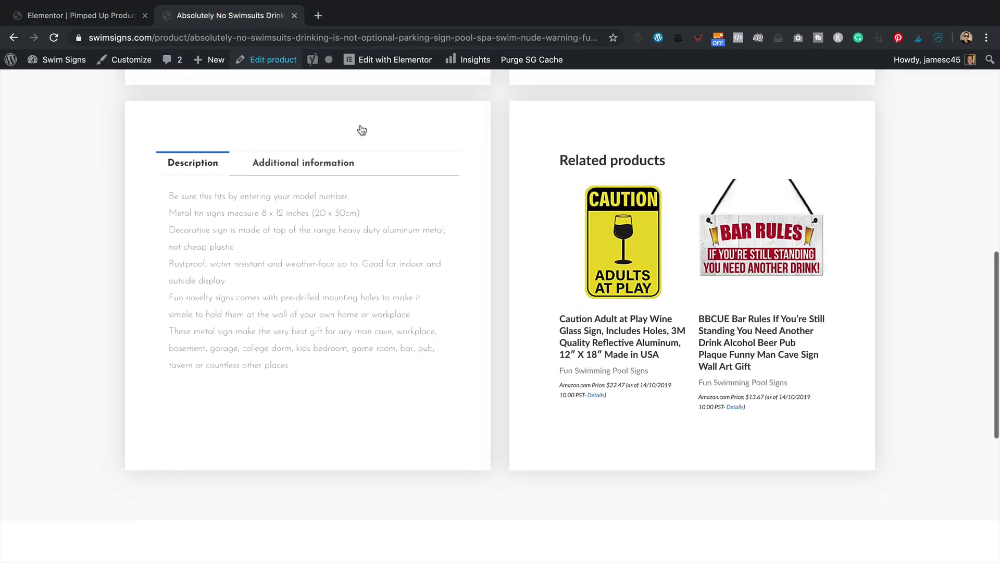
right_click(574, 159)
left_click(655, 273)
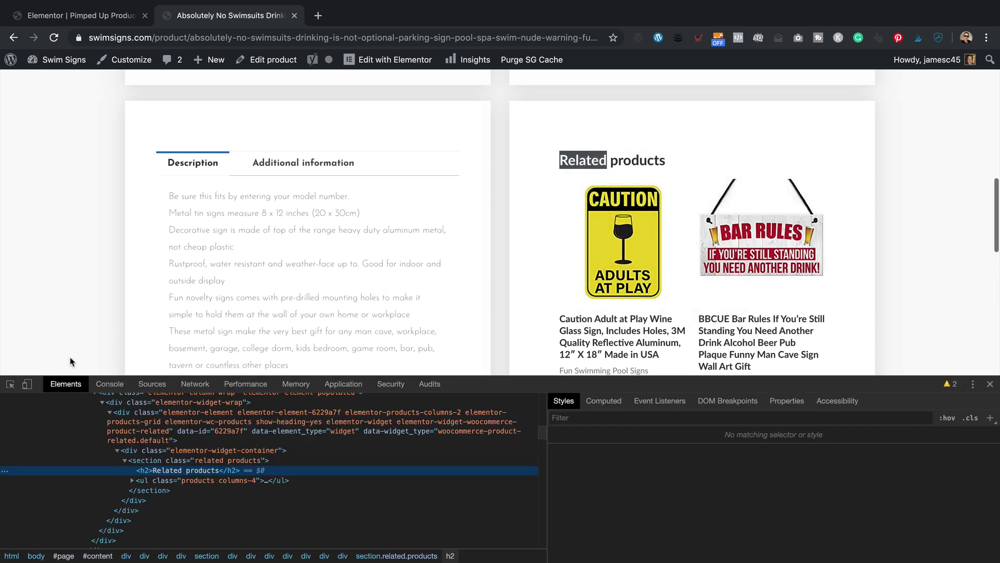
left_click(612, 156)
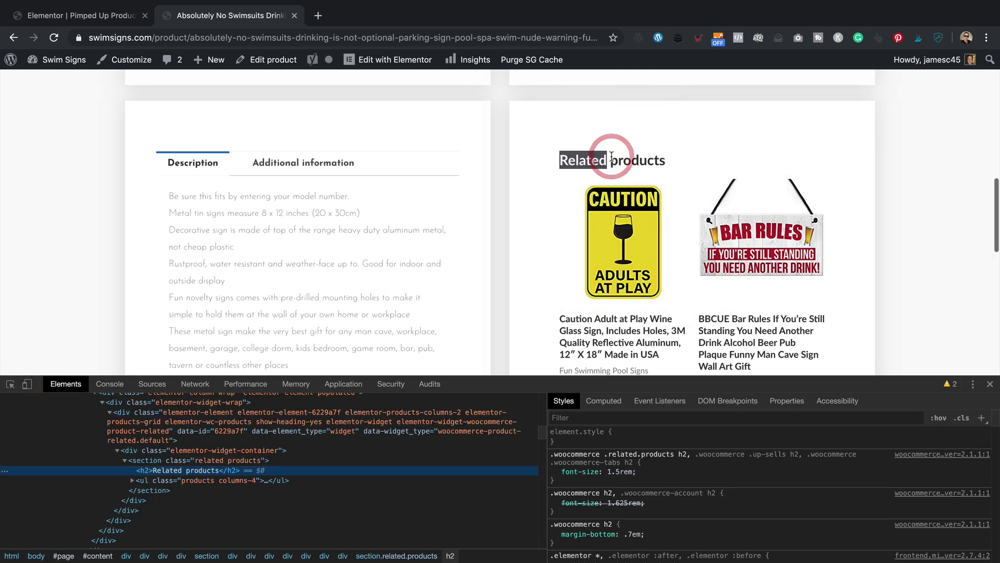
left_click(990, 384)
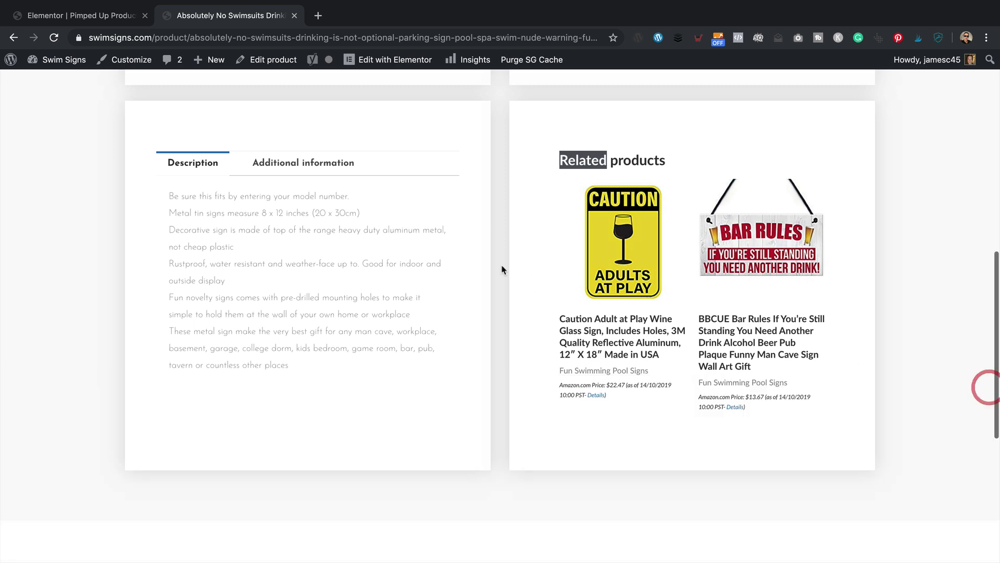
left_click(89, 20)
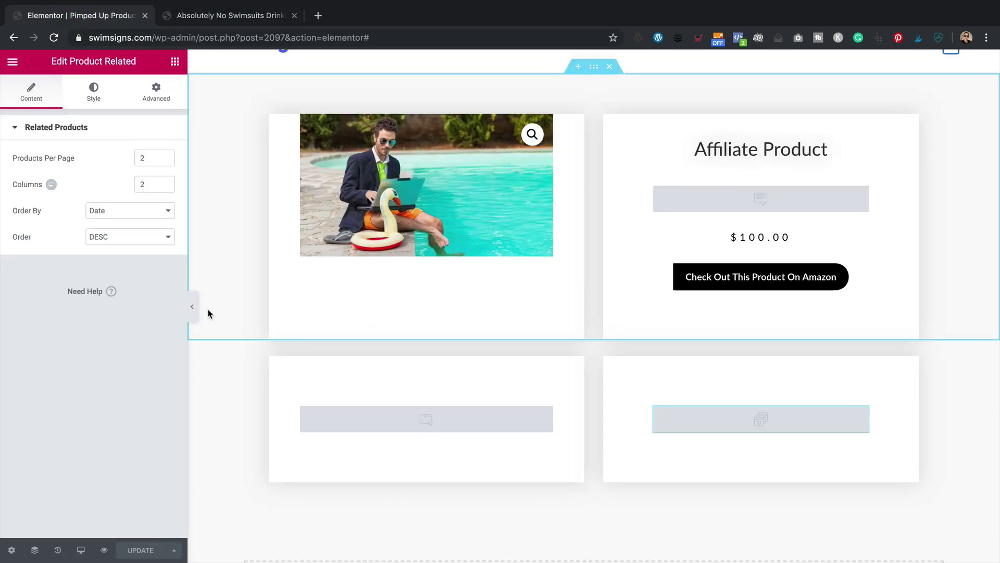
Step: Insert a Heading widget titled 'Product Information' (H2) atop the lower-left column and save
left_click(175, 61)
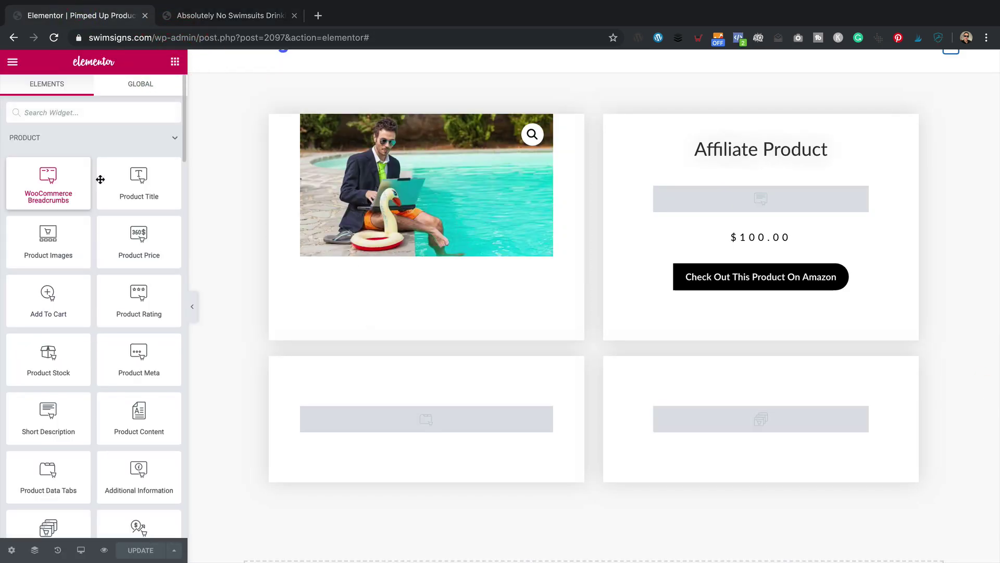
scroll(96, 174, "down", 10)
scroll(97, 180, "down", 5)
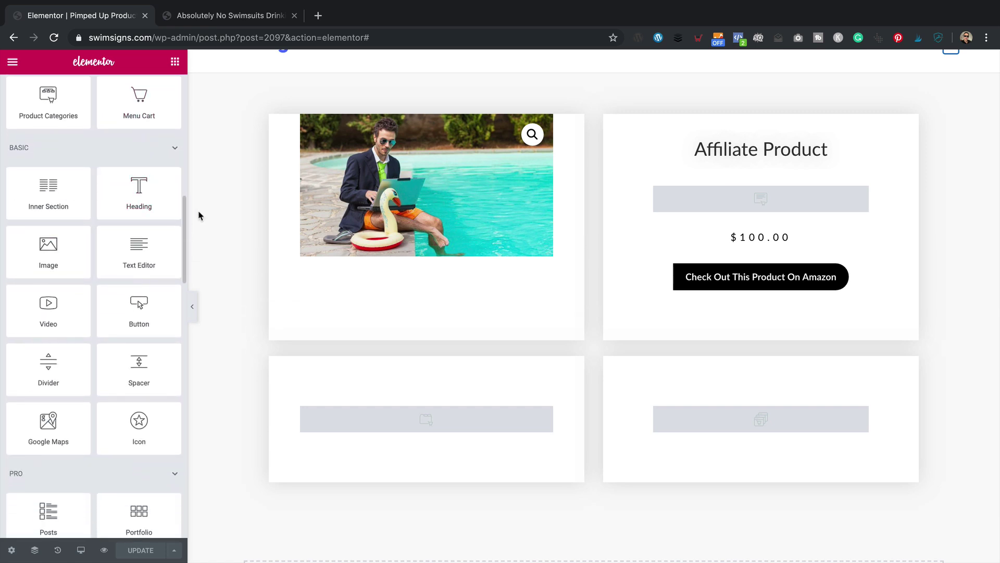
left_click_drag(139, 188, 371, 413)
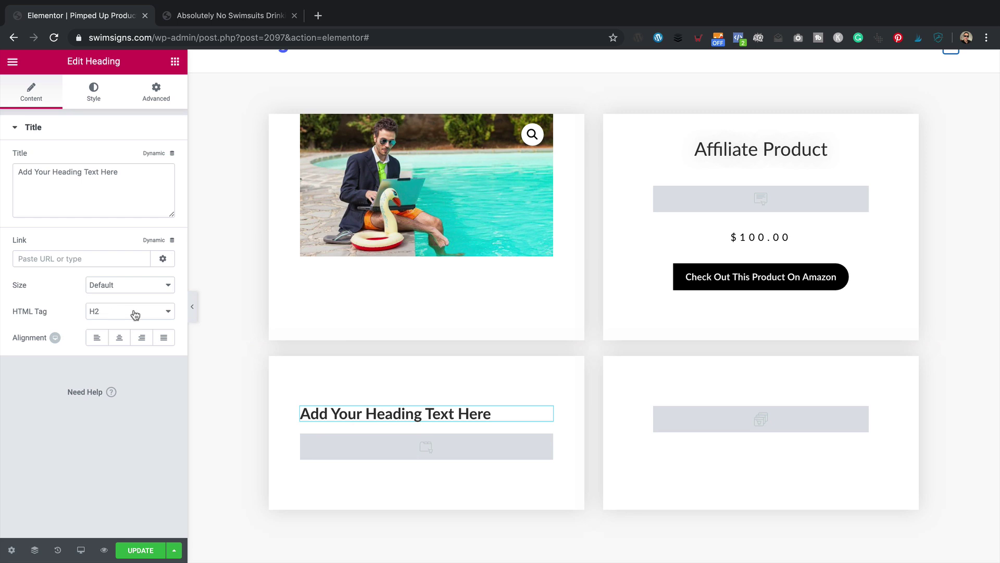
left_click(127, 186)
key("ctrl+a")
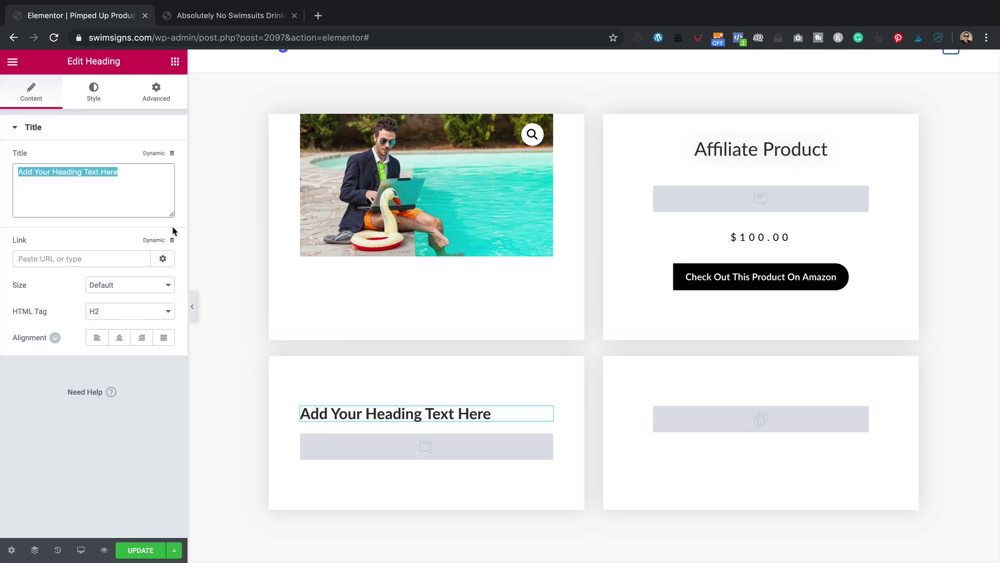
type("produ")
key("ctrl+a")
type("P")
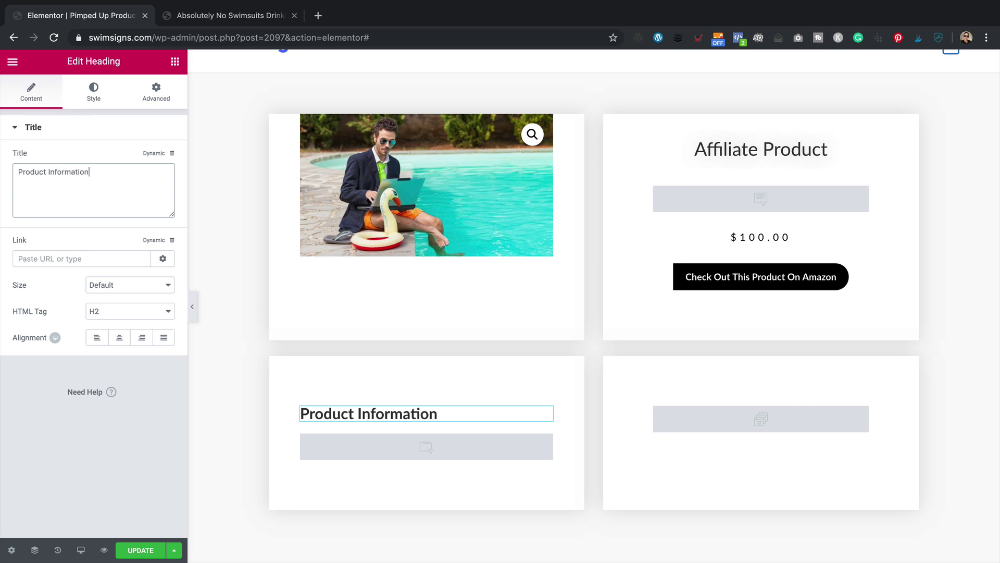
left_click(135, 552)
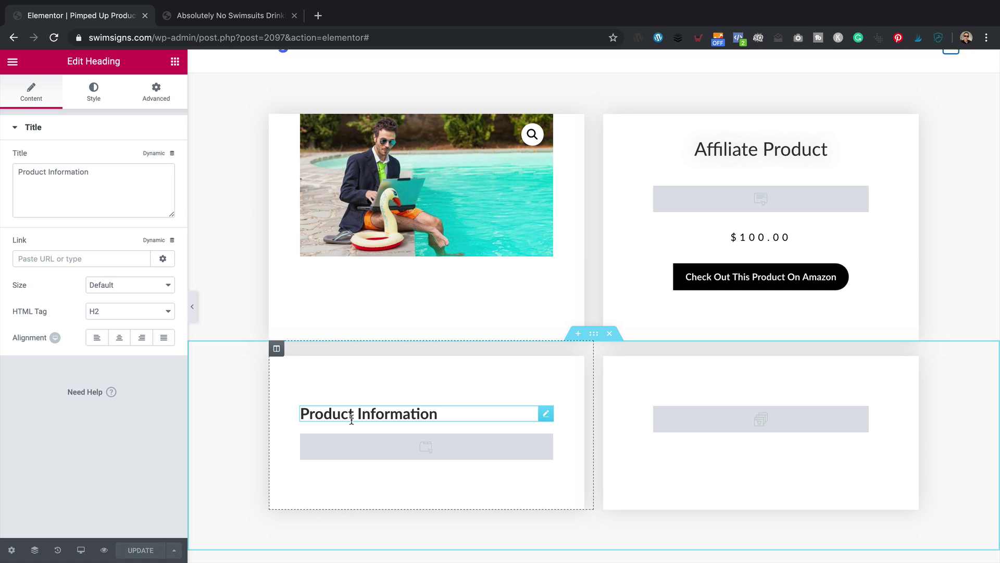
left_click(224, 15)
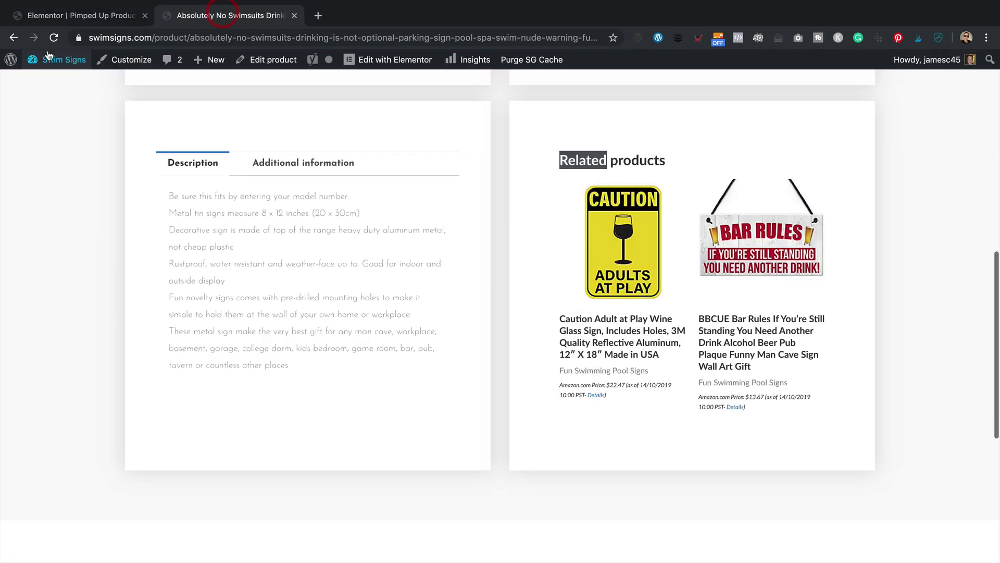
key("super+r")
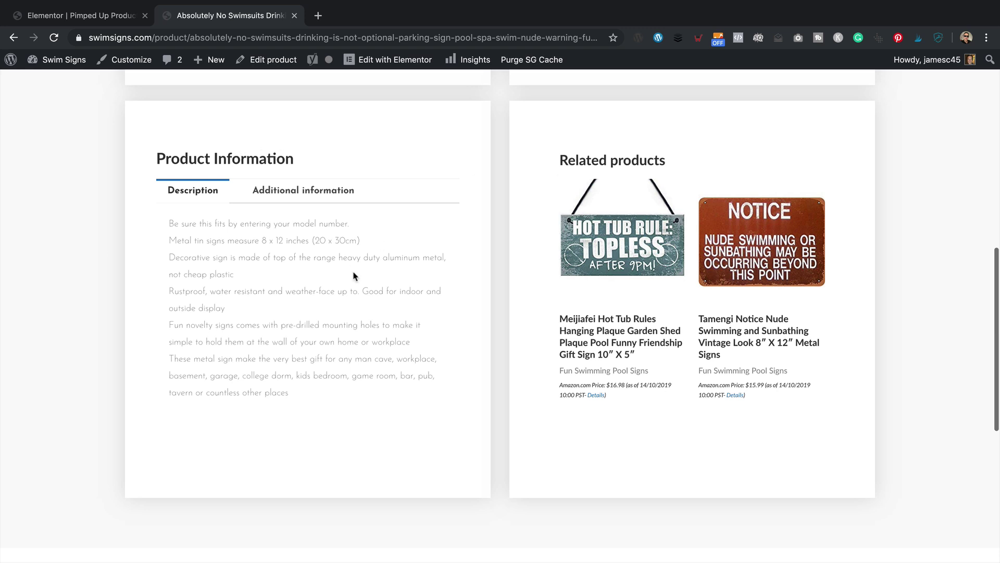
right_click(472, 262)
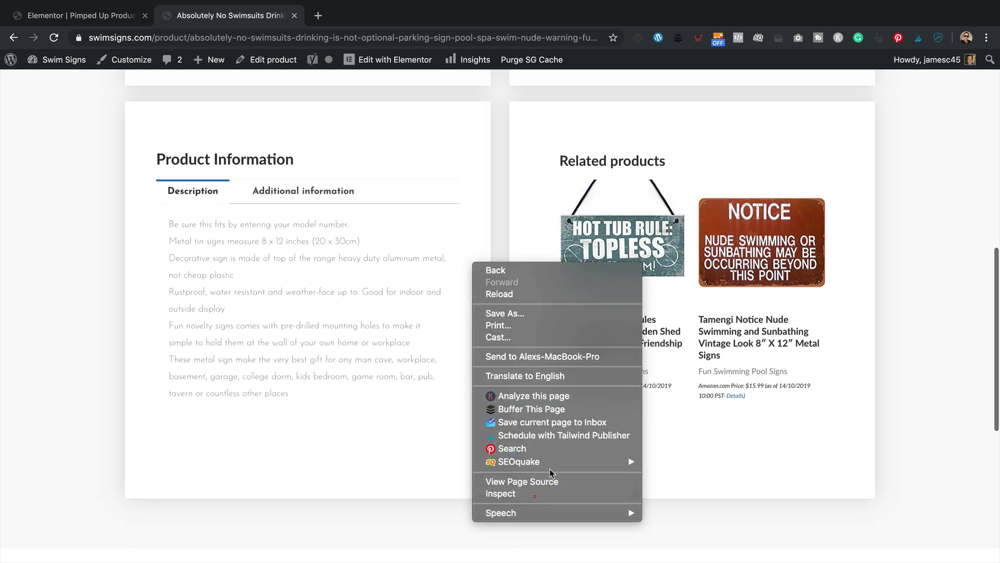
left_click(534, 494)
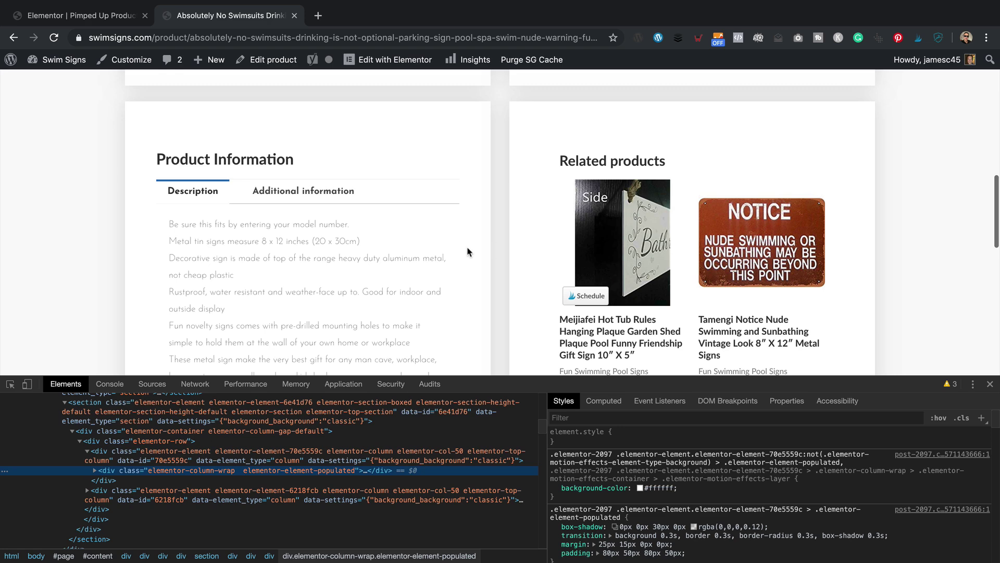
left_click(10, 384)
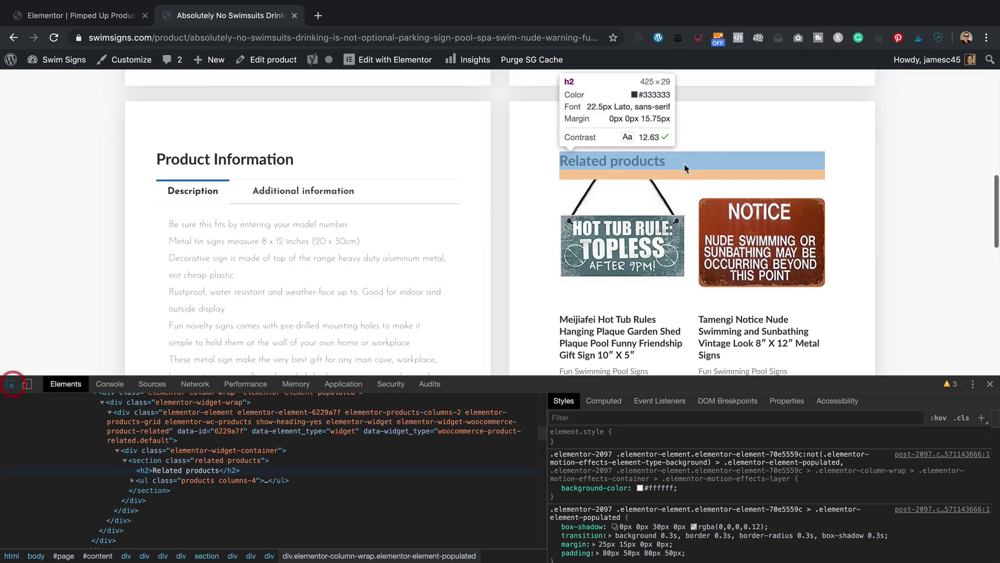
left_click(688, 163)
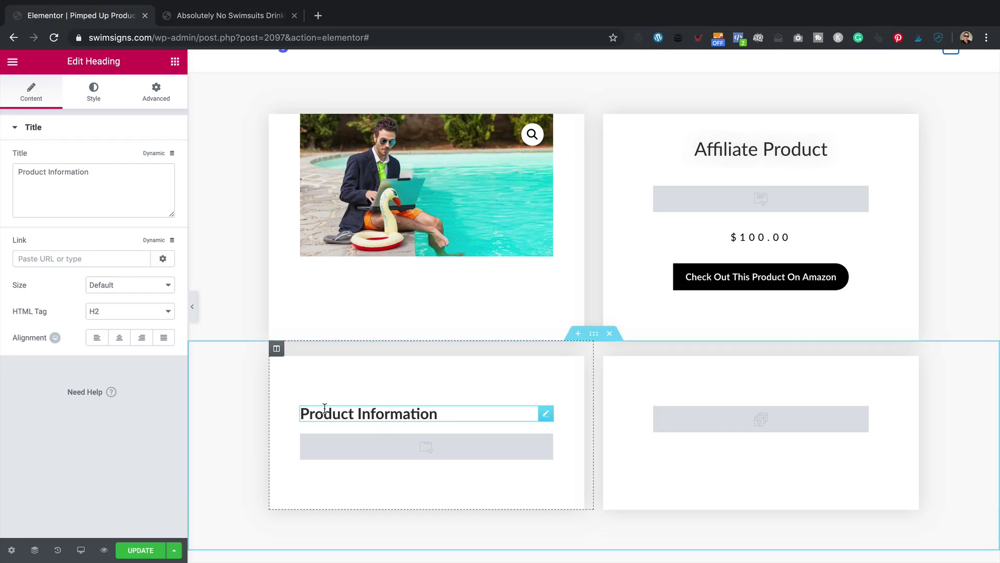
Step: Set the Product Information heading's typography size to 1.5 rem, save the template, and view the live product page
left_click(105, 282)
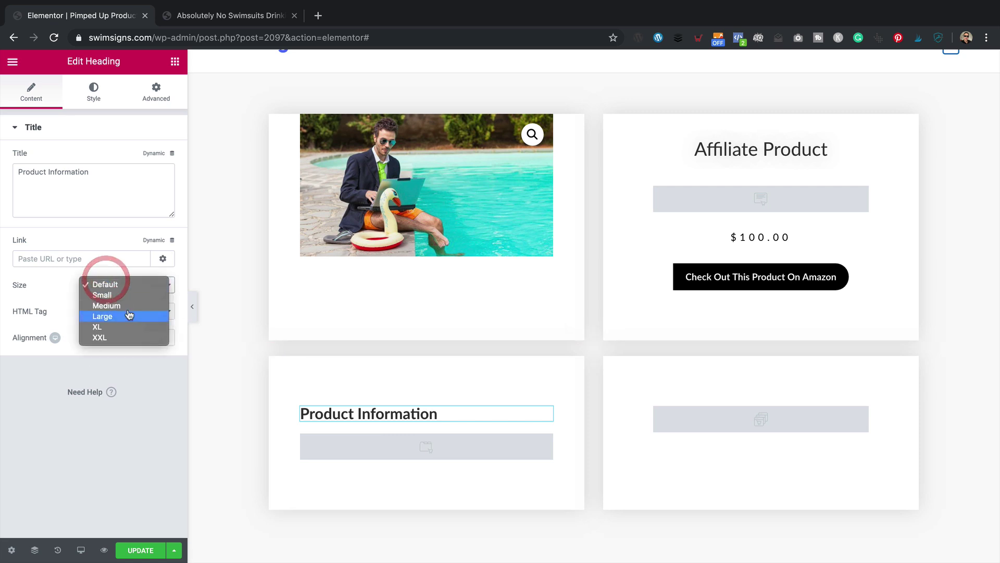
left_click(160, 421)
left_click(94, 95)
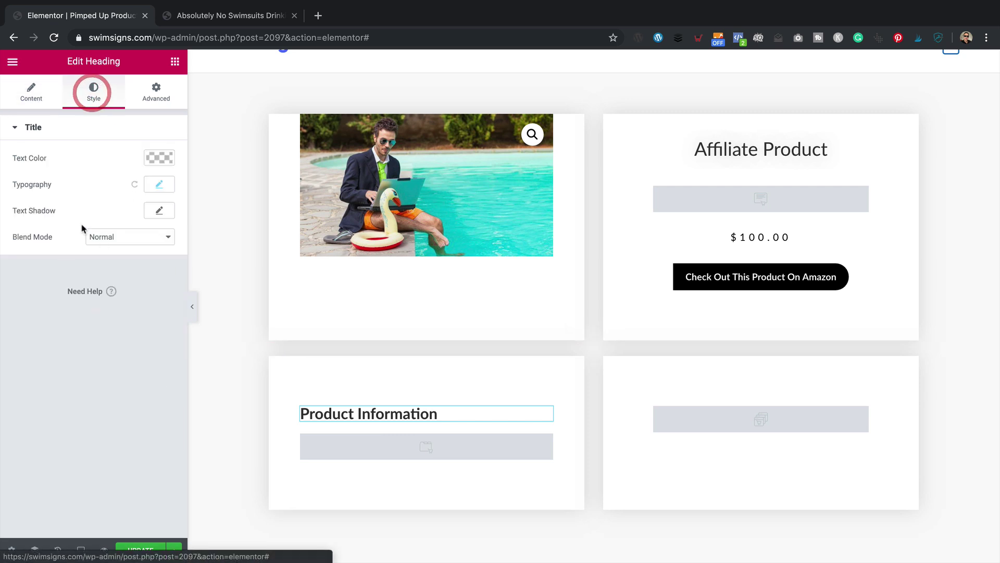
left_click(165, 188)
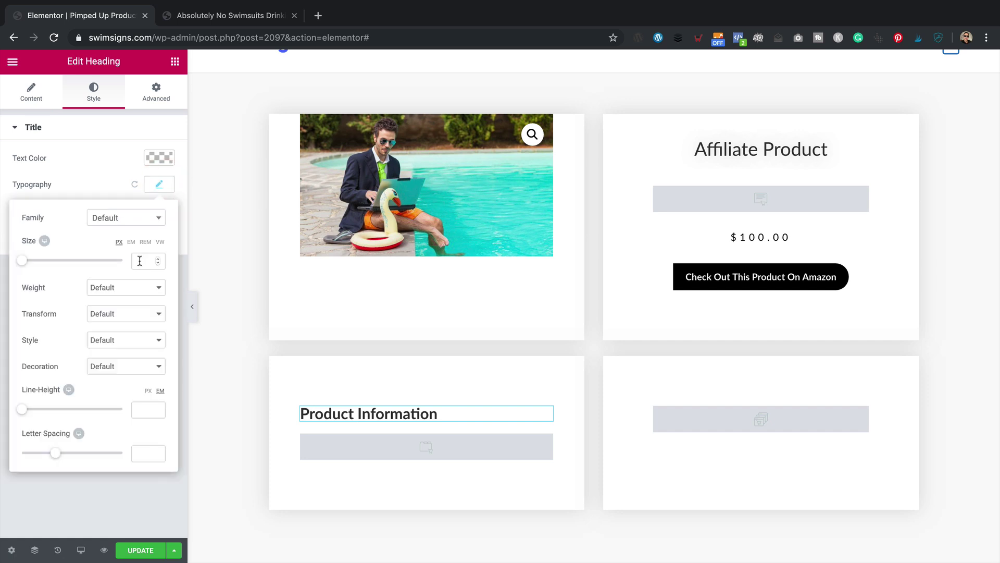
left_click(145, 242)
type("1.5")
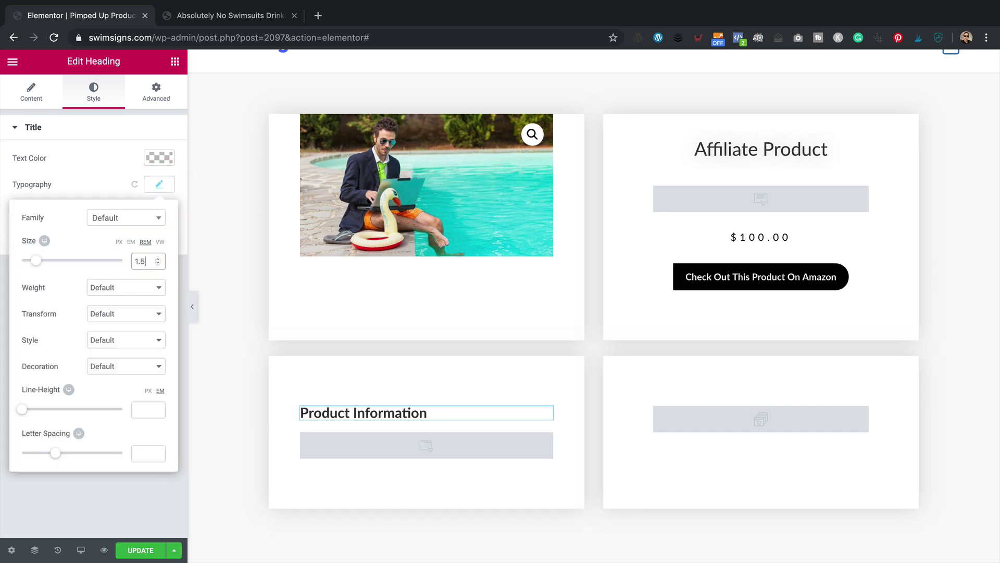
left_click(140, 551)
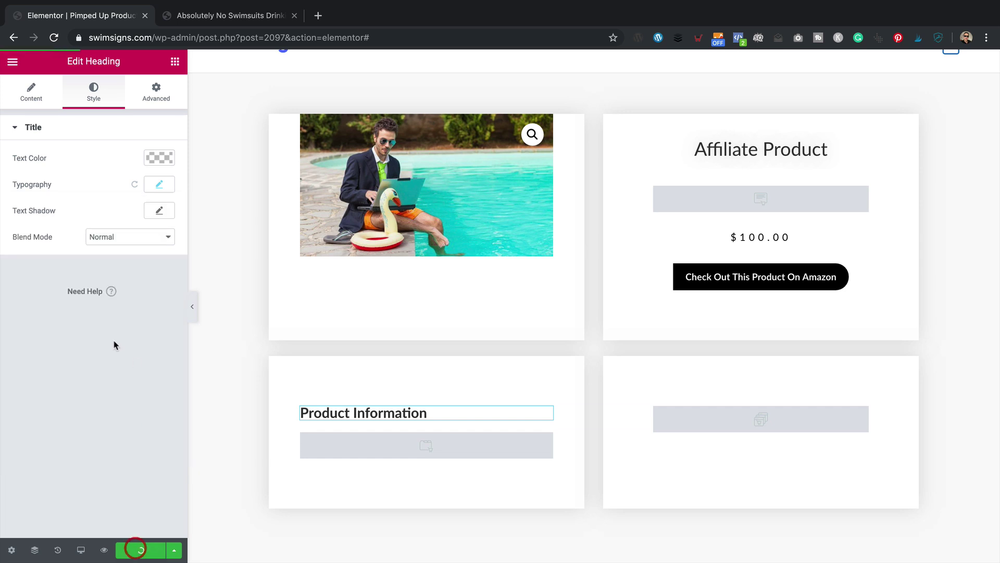
left_click(226, 21)
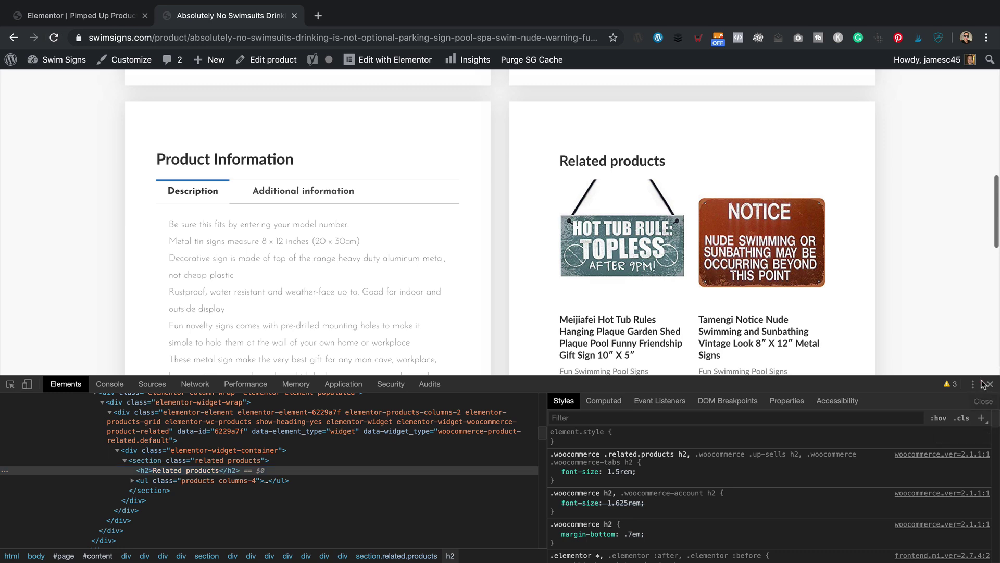
Step: Close DevTools, reload the product page to check the resized heading, and return to the Elementor editor
left_click(989, 383)
left_click(51, 38)
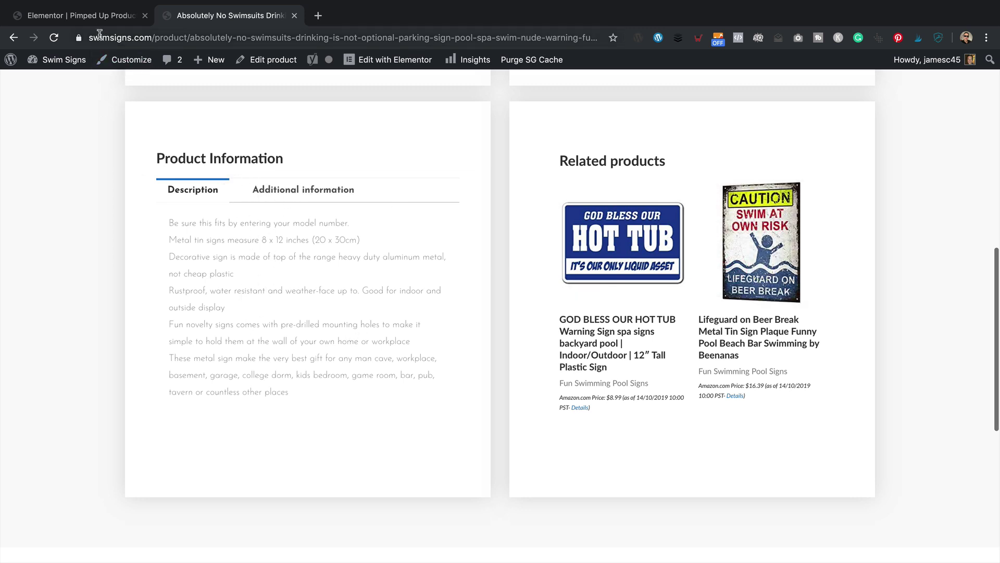
left_click(99, 15)
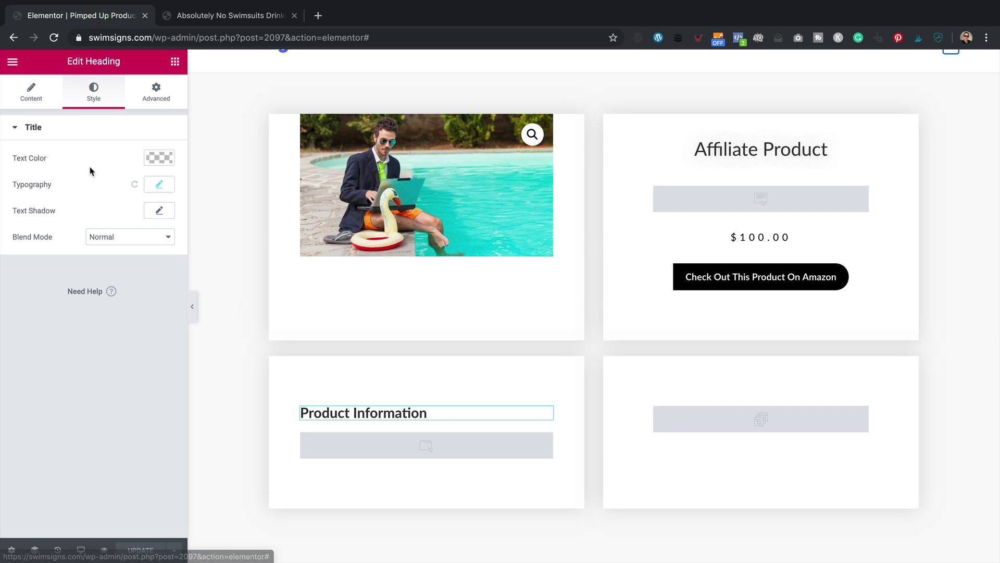
Step: Unlink the heading's margins, set only the bottom margin to 20 px, and save the template
left_click(164, 98)
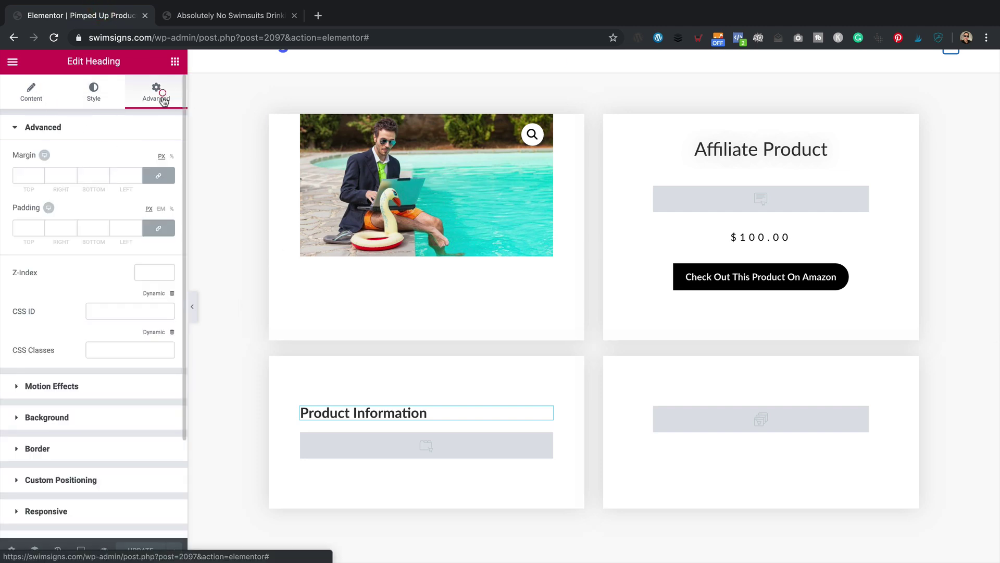
left_click(92, 177)
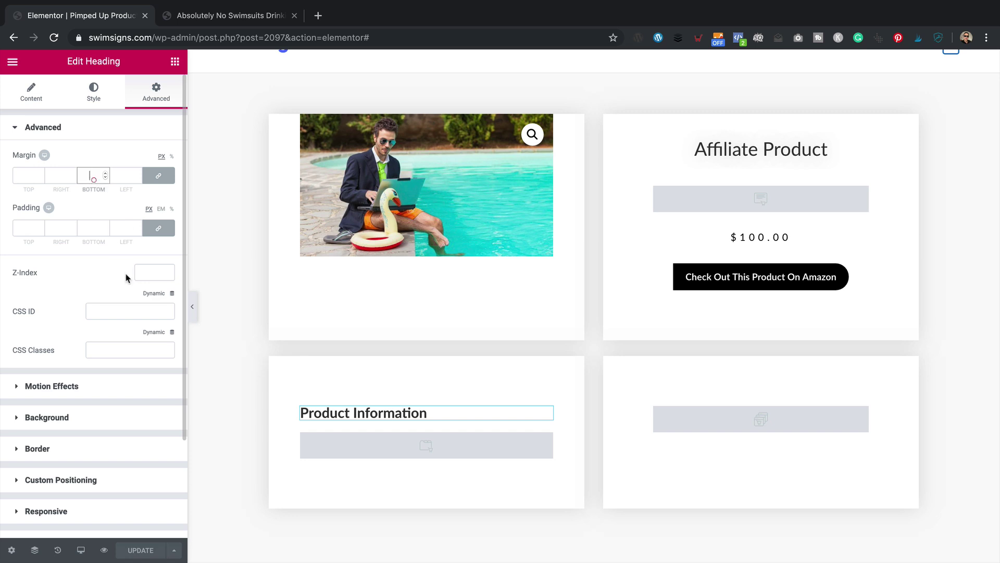
type("20")
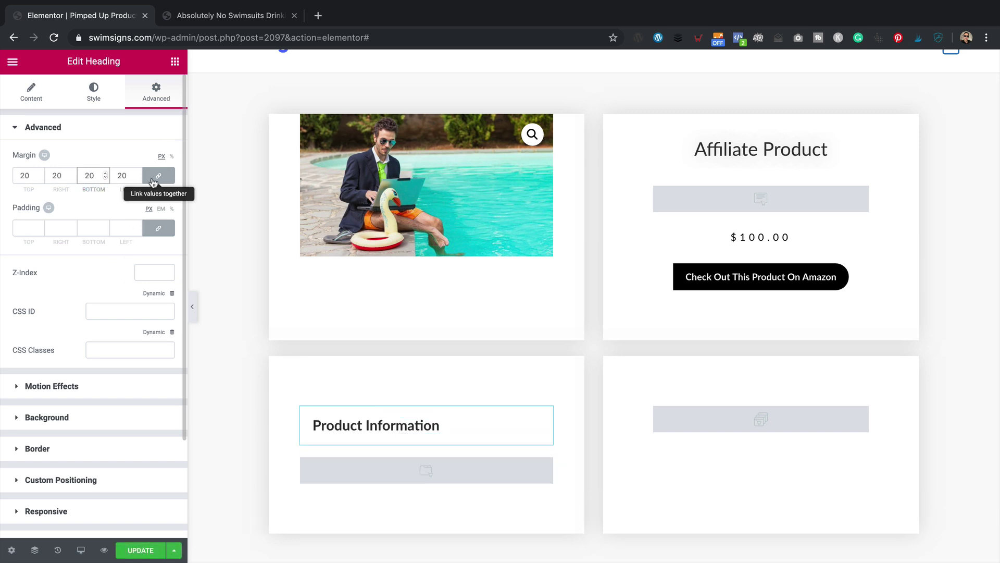
key("BackSpace")
key("BackSpace")
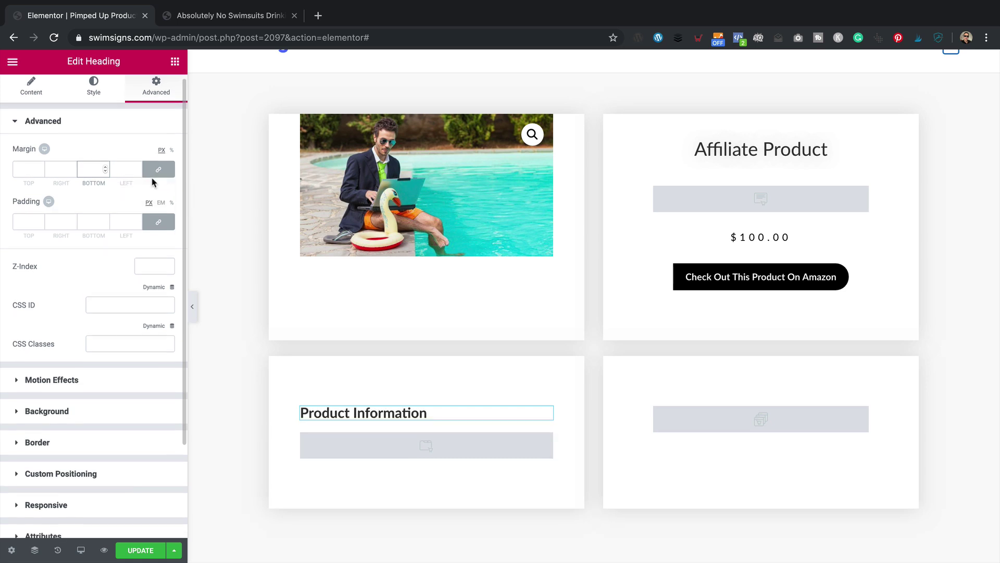
left_click(152, 178)
left_click(161, 167)
left_click(88, 167)
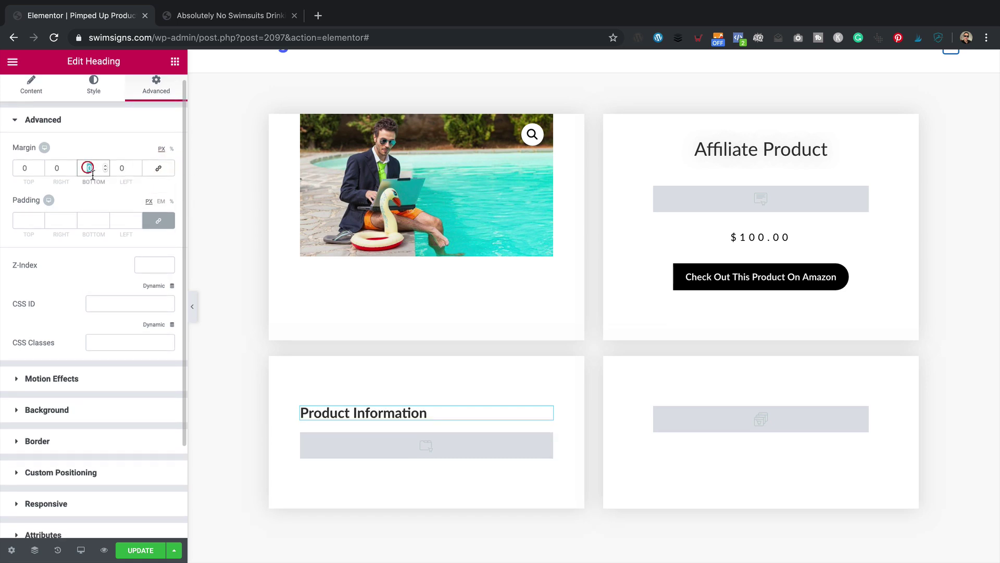
type("20")
scroll(114, 212, "down", 1)
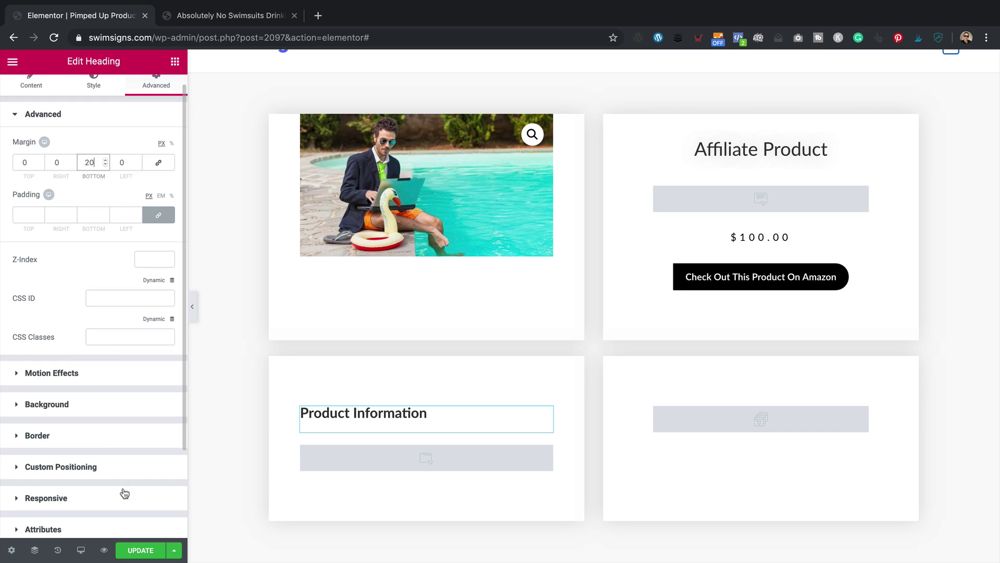
left_click(135, 551)
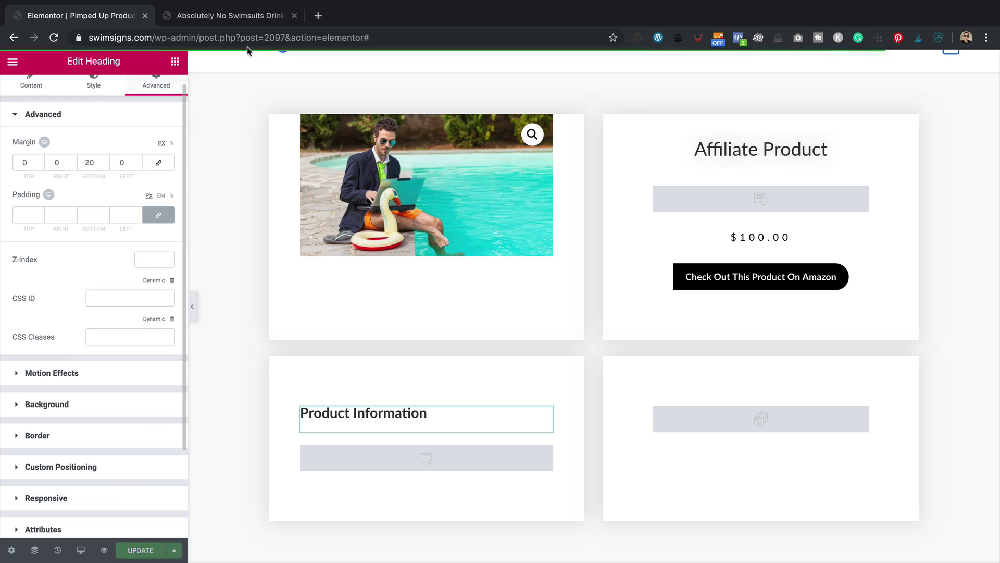
Step: Reload the live product page and check the new heading spacing
left_click(246, 14)
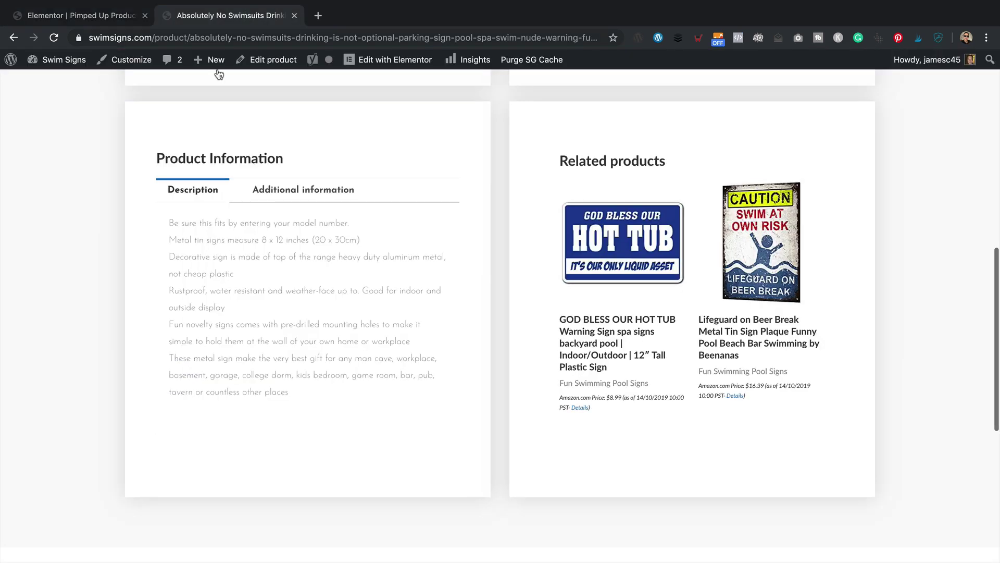
left_click(54, 38)
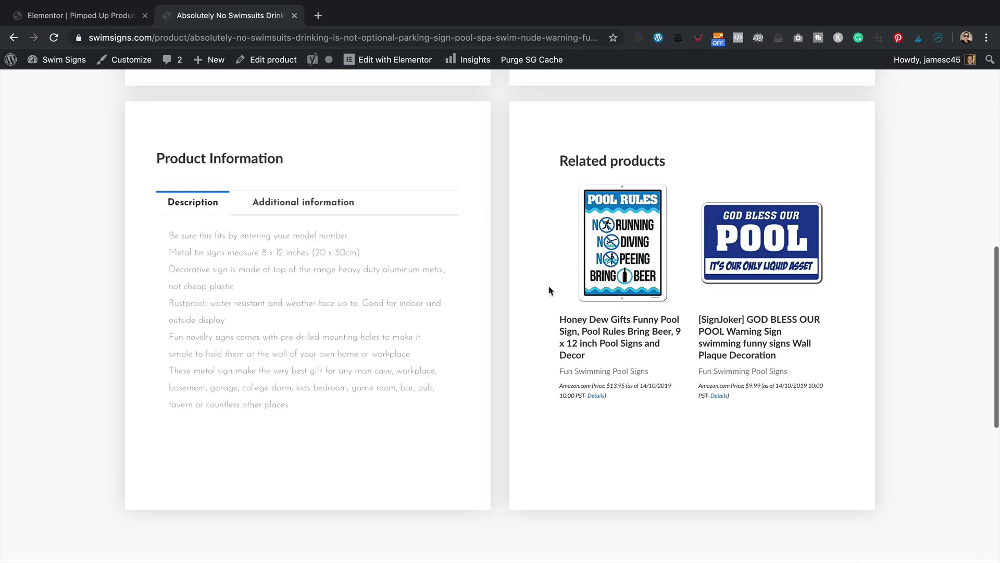
scroll(549, 290, "up", 10)
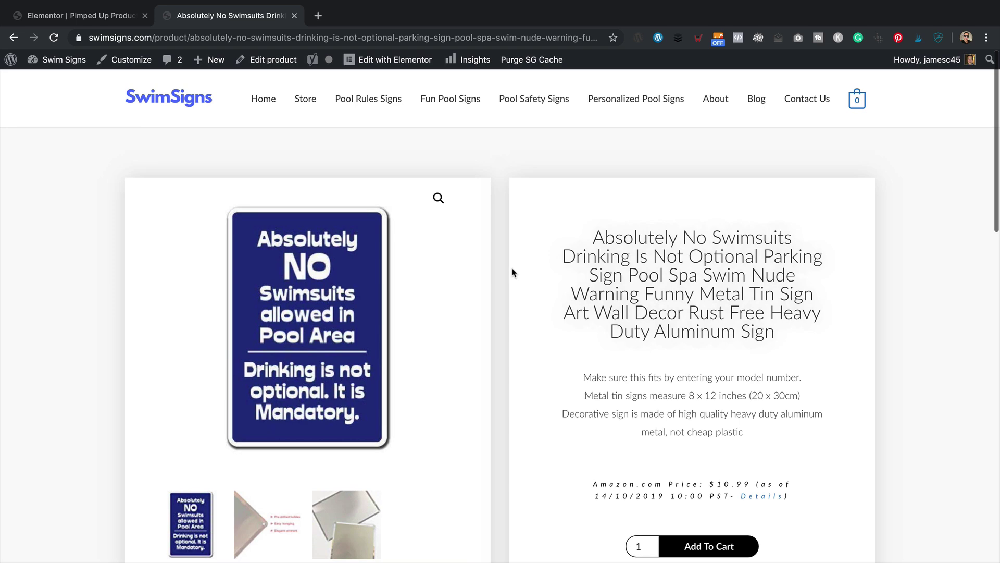
scroll(512, 273, "down", 2)
scroll(512, 272, "up", 1)
scroll(512, 273, "down", 7)
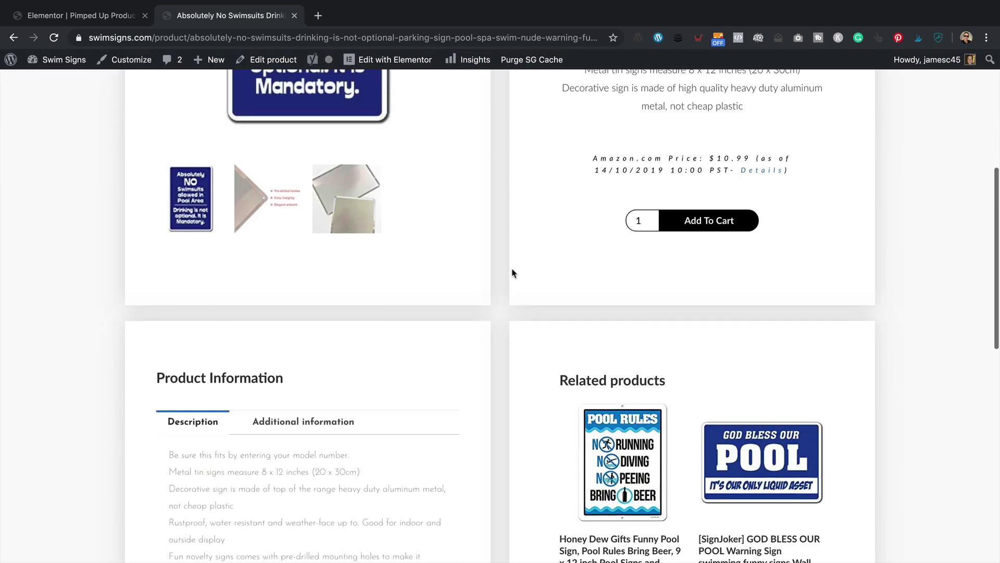
Step: Open the related Pool Rules sign product and scroll through its template layout
left_click(621, 315)
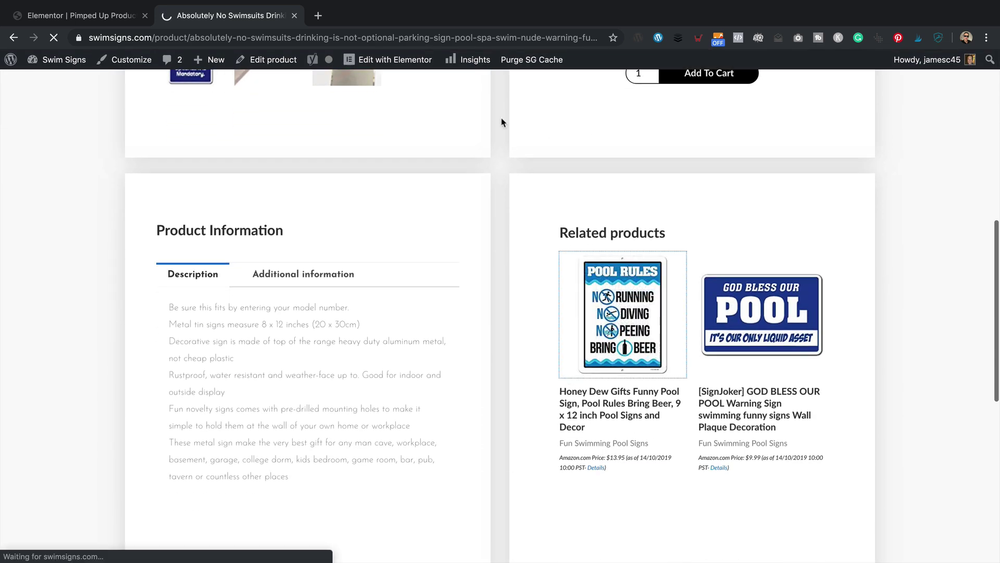
scroll(632, 219, "down", 3)
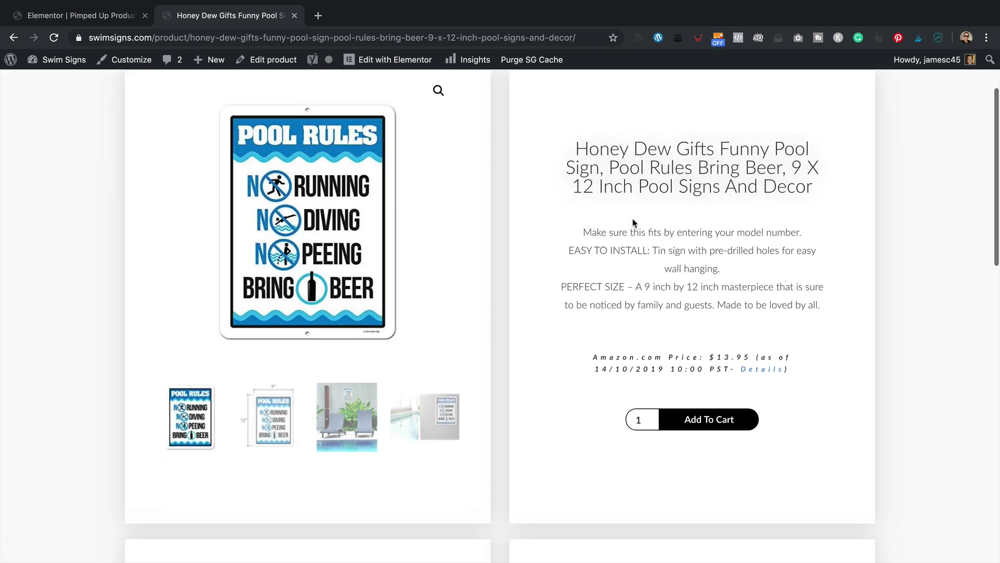
scroll(633, 220, "down", 8)
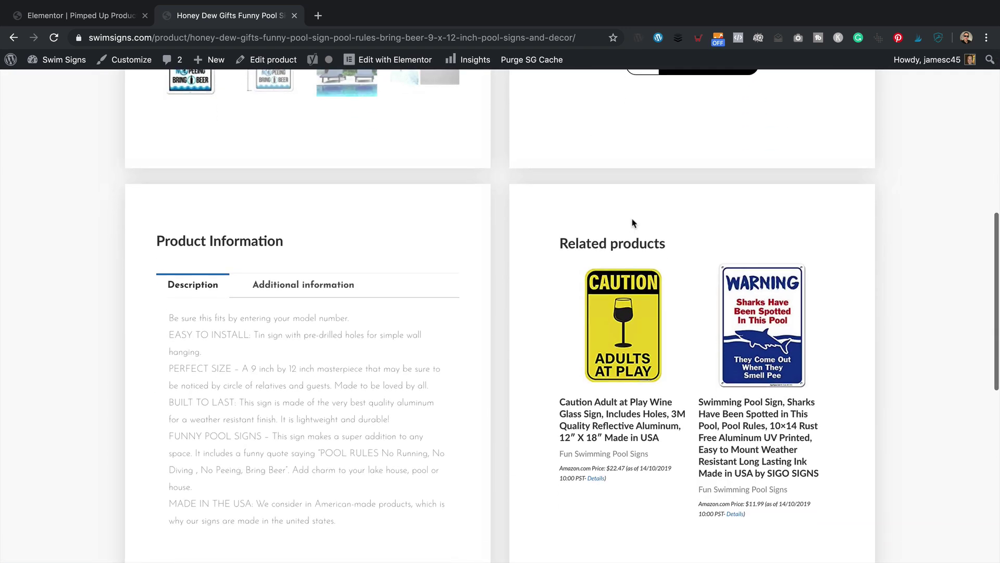
scroll(633, 221, "up", 1)
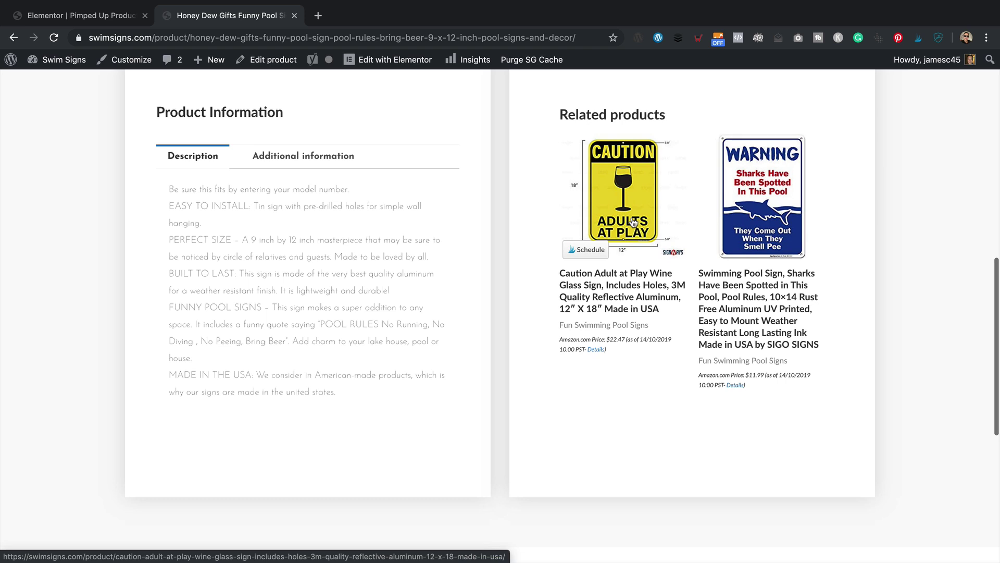
scroll(614, 217, "up", 8)
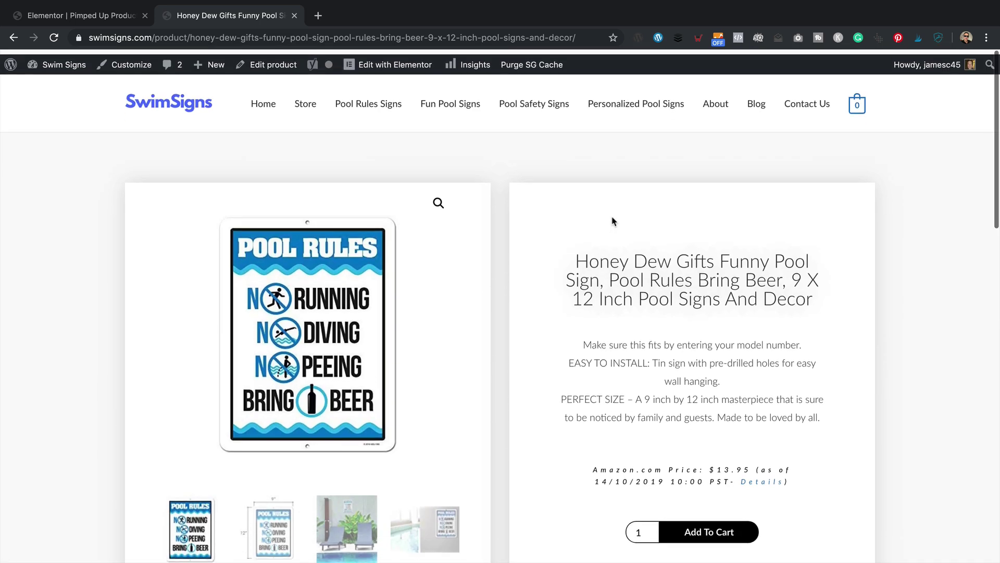
scroll(613, 220, "up", 2)
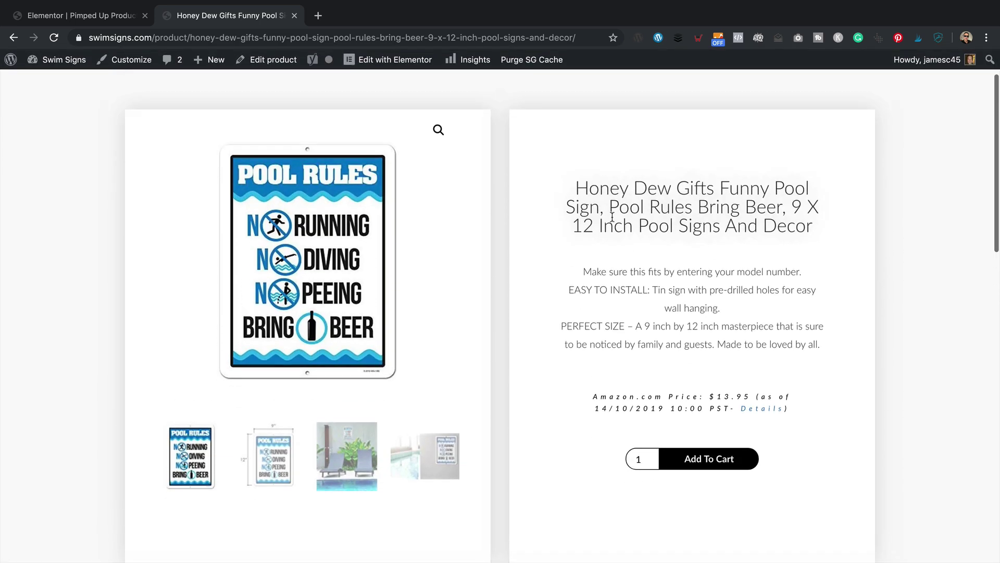